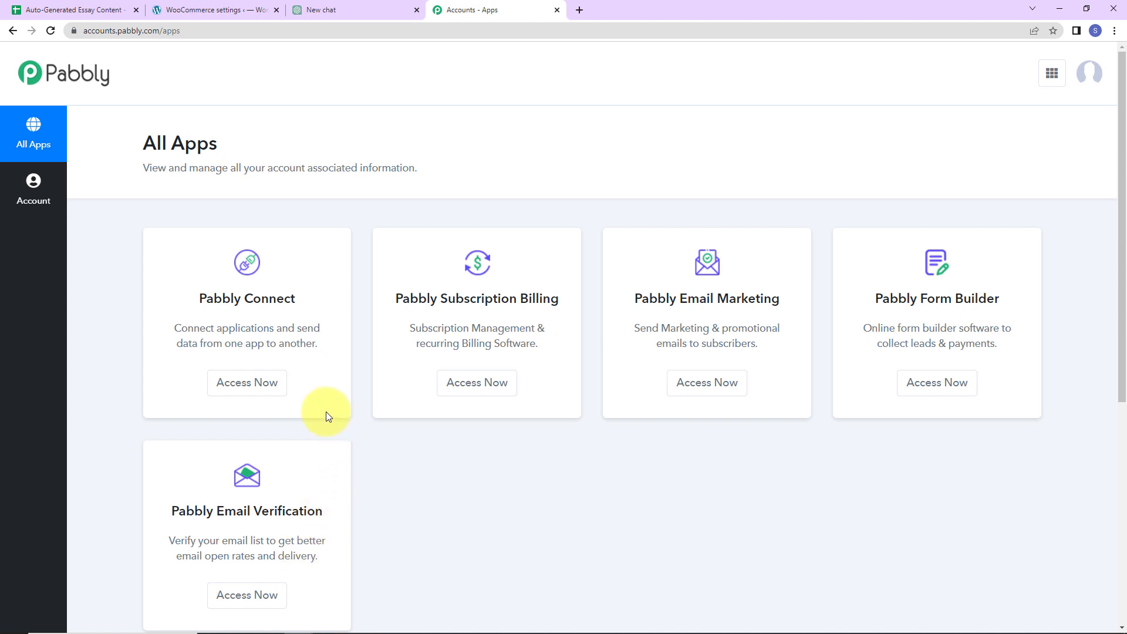
Open Pabbly Connect and create a workflow named 'Create WordPress Post with ChatGPT Responses Generated from Google Sheet Rows'
left_click(238, 382)
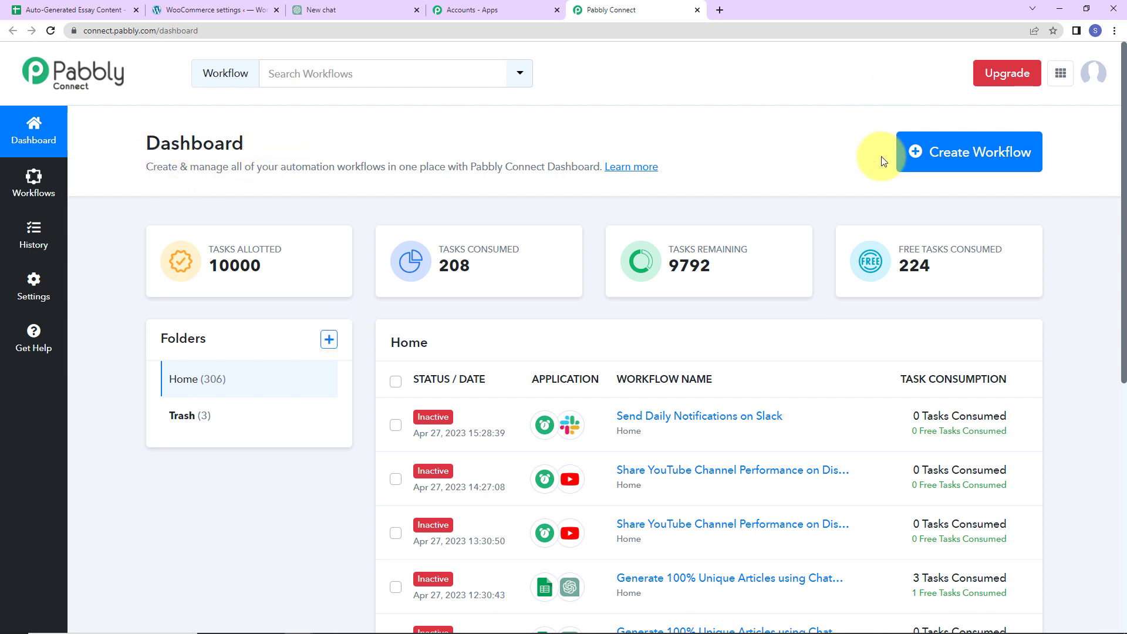
left_click(946, 167)
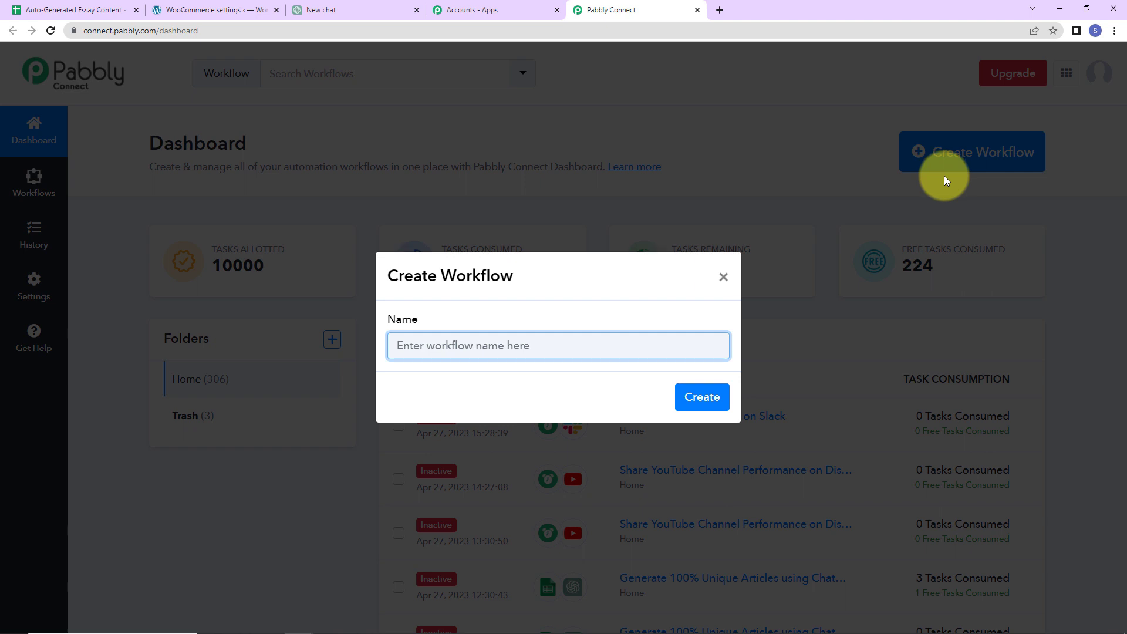
key("ctrl+v")
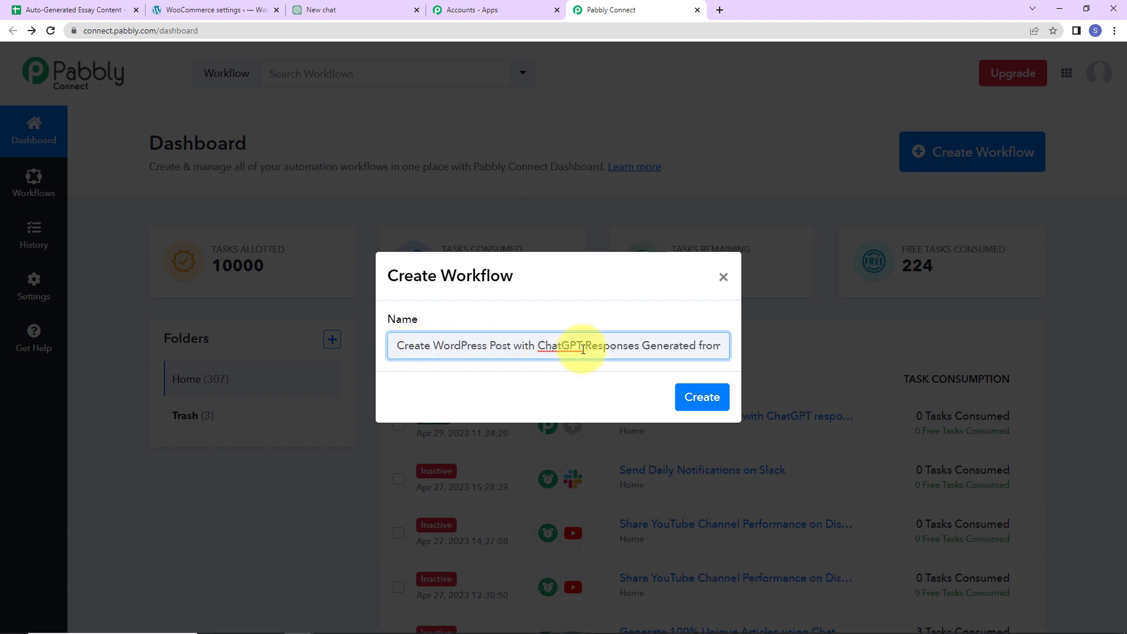
key("Right")
key("Right")
key("Right")
key("Right")
key("Right")
key("Right")
key("Right")
key("Right")
key("Right")
key("Right")
key("Right")
key("Right")
key("Right")
key("Right")
key("Right")
key("Right")
key("Right")
key("Right")
key("Right")
key("Right")
key("Right")
key("Right")
key("Right")
key("Right")
key("Right")
key("Right")
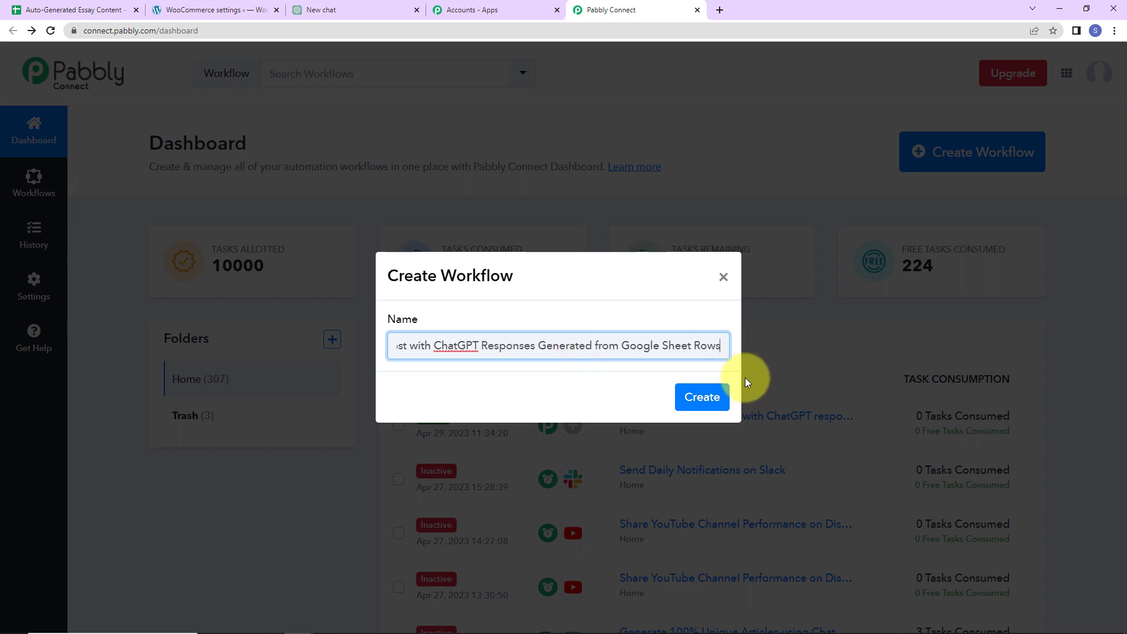
left_click(700, 397)
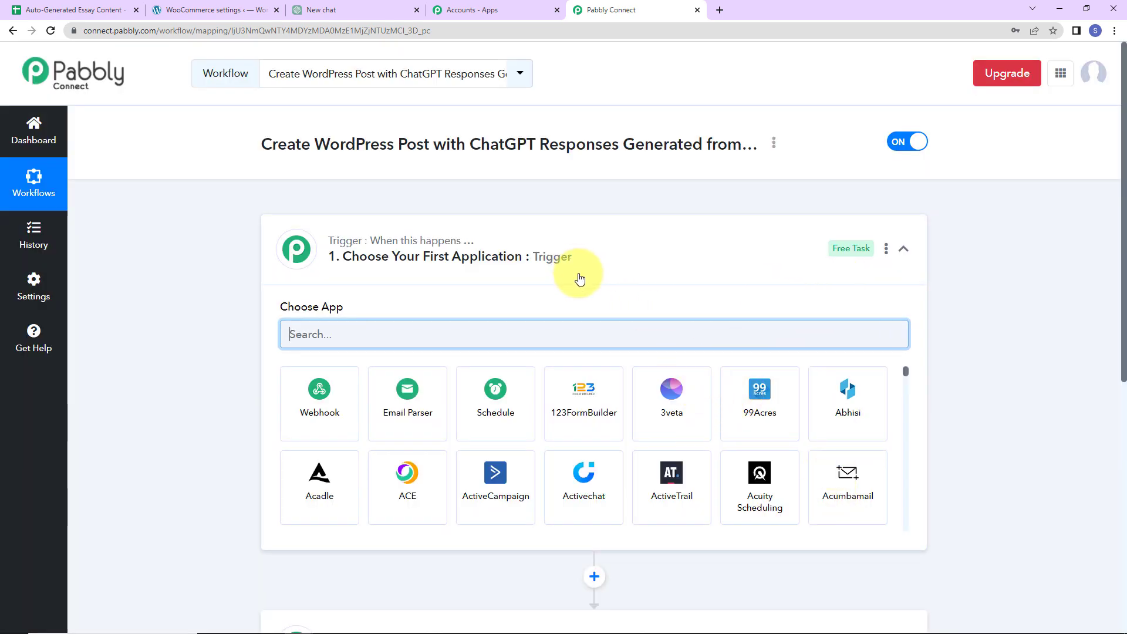
Choose Google Sheets as the trigger app with the event 'New or Updated Spreadsheet Row'
scroll(587, 352, "down", 2)
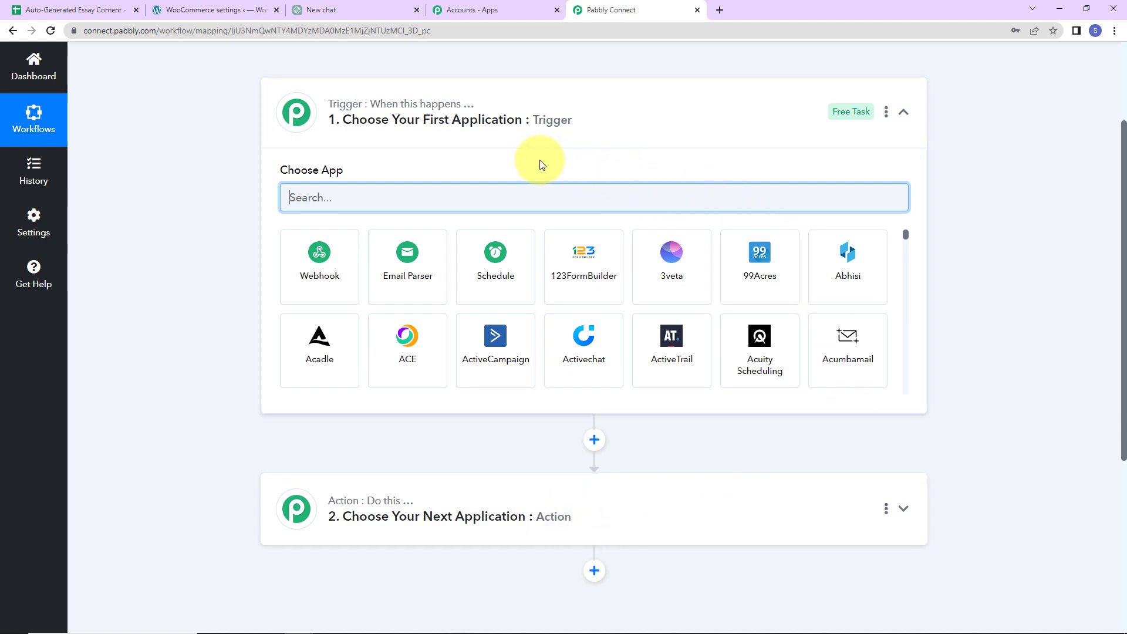
scroll(541, 165, "up", 3)
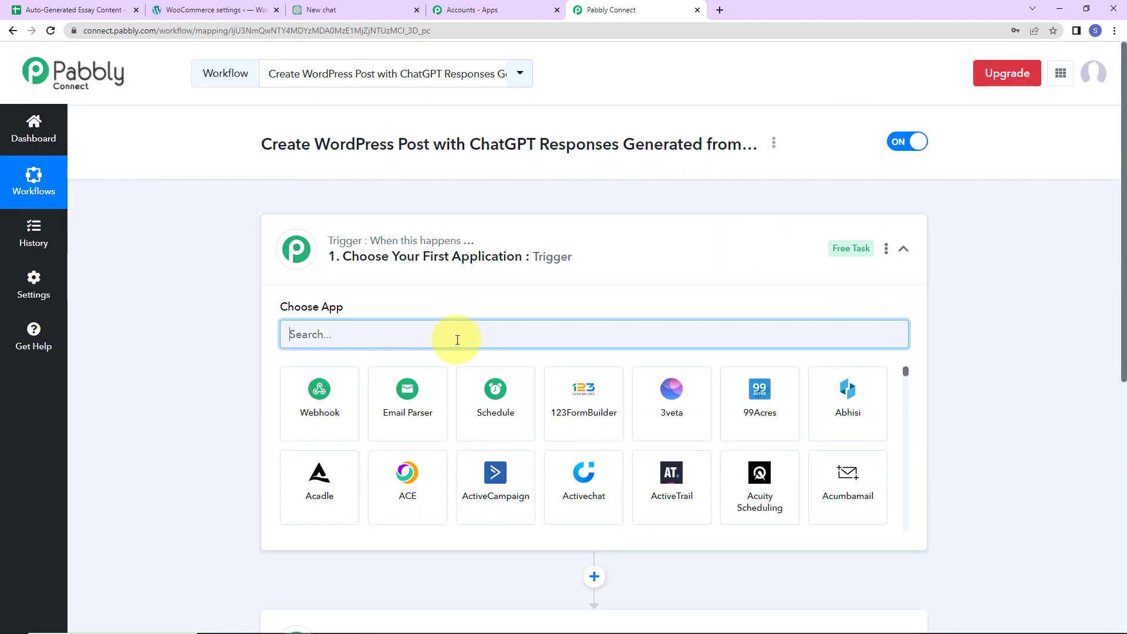
type("Google")
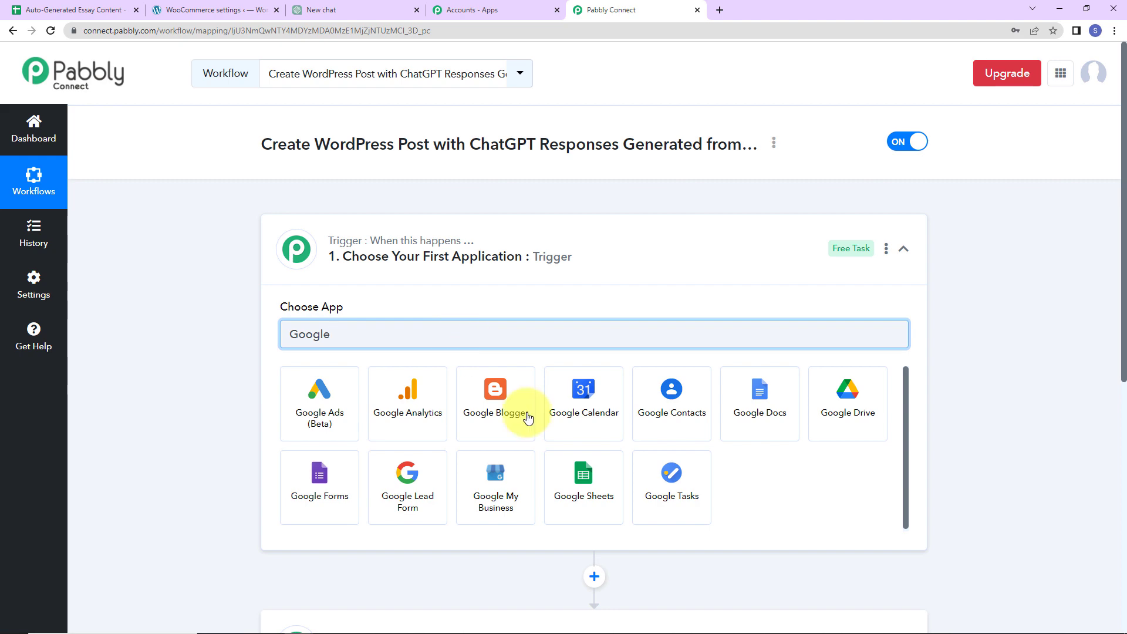
left_click(616, 500)
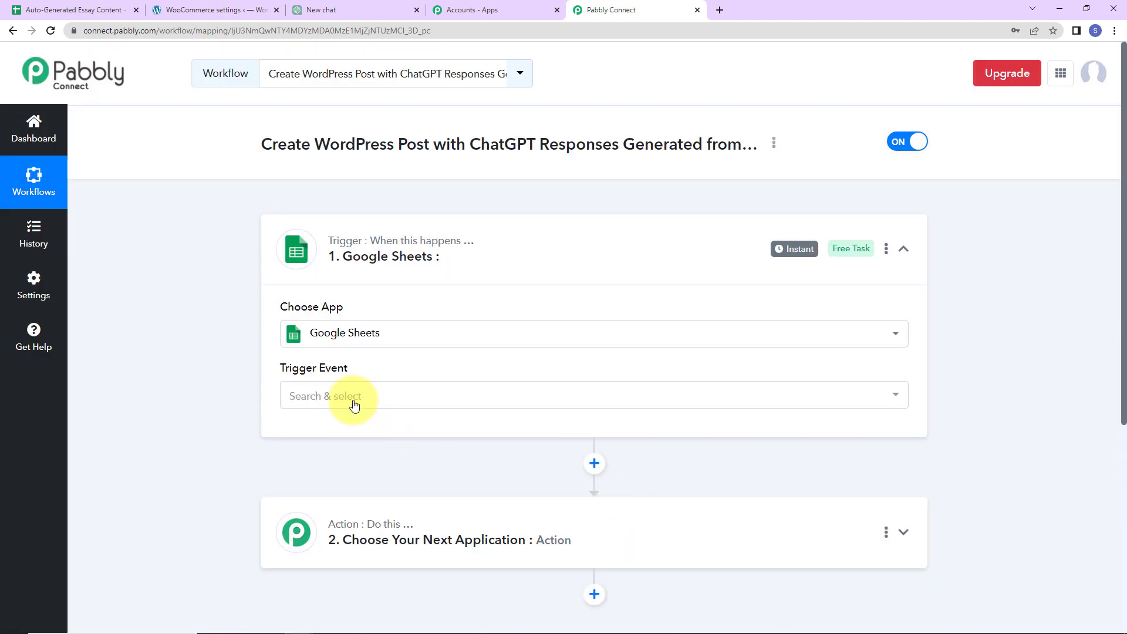
left_click(354, 405)
left_click(344, 458)
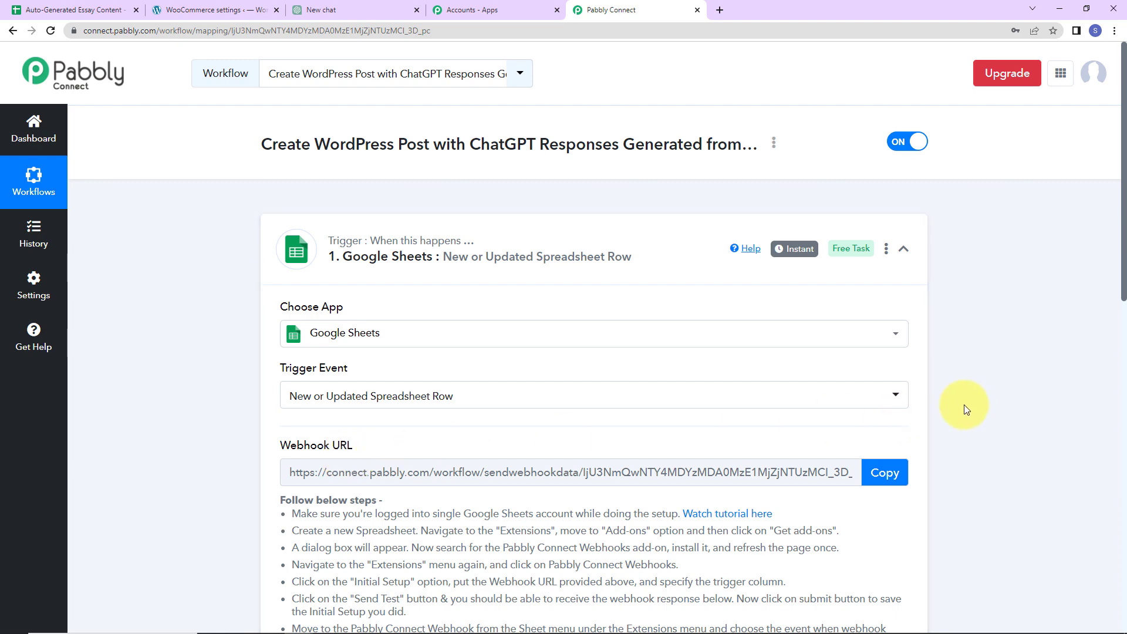
scroll(964, 404, "down", 2)
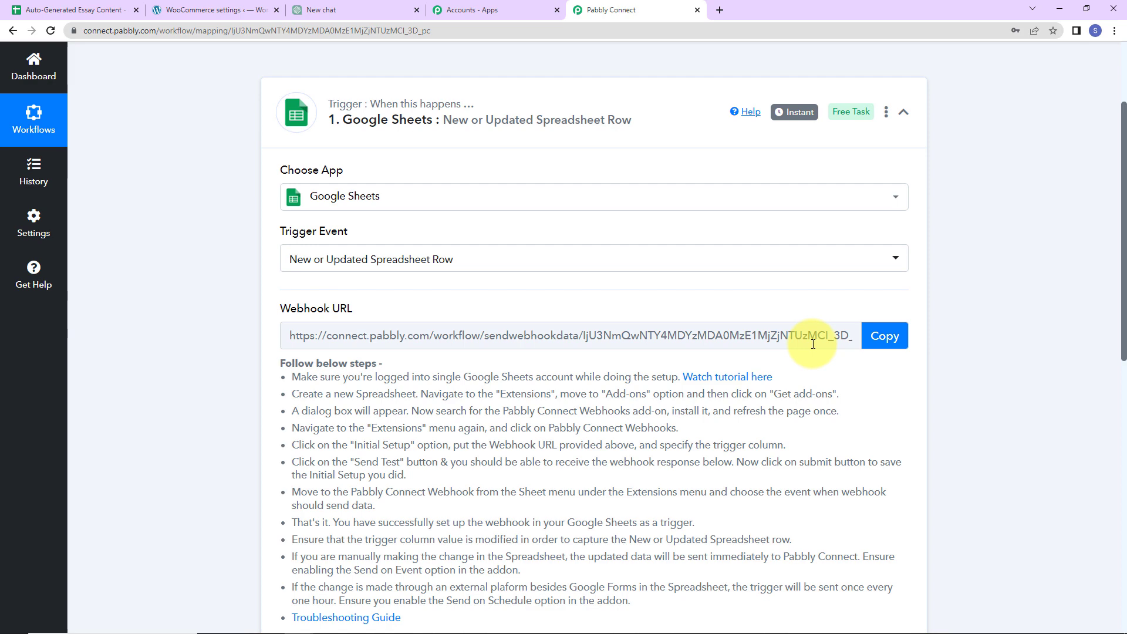
scroll(527, 487, "down", 2)
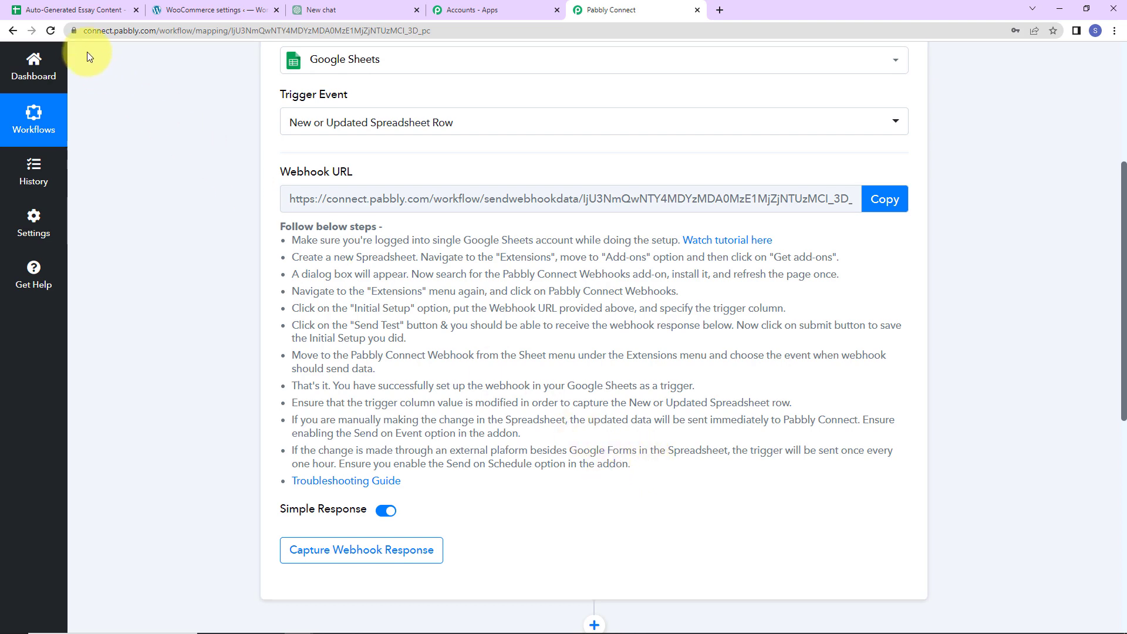
Open the Auto-Generated Essay Content sheet and verify the Pabbly Connect Webhooks add-on is installed
left_click(79, 10)
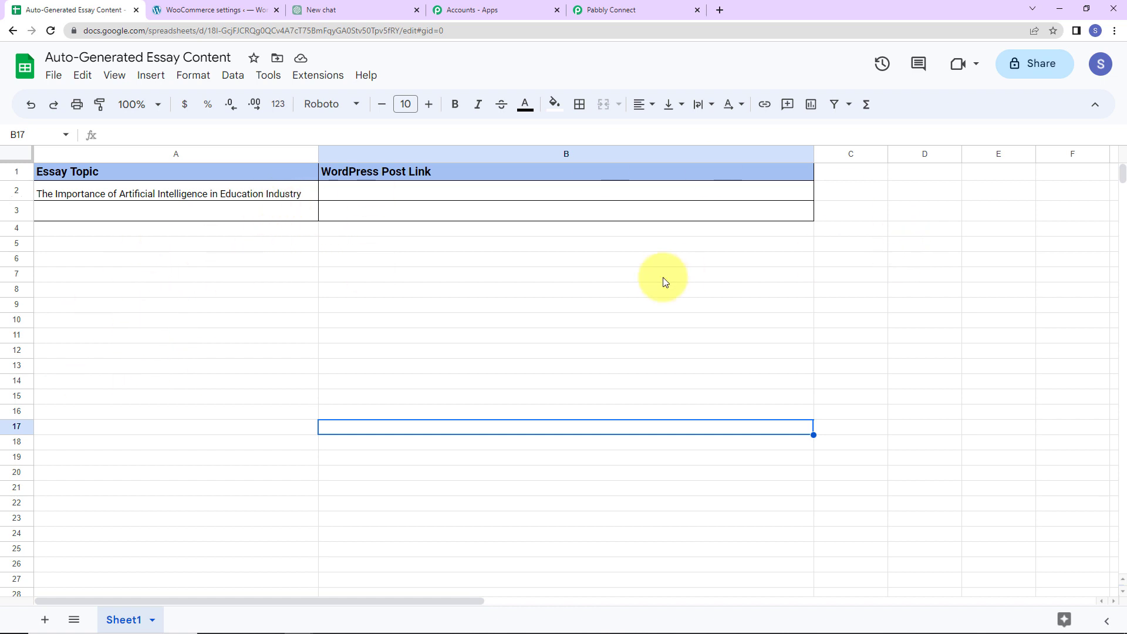
left_click(316, 82)
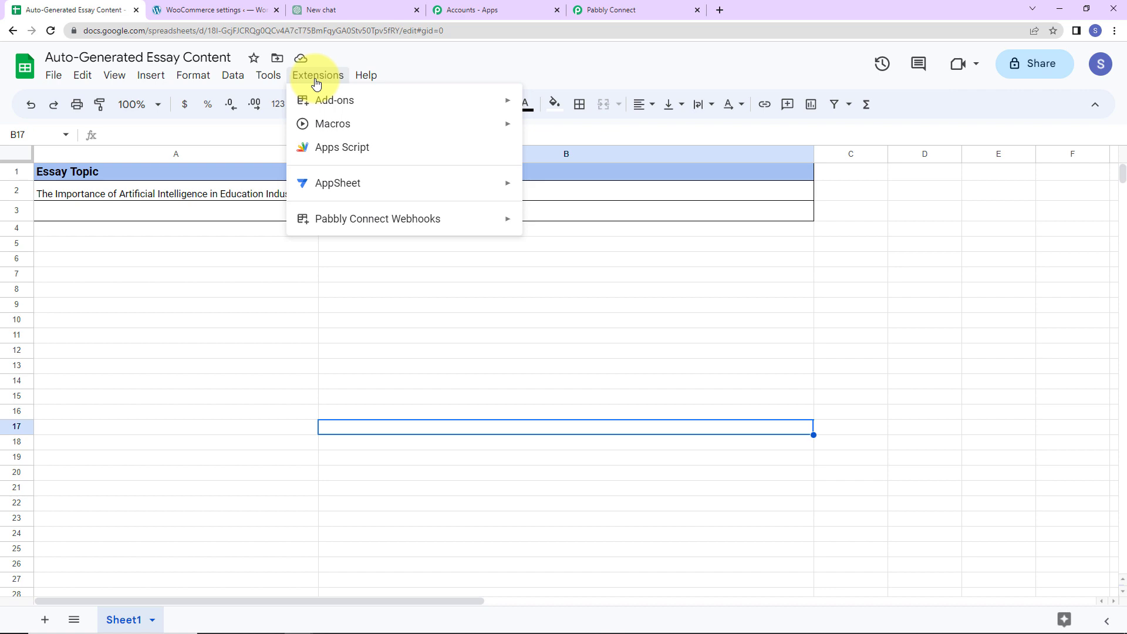
mouse_move(311, 103)
left_click(574, 110)
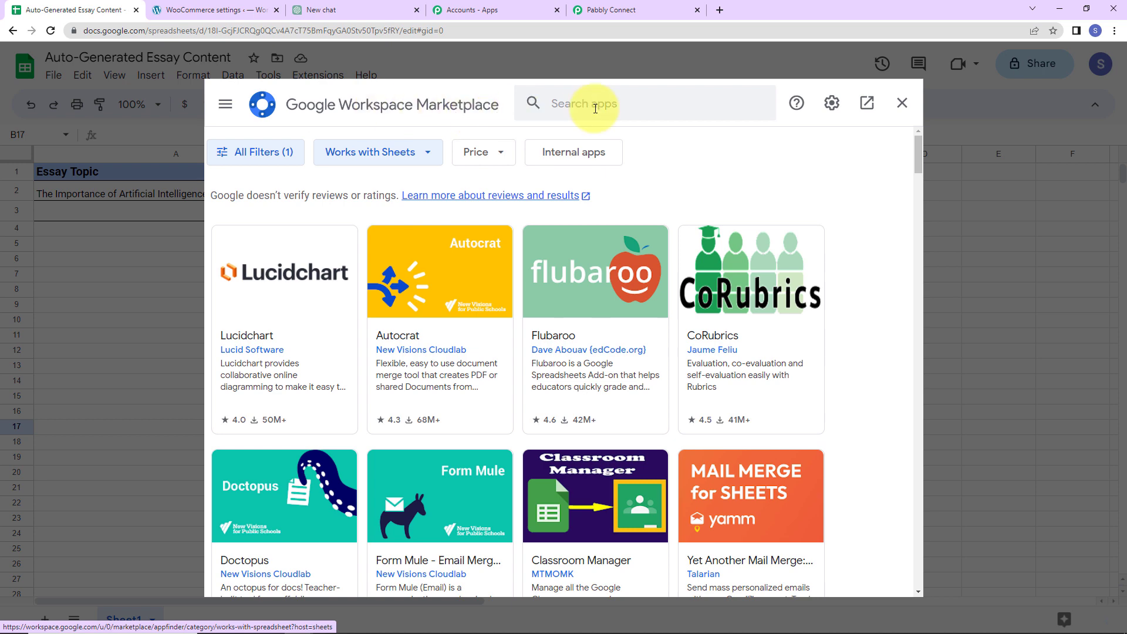
left_click(596, 106)
type("Pabbly")
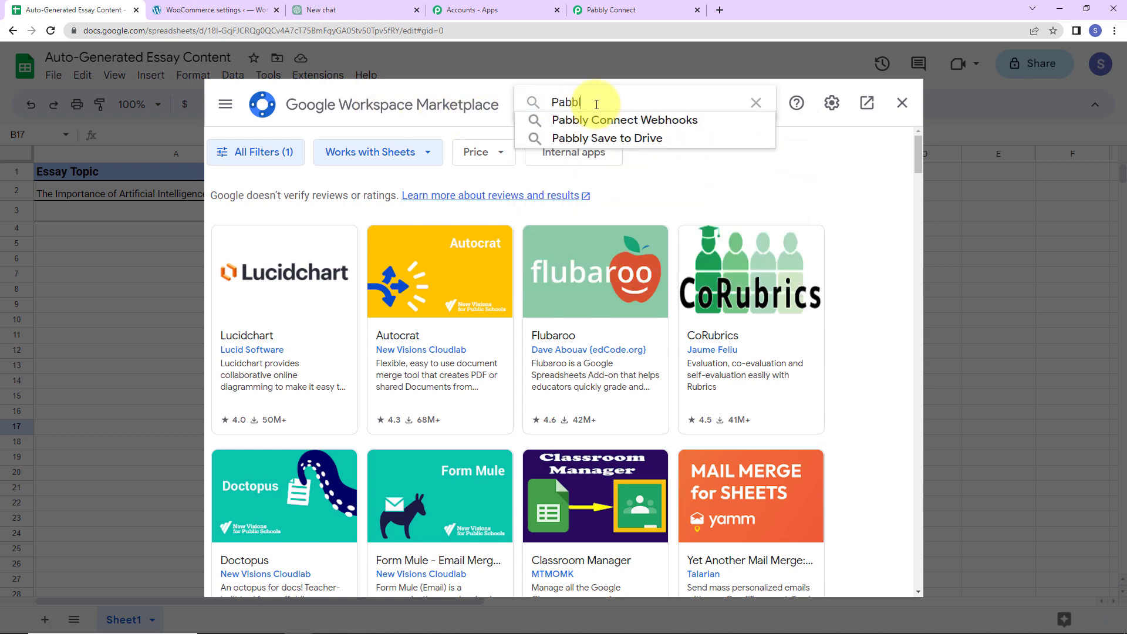
left_click(610, 115)
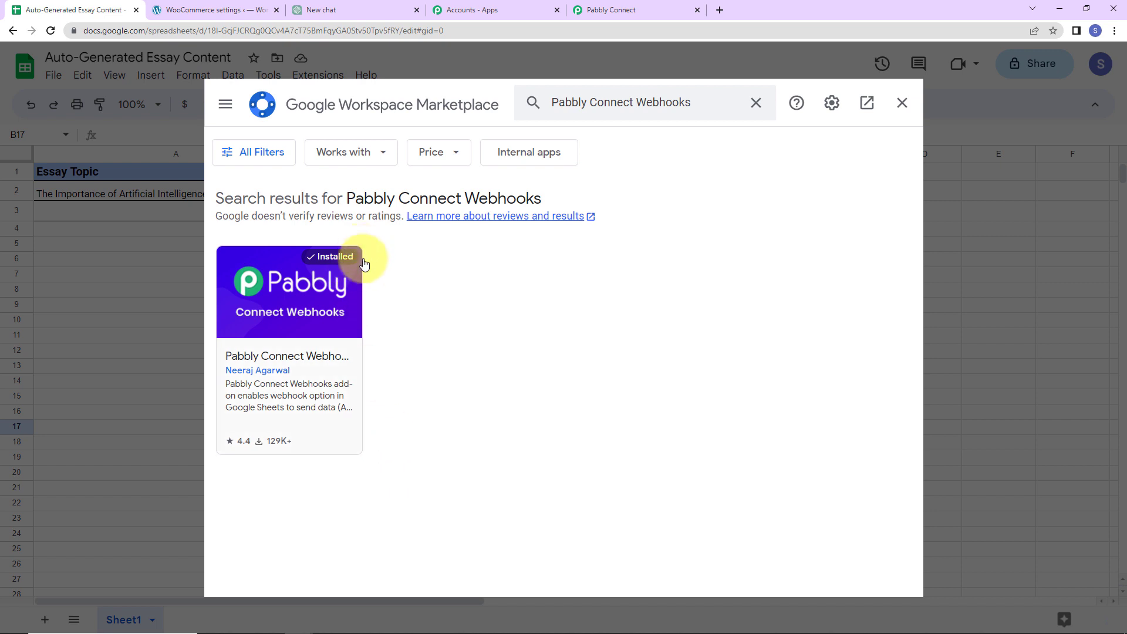
left_click(903, 102)
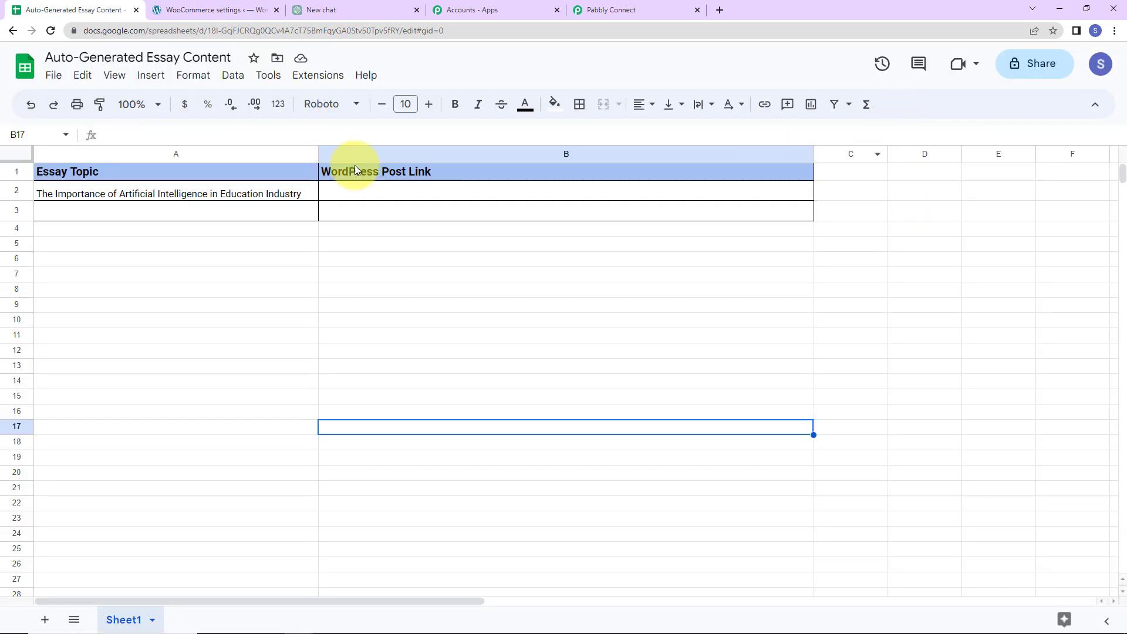
Reload the sheet and open the Pabbly Connect Webhooks Initial Setup form
left_click(50, 32)
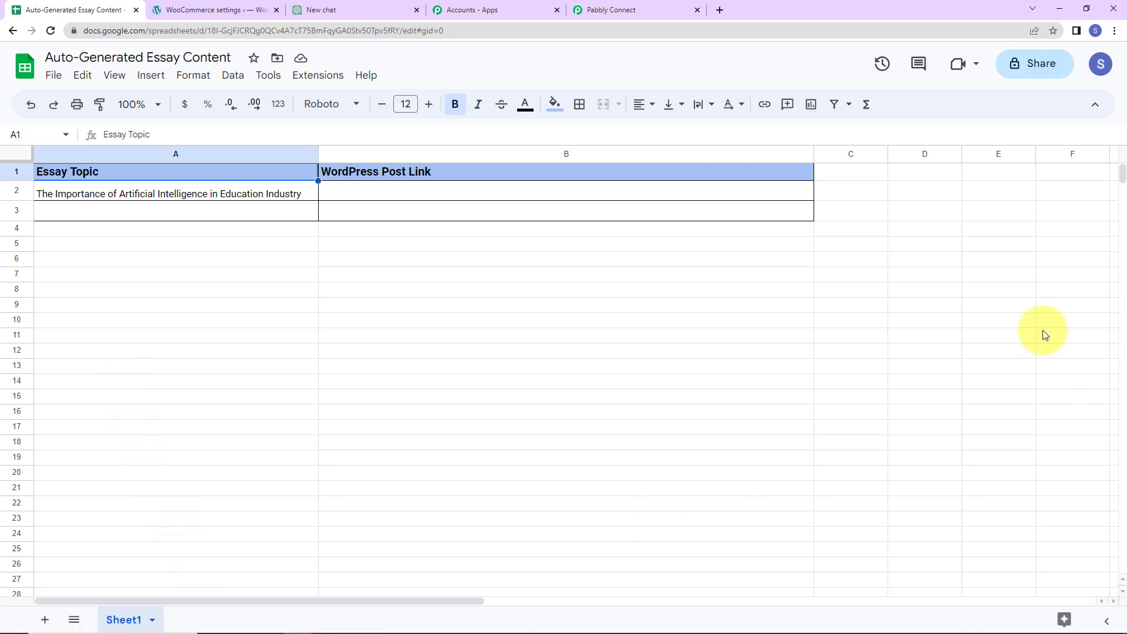
left_click(320, 76)
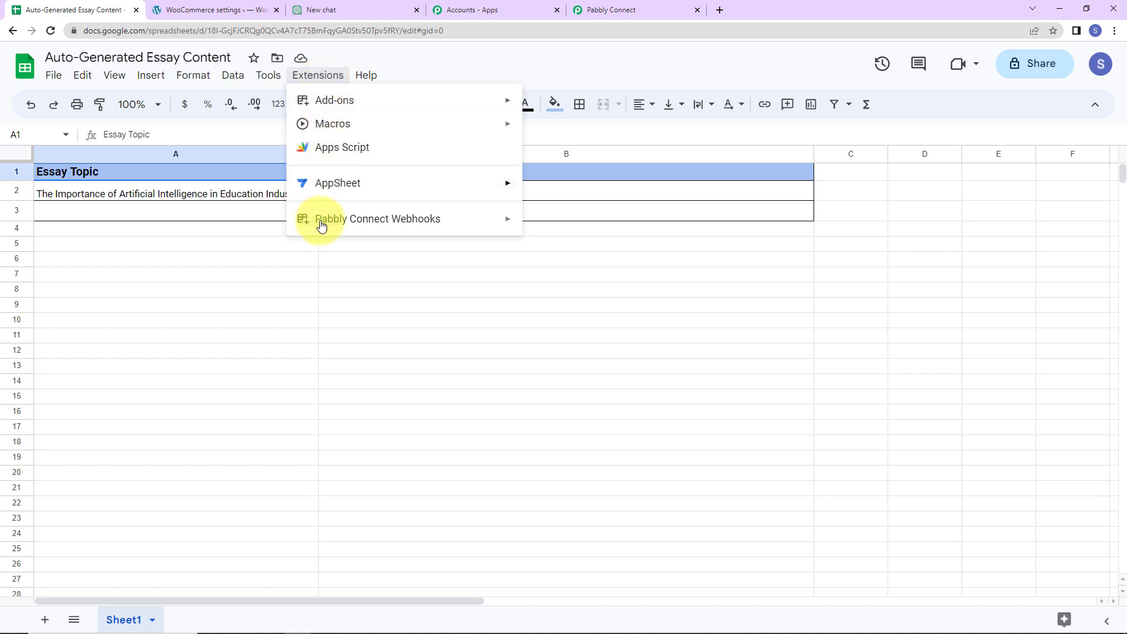
mouse_move(320, 223)
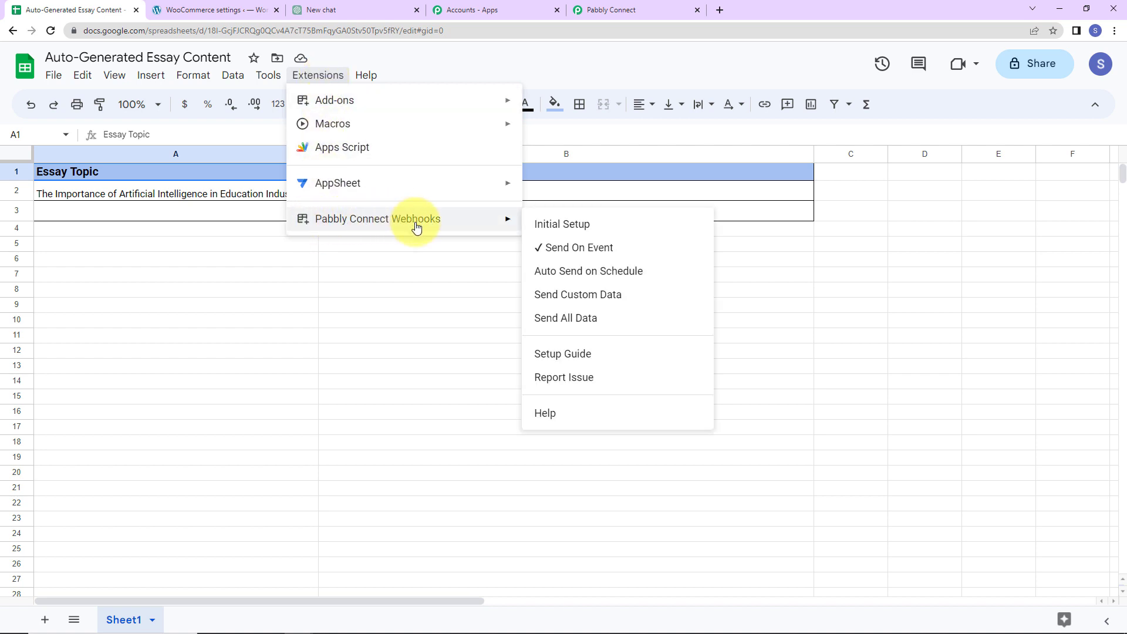
left_click(562, 225)
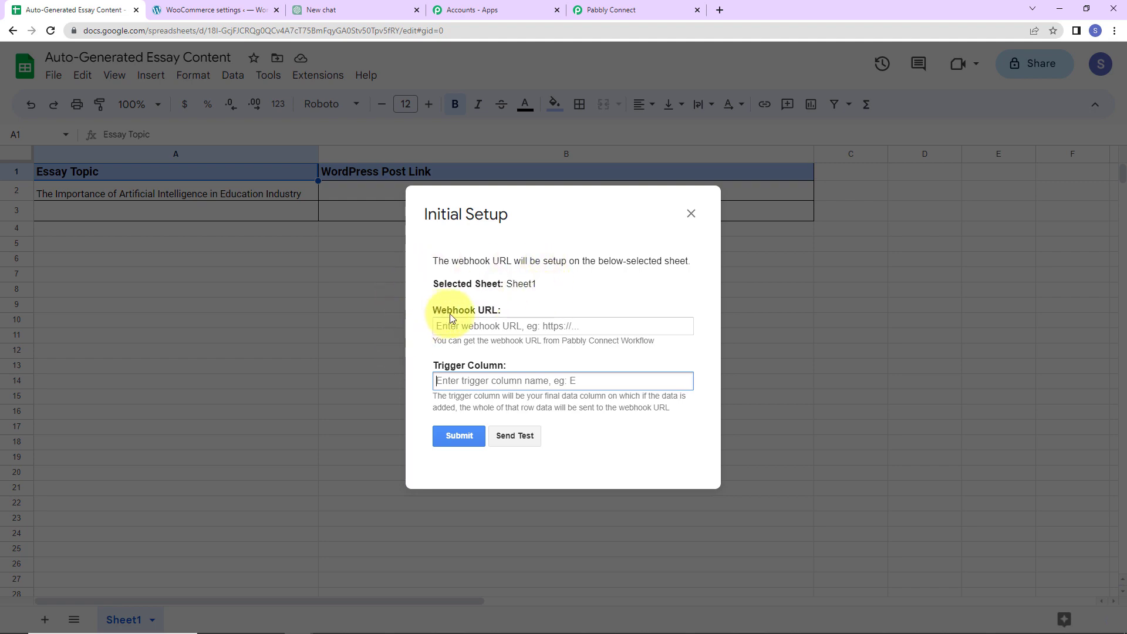
Copy the workflow's webhook URL from Pabbly Connect into the setup form's Webhook URL field
left_click(610, 10)
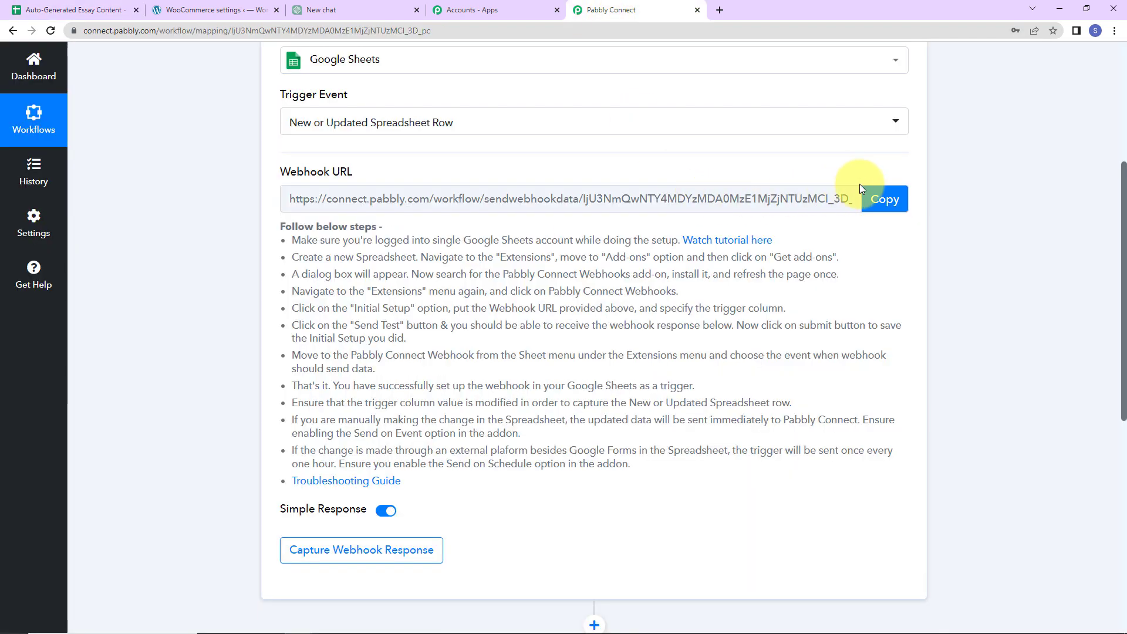
left_click(882, 199)
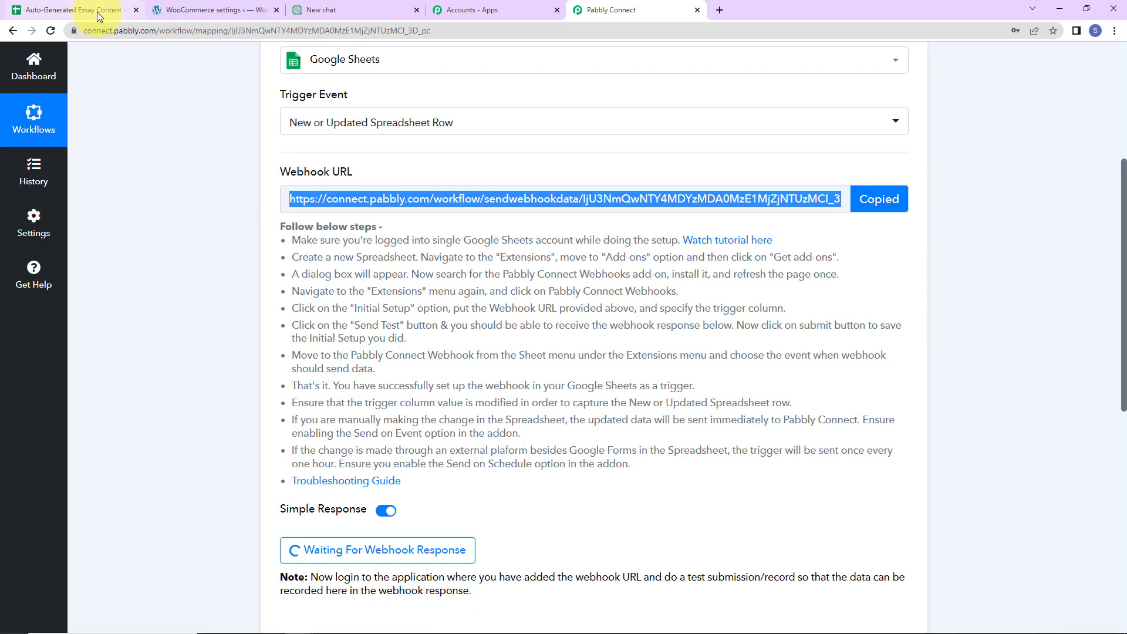
left_click(93, 10)
left_click(443, 330)
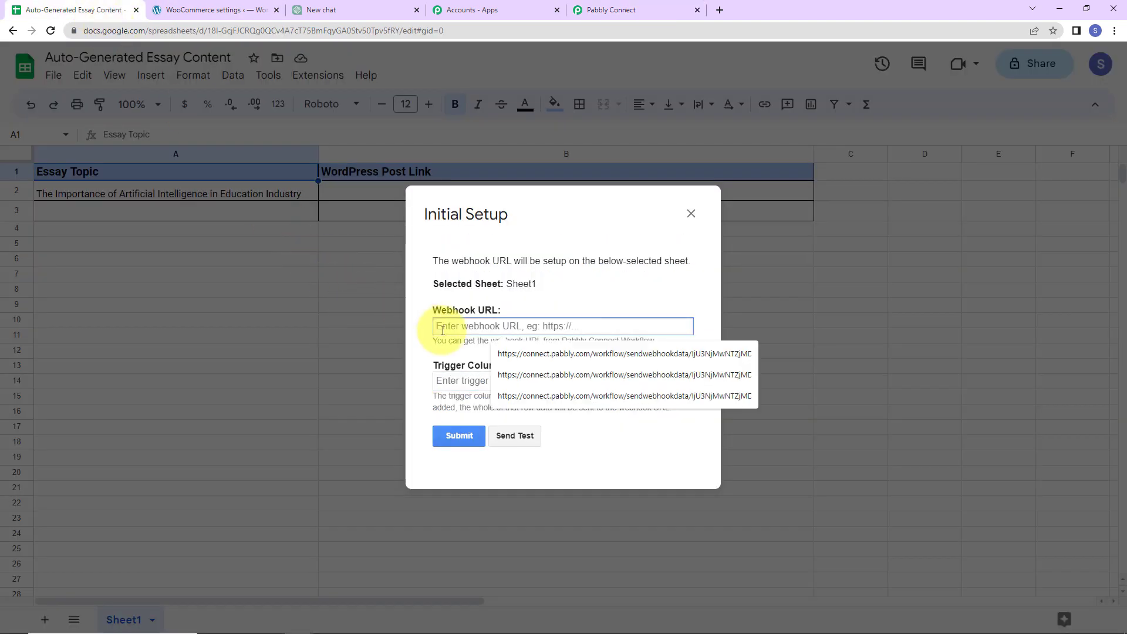
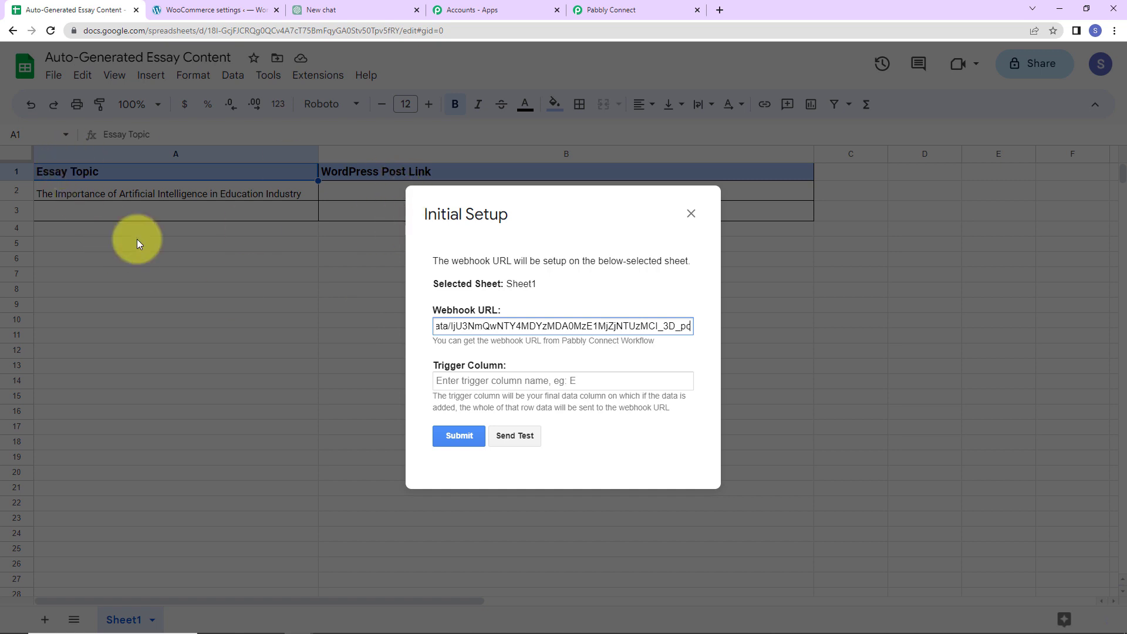
left_click(79, 193)
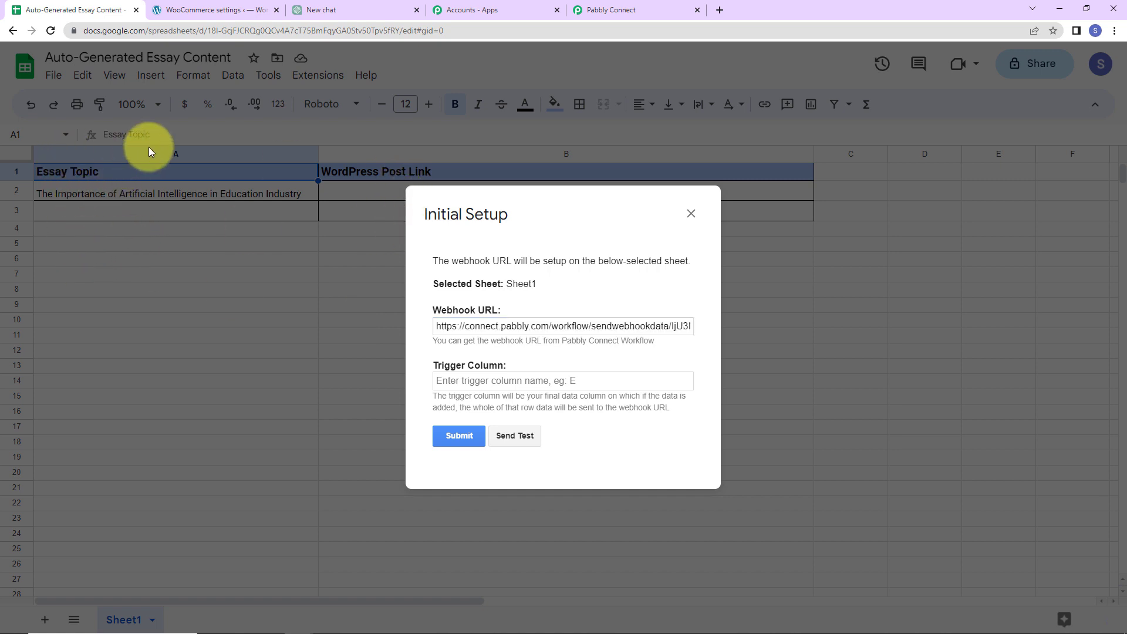
Set the Trigger Column to A and submit the setup
left_click(455, 380)
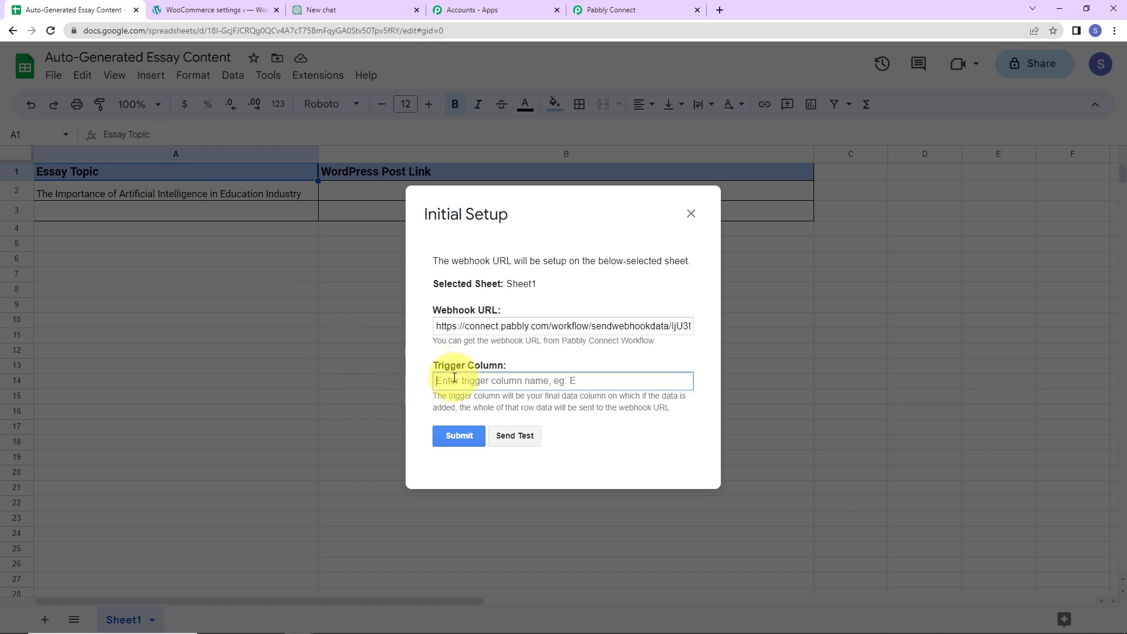
type("A")
left_click(457, 435)
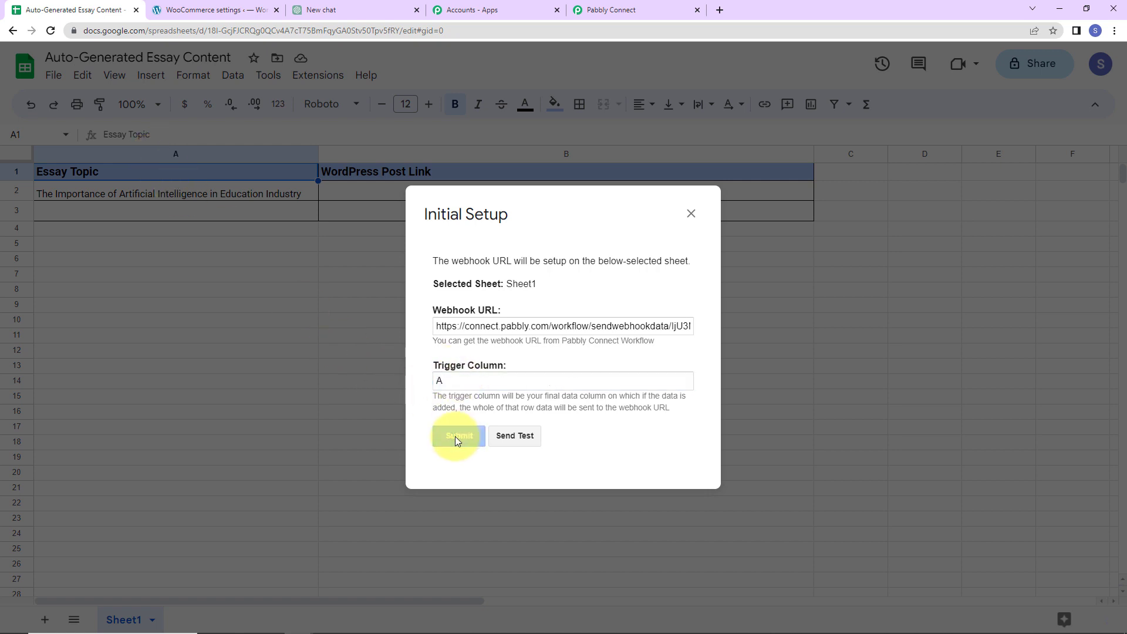
scroll(546, 404, "down", 1)
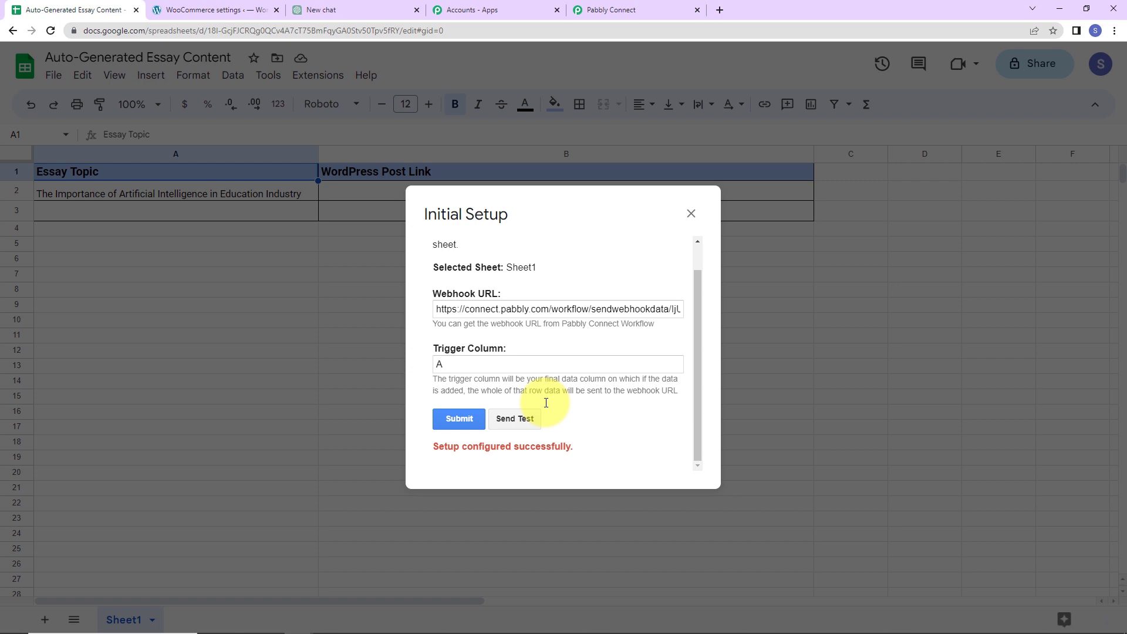
Send a test row to Pabbly, confirm Send On Event is enabled, and return to Pabbly Connect
left_click(517, 422)
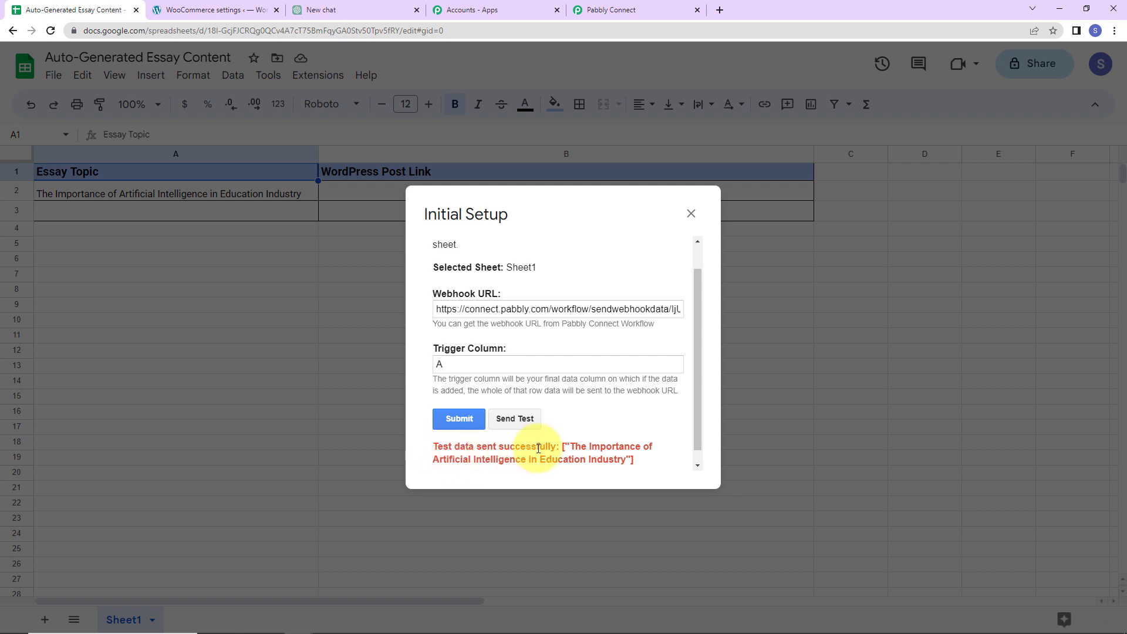
left_click(691, 214)
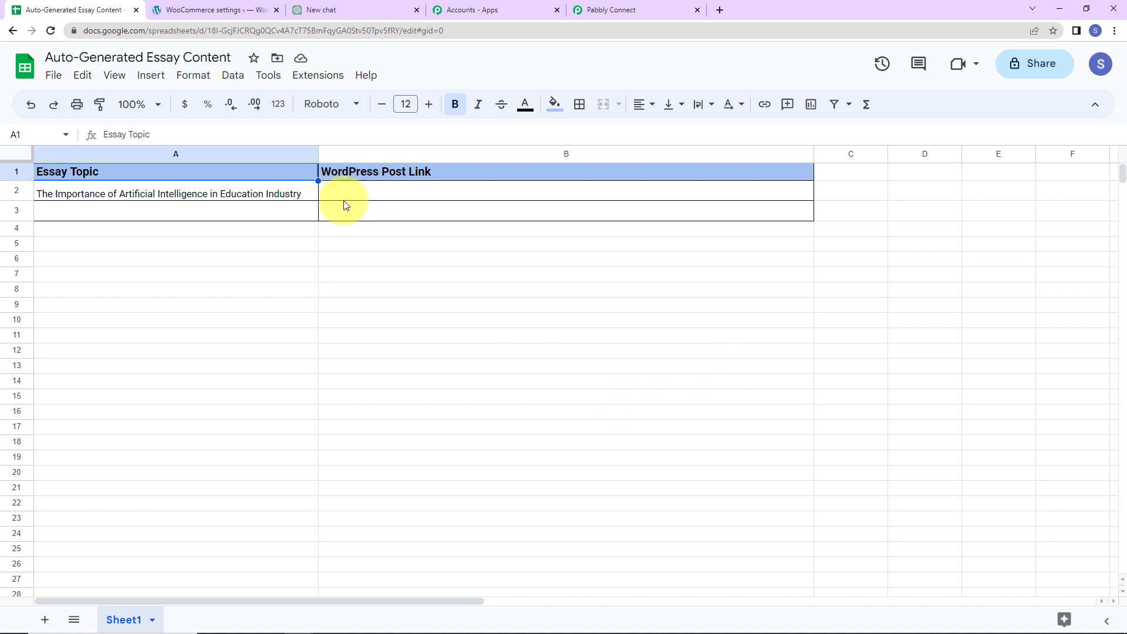
left_click(314, 78)
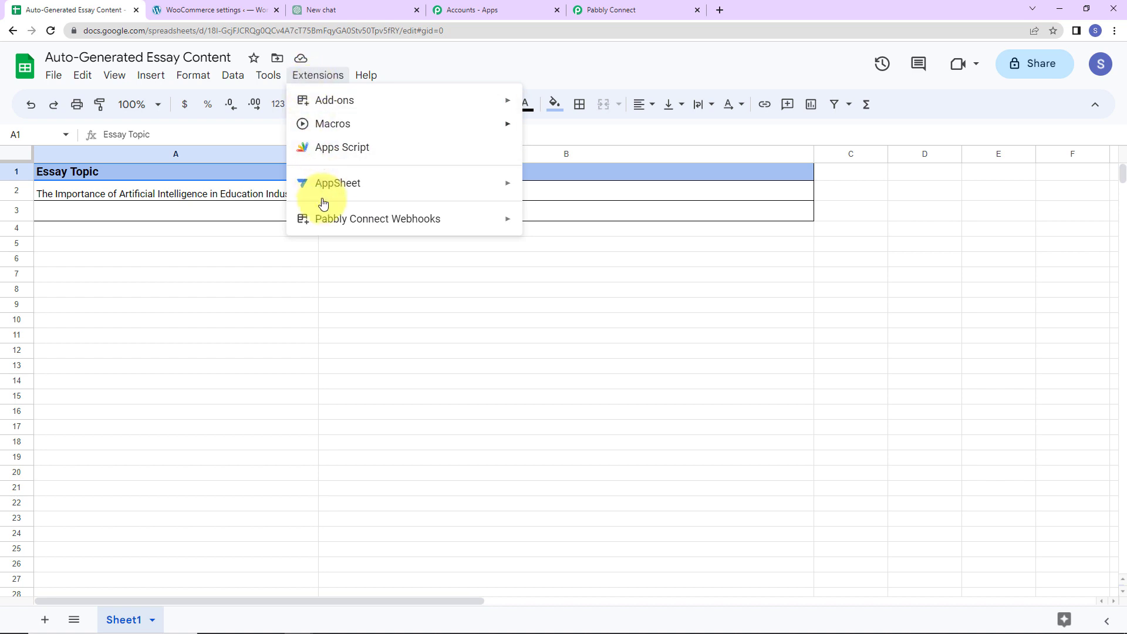
mouse_move(336, 228)
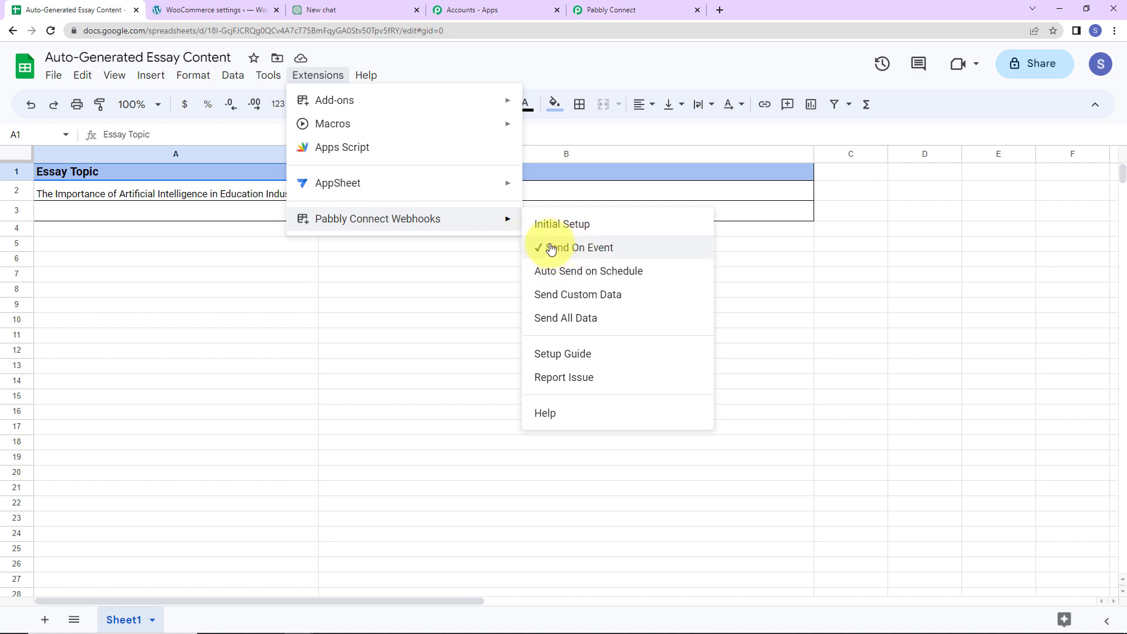
left_click(361, 349)
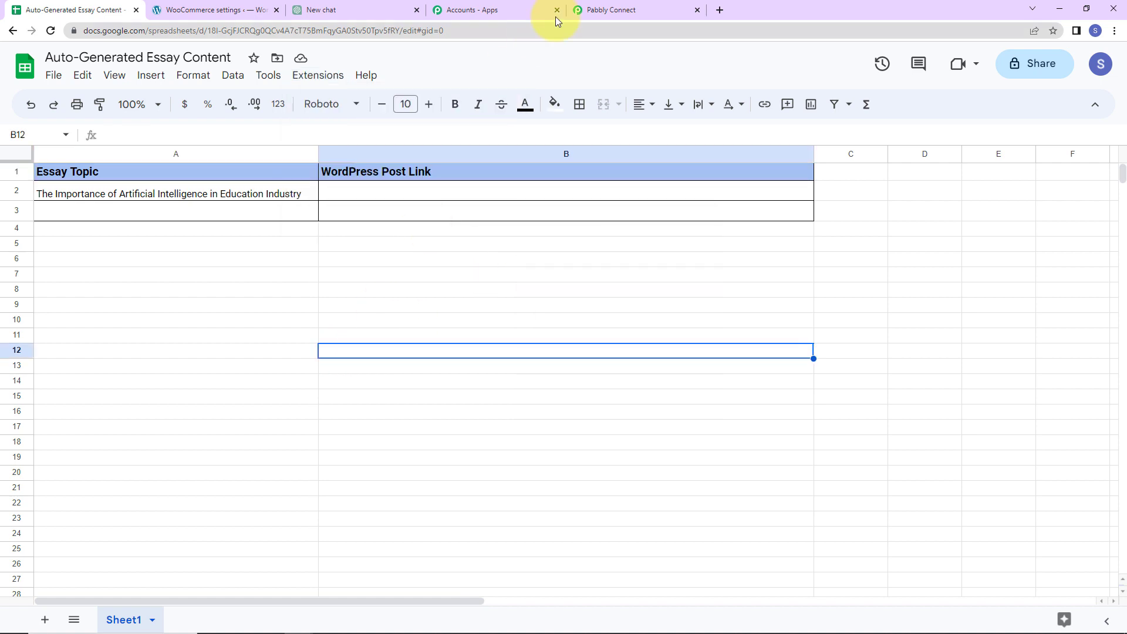
left_click(581, 11)
scroll(567, 318, "down", 6)
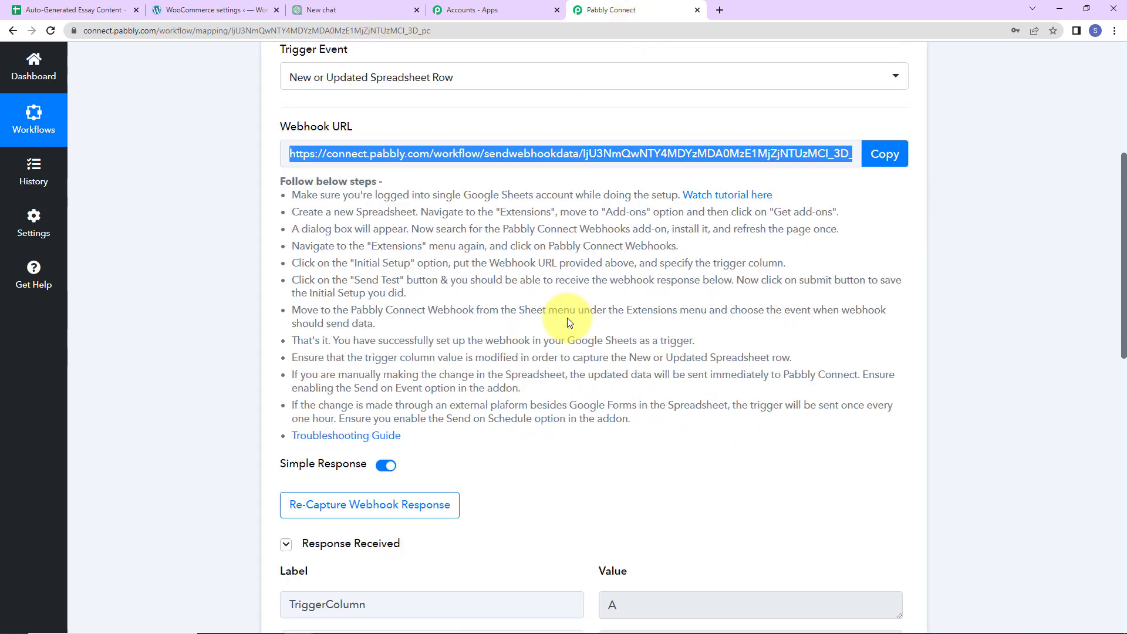
scroll(568, 322, "down", 1)
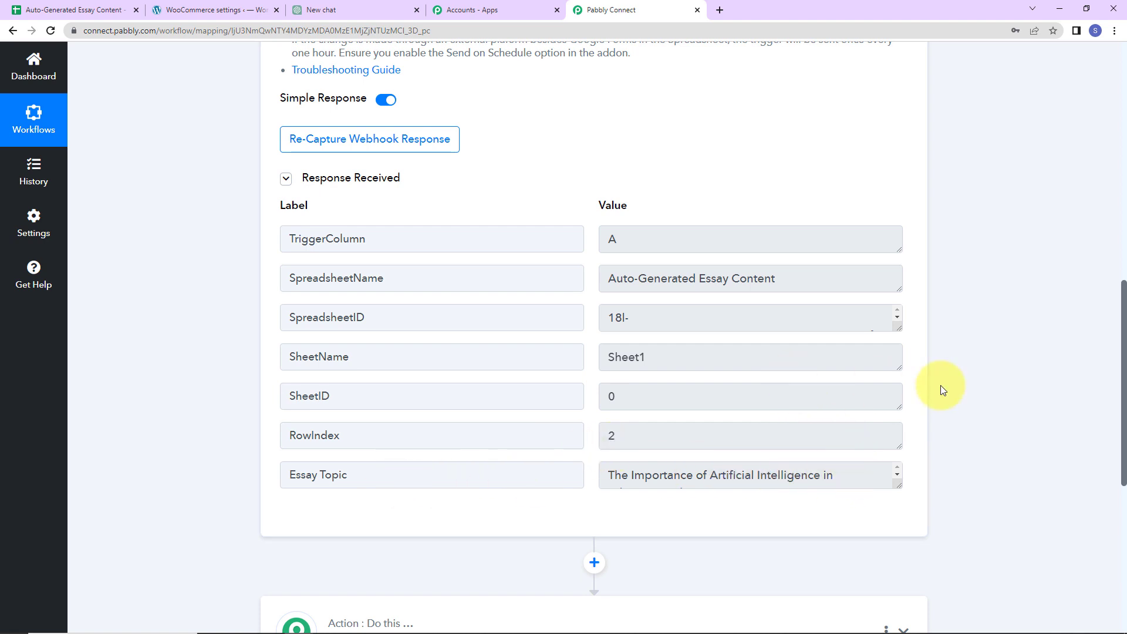
scroll(893, 432, "down", 4)
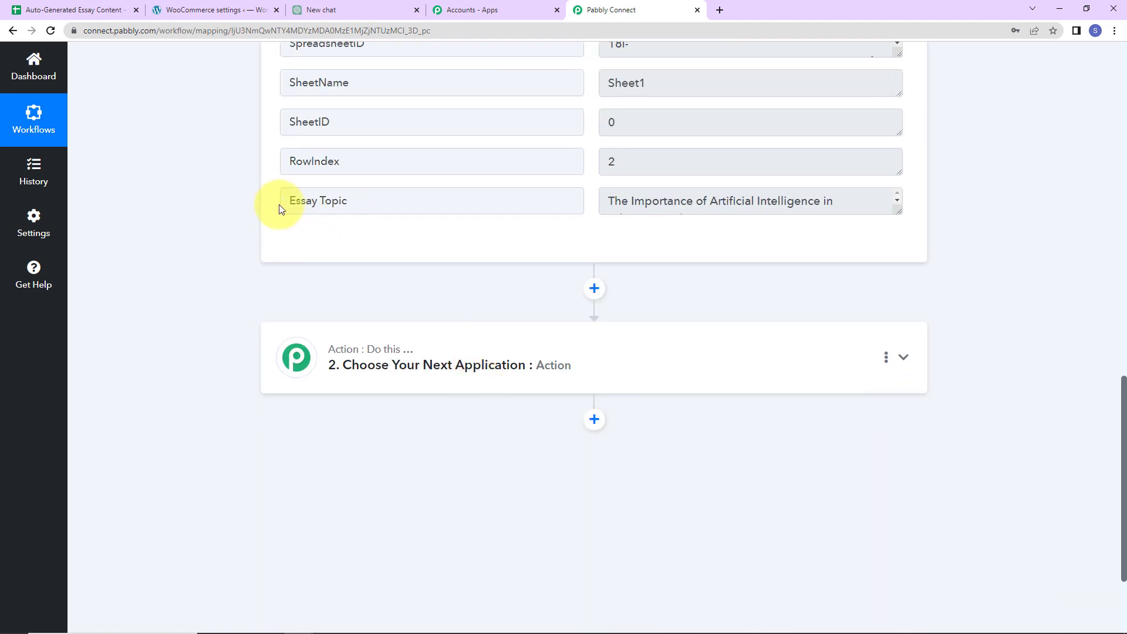
left_click_drag(295, 200, 419, 206)
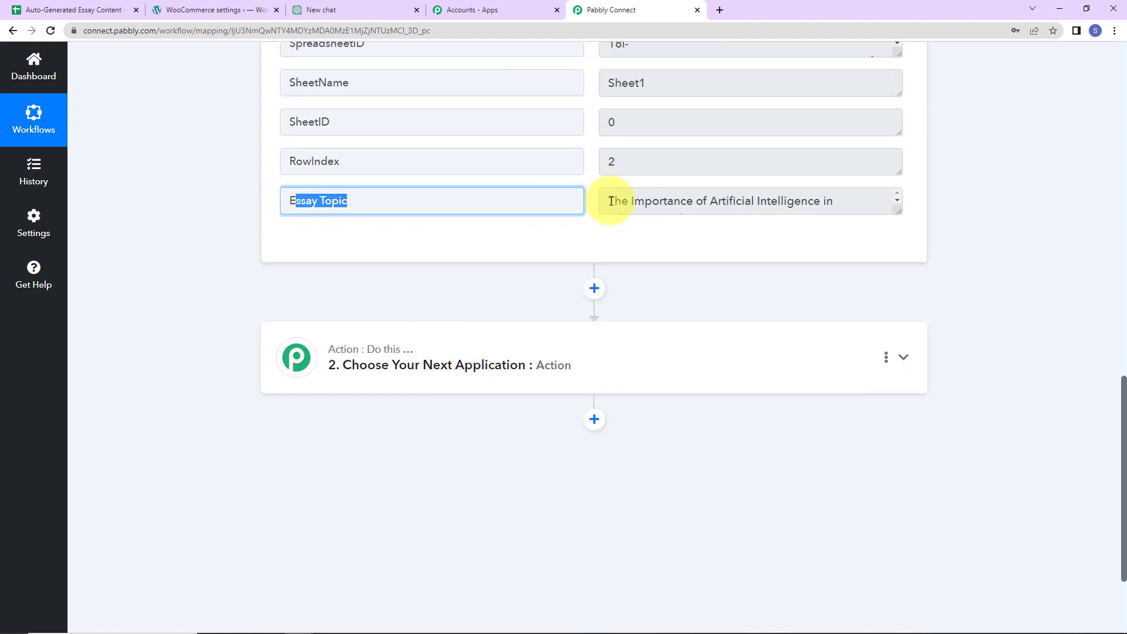
left_click_drag(612, 201, 856, 199)
Set the second step's app to ChatGPT with the Ask ChatGPT action event
scroll(980, 237, "down", 1)
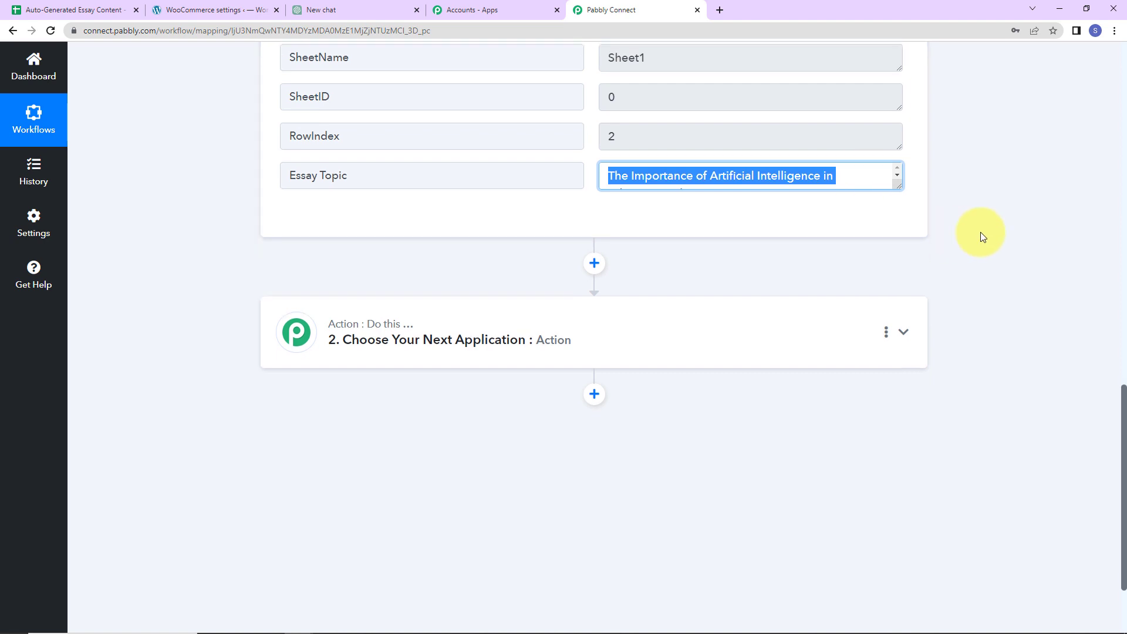
scroll(980, 238, "down", 3)
left_click(531, 204)
left_click(421, 297)
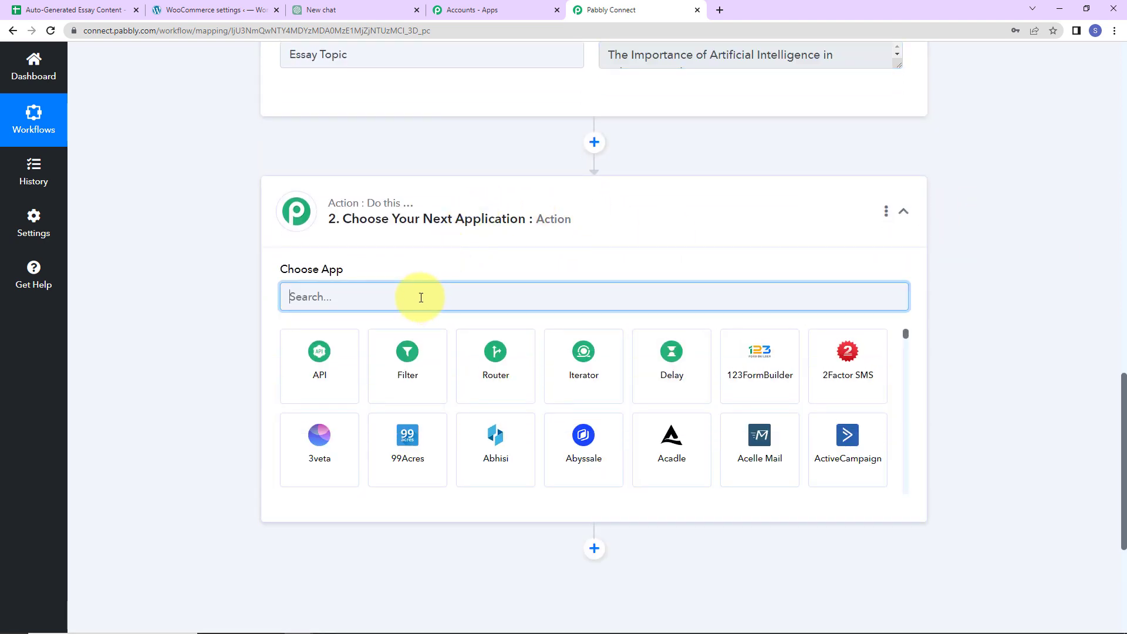
type("chat")
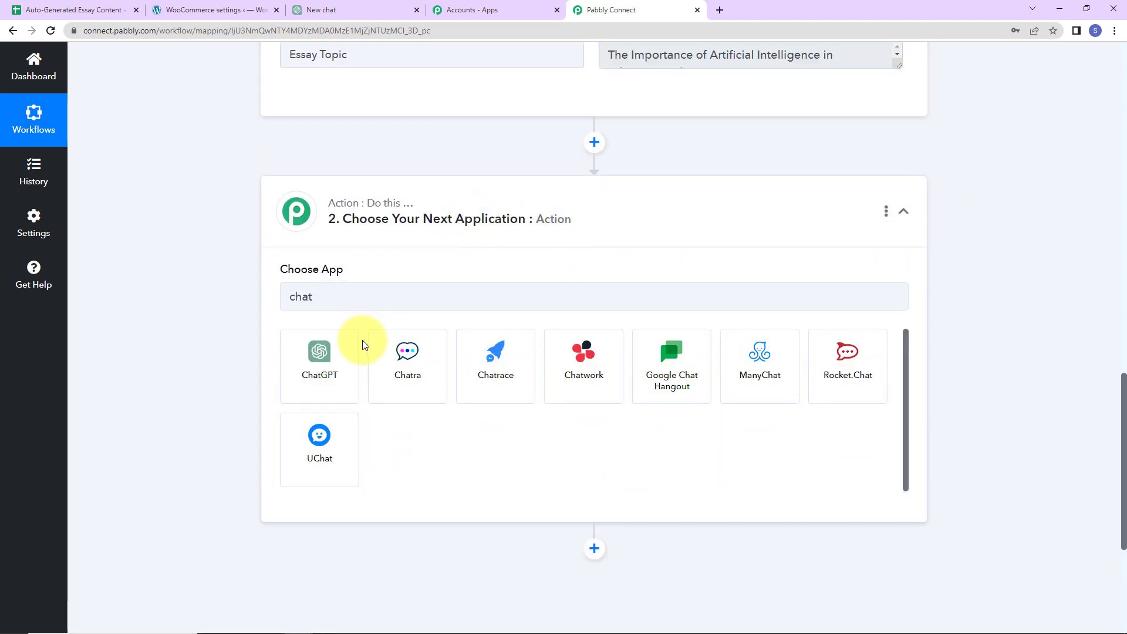
left_click(329, 354)
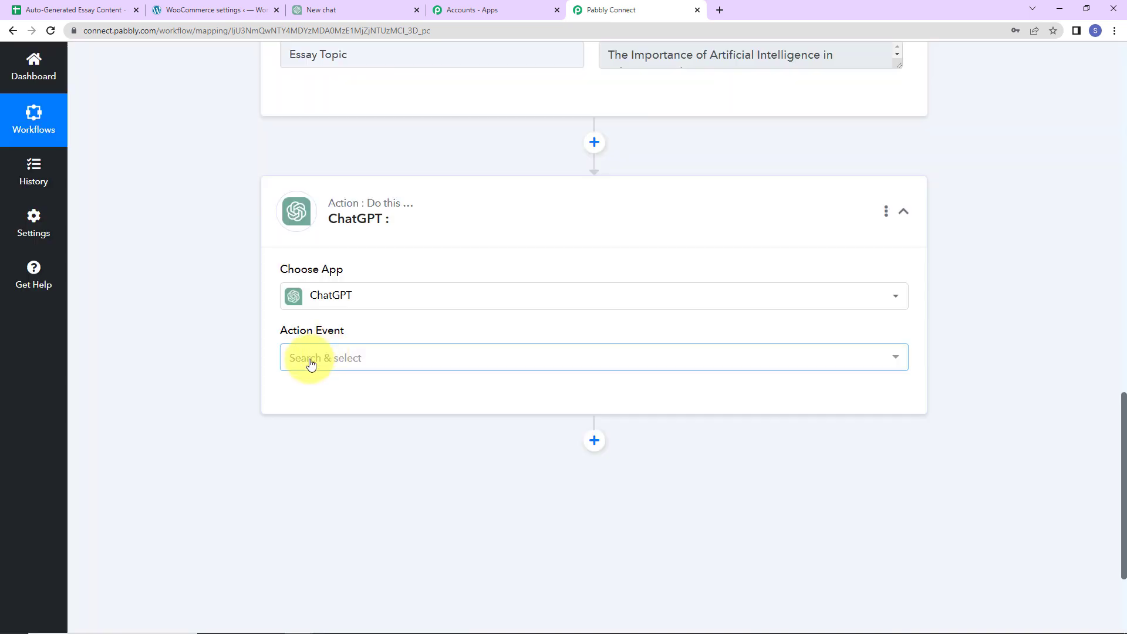
left_click(312, 364)
left_click(305, 430)
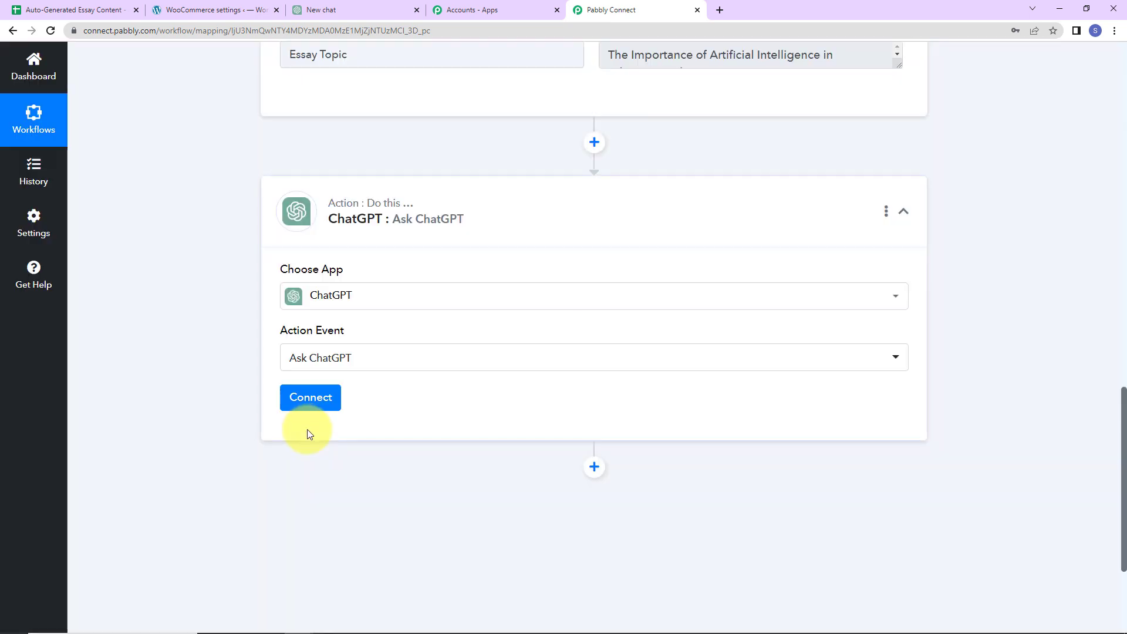
Start a new ChatGPT connection and open OpenAI's API keys page
left_click(310, 398)
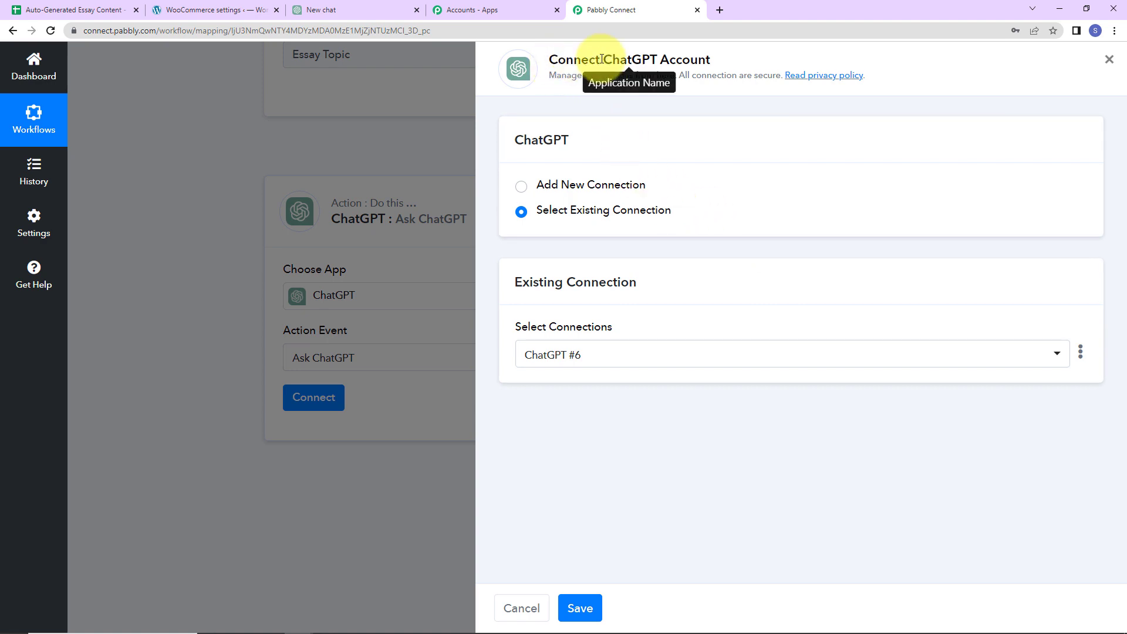
left_click_drag(602, 59, 750, 55)
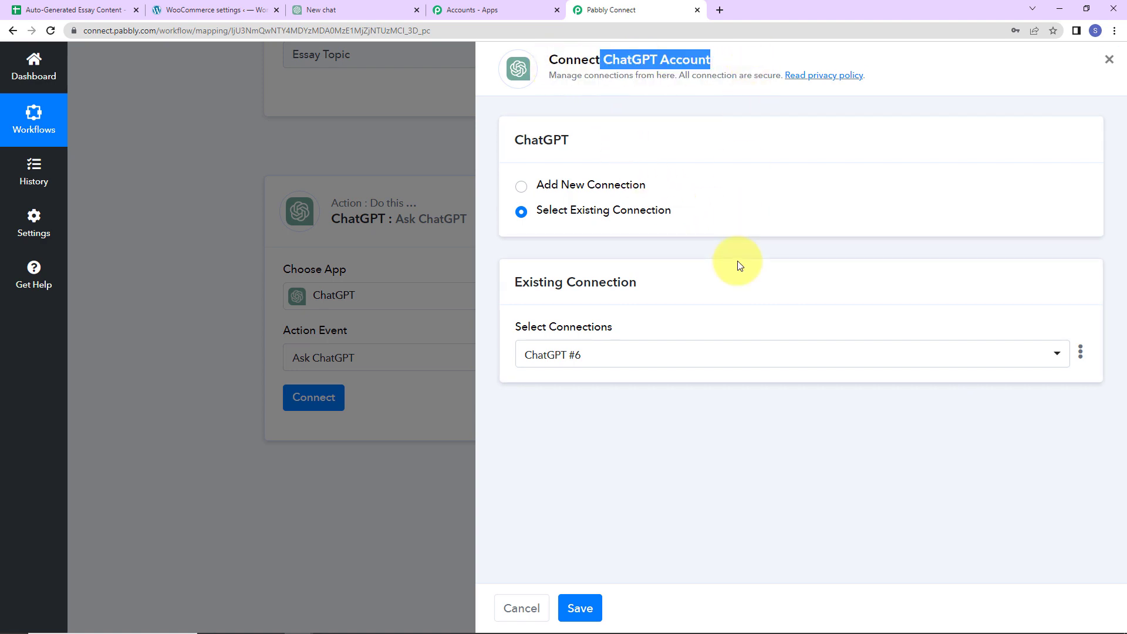
left_click(520, 186)
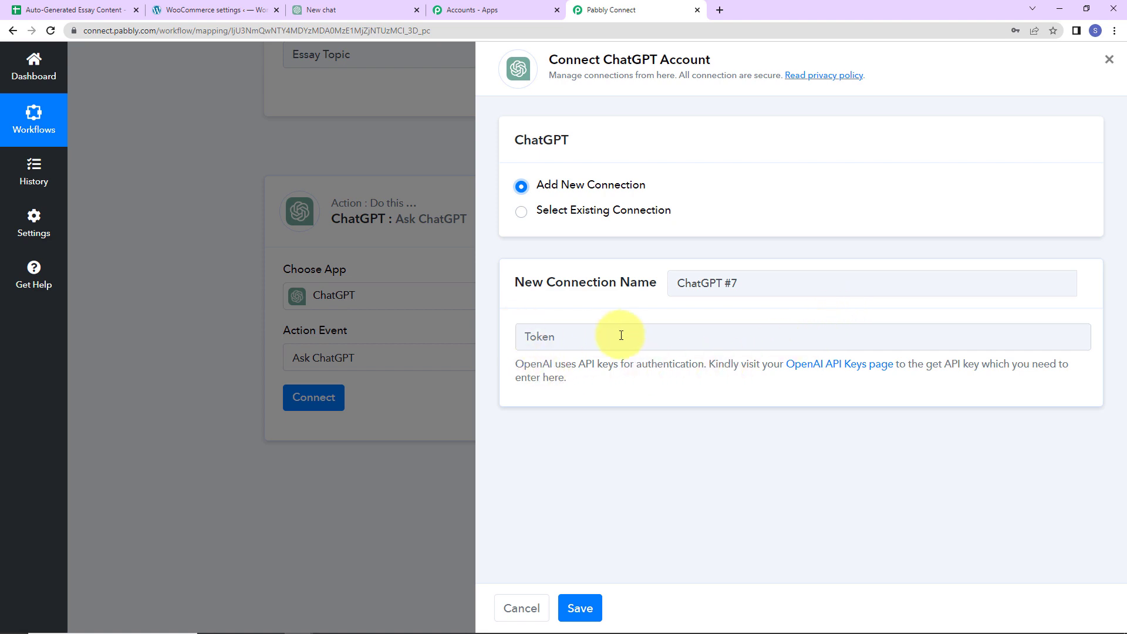
left_click(812, 369)
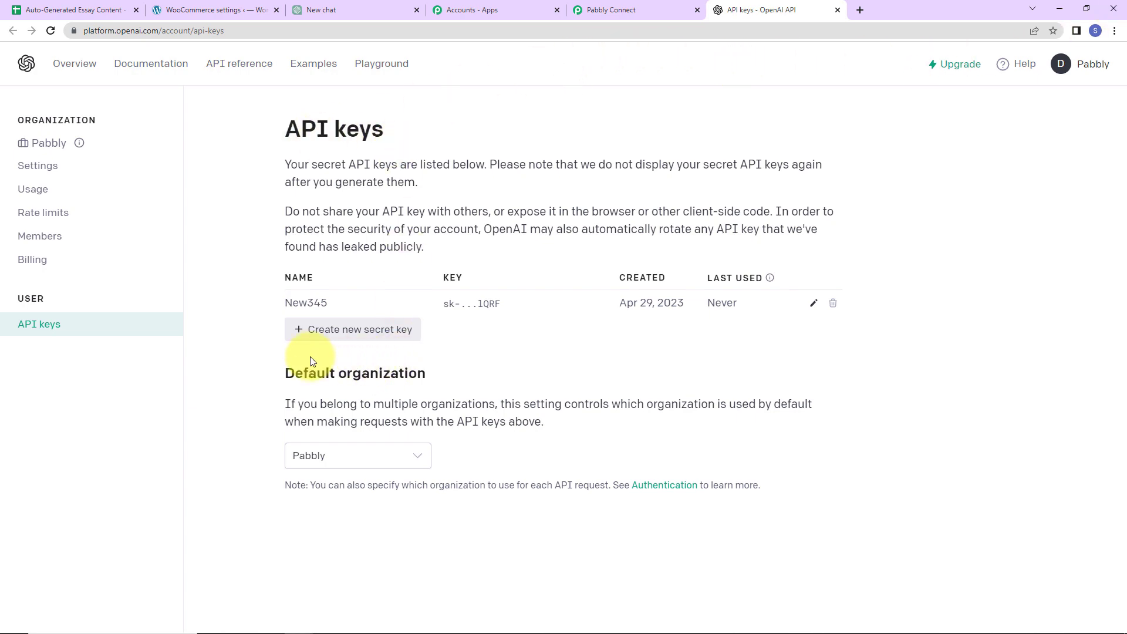
Create an OpenAI secret key named 'Demo Key', copy it, and return to Pabbly's Token field
left_click(364, 331)
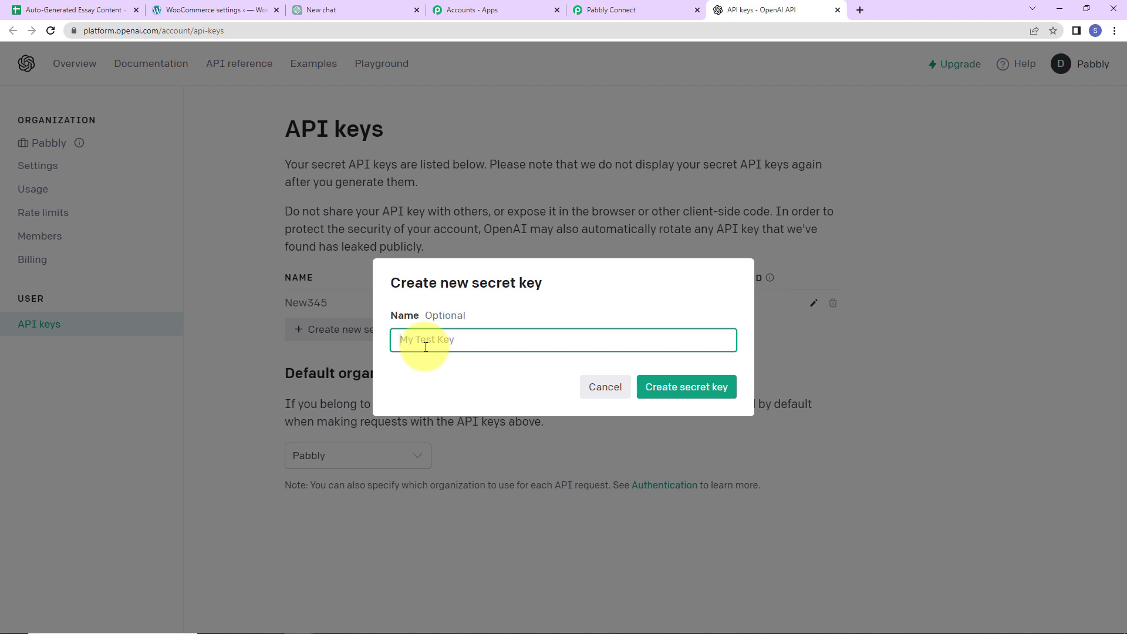
type("Demo Key")
left_click(710, 396)
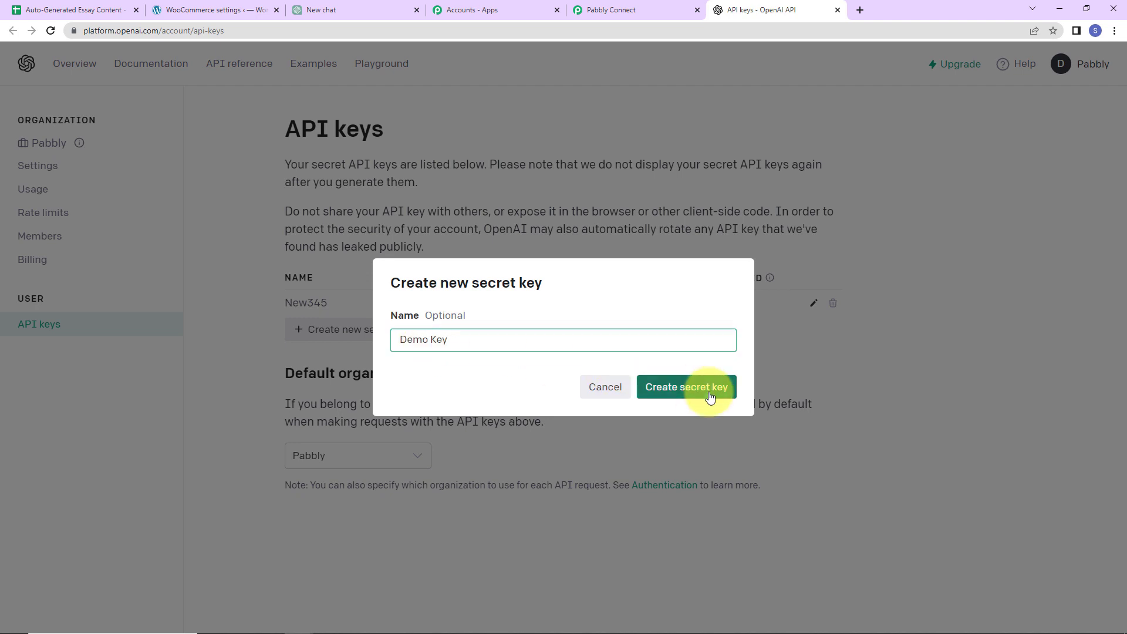
left_click(723, 362)
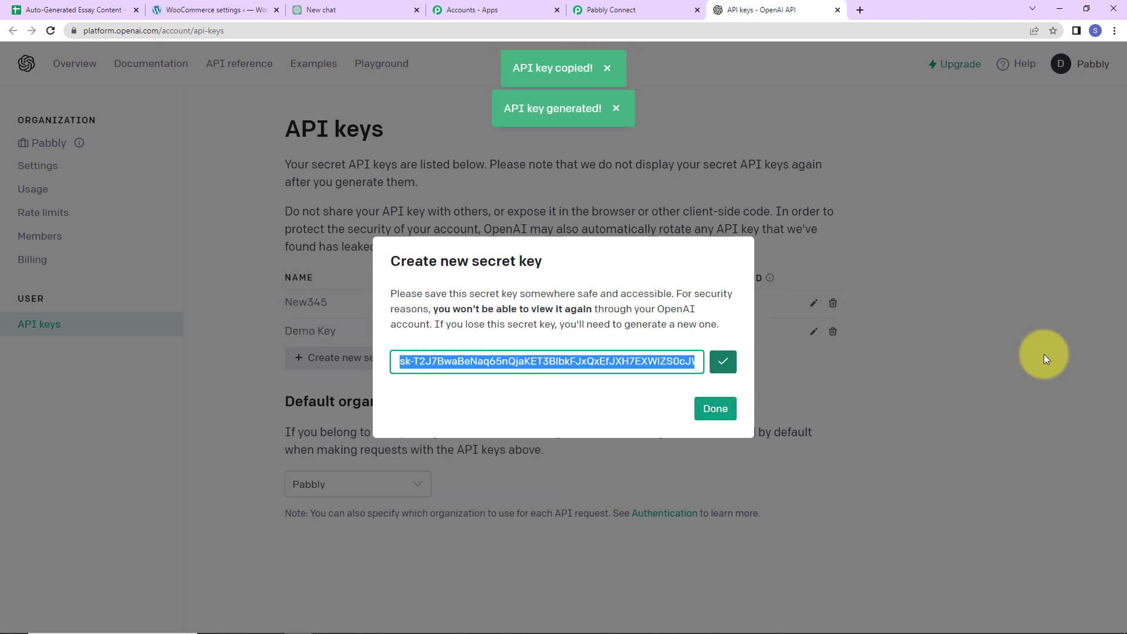
left_click(634, 10)
left_click(583, 344)
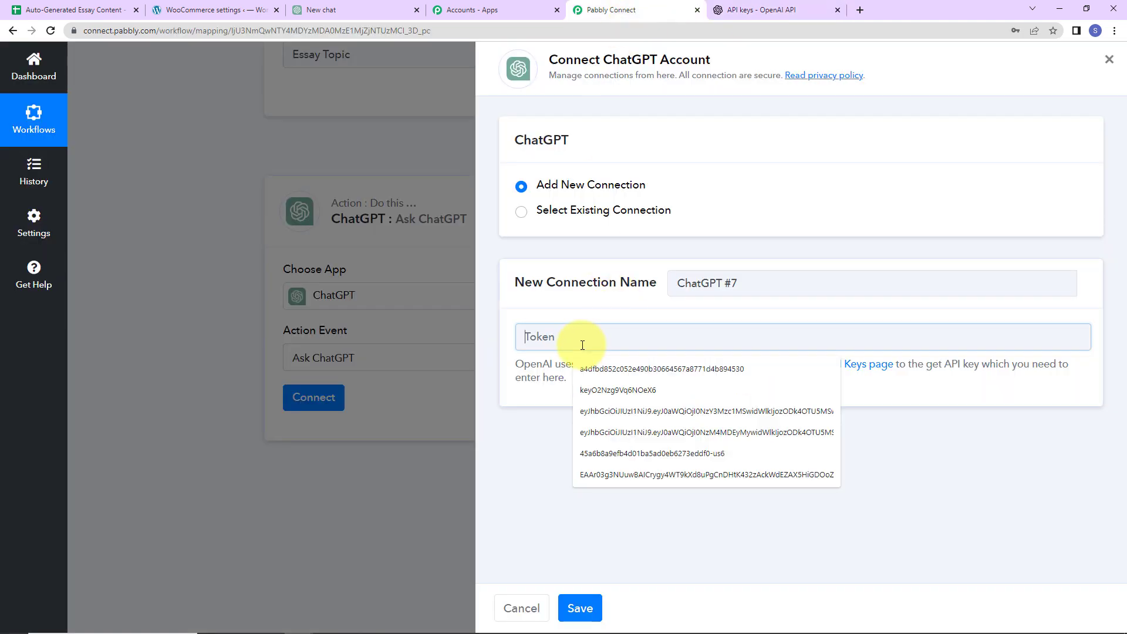
Save the ChatGPT connection with the pasted API key and choose model gpt-3.5-turbo-0301
key("ctrl+v")
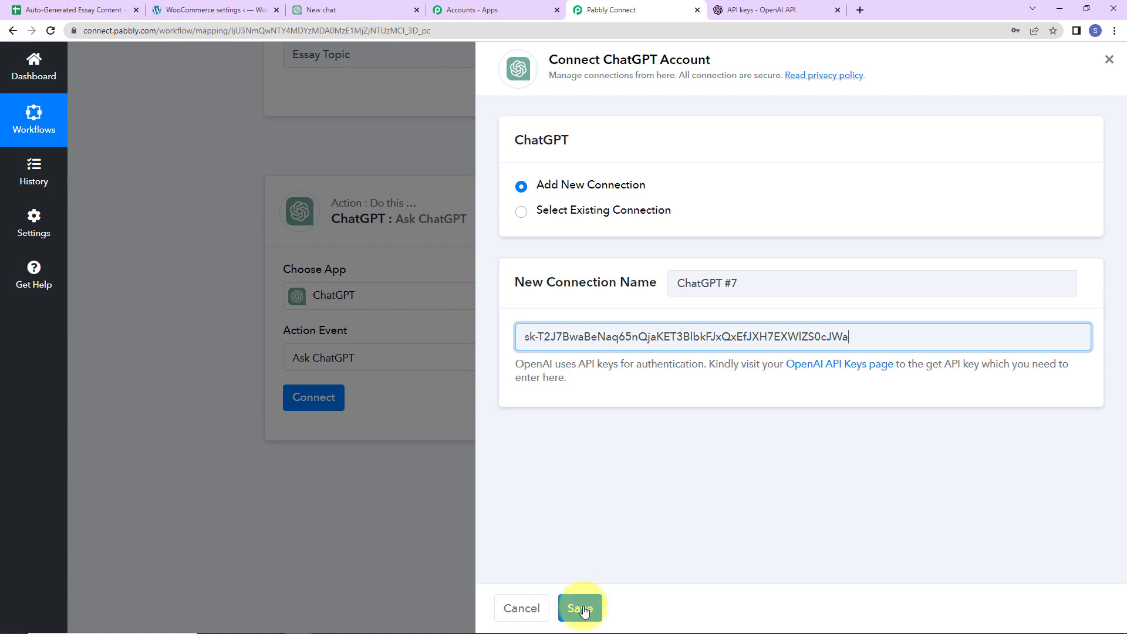
left_click(584, 610)
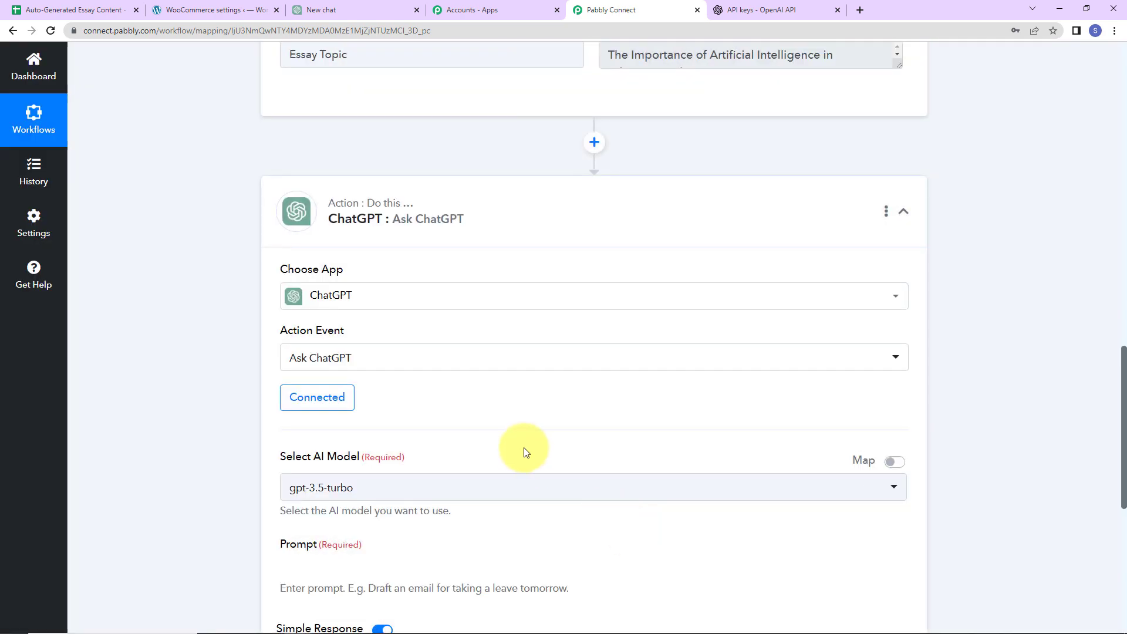
scroll(523, 448, "down", 2)
left_click(370, 352)
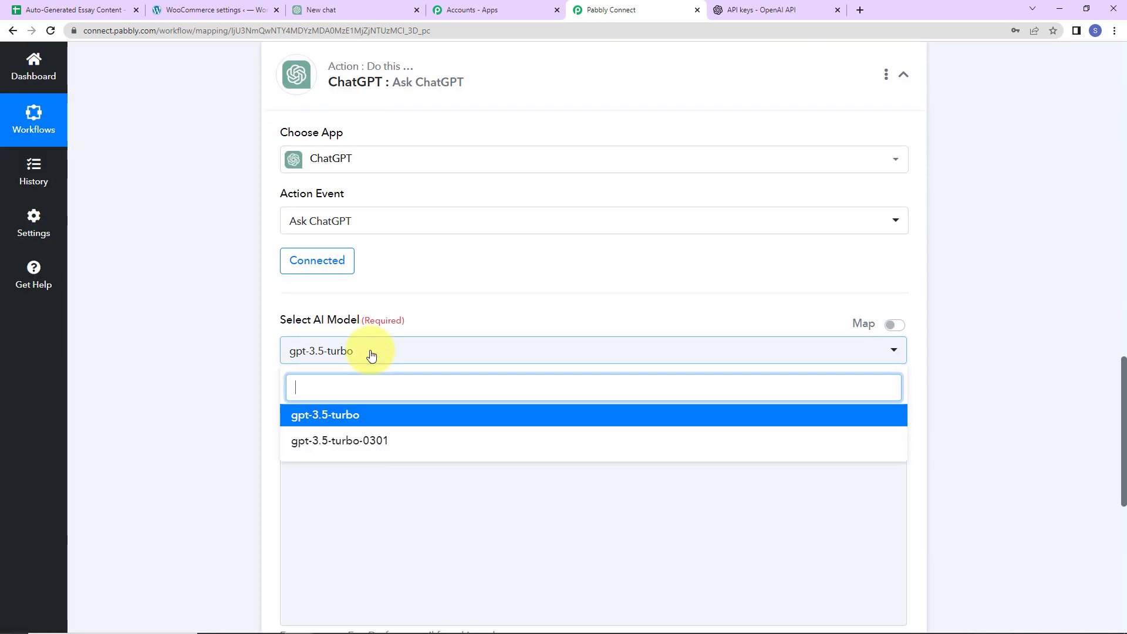
scroll(421, 369, "down", 2)
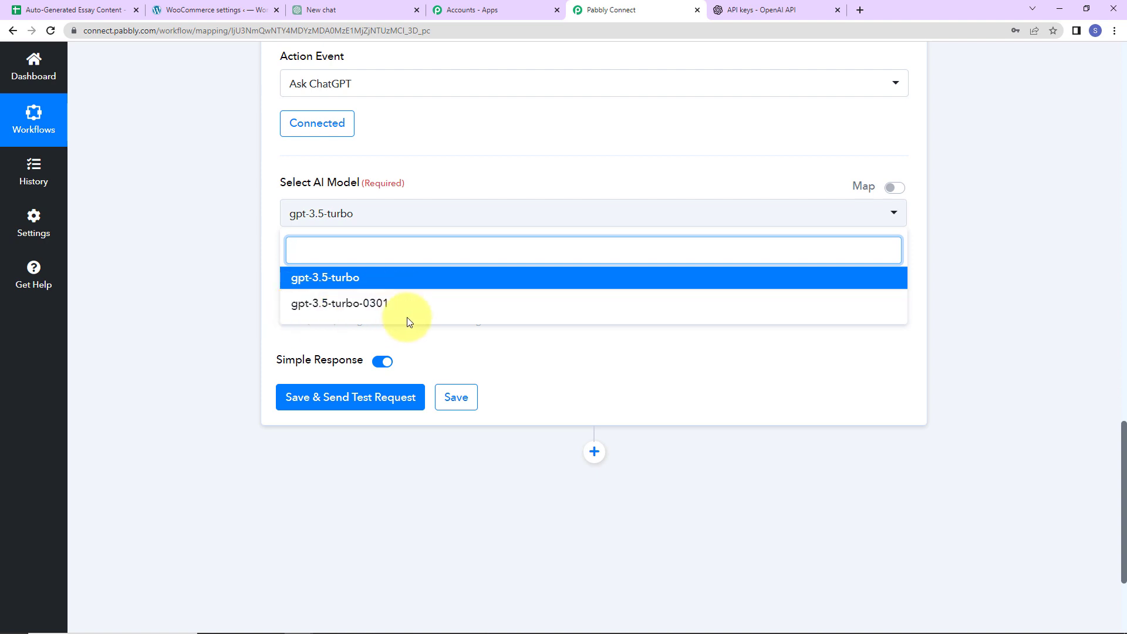
left_click(369, 310)
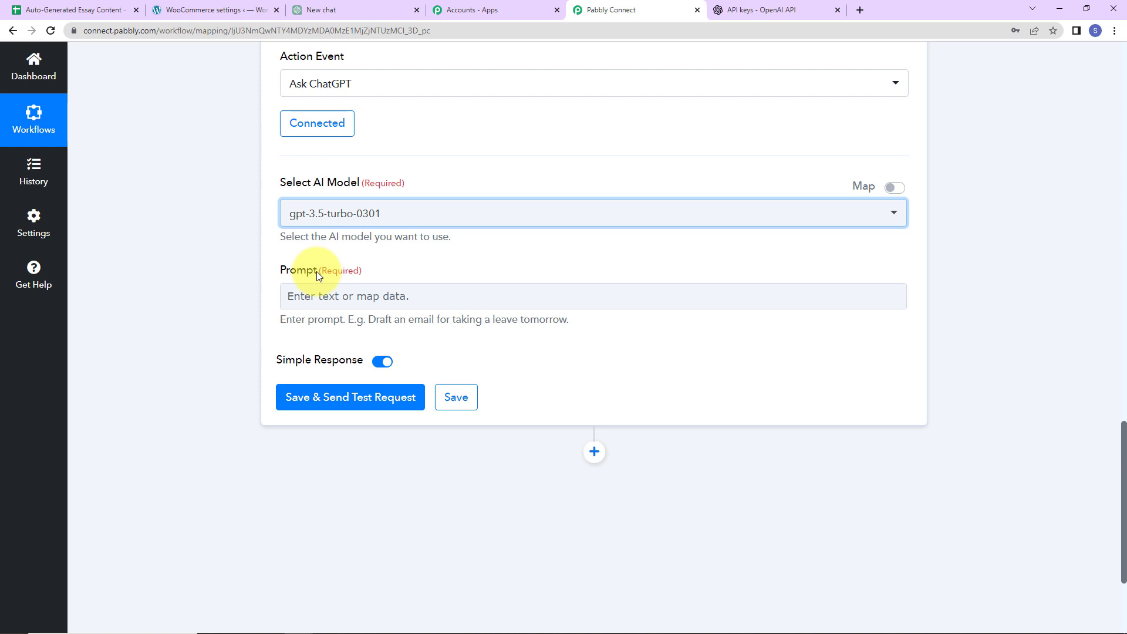
Enter the prompt 'Write an essay in 200 words on the topic' followed by the mapped Essay Topic field
left_click(312, 301)
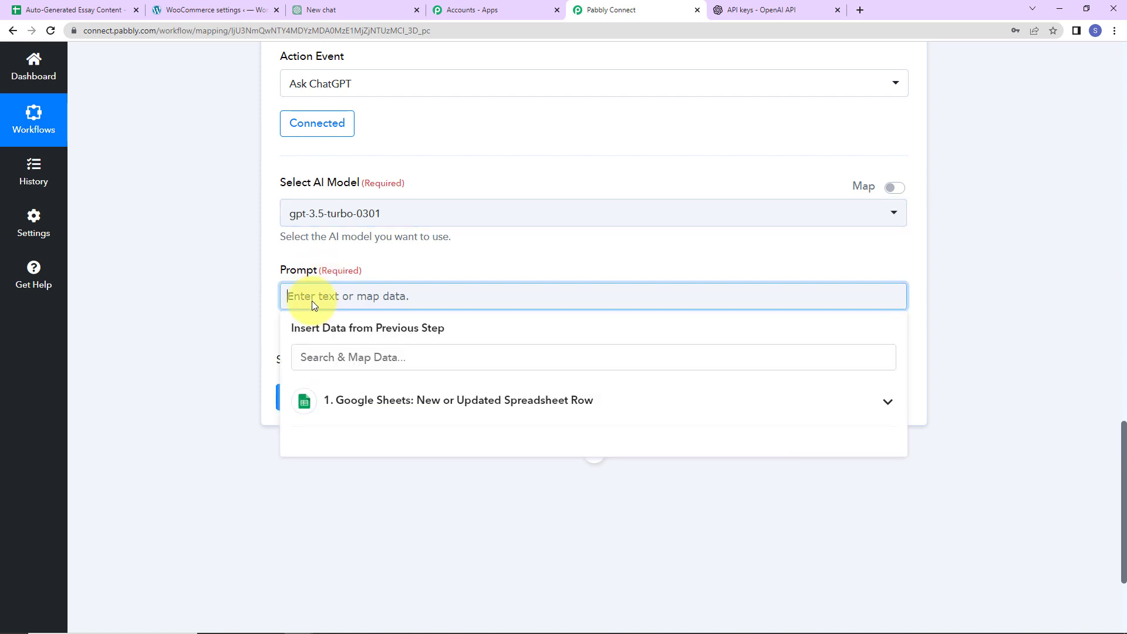
type("Write an essay on the topic")
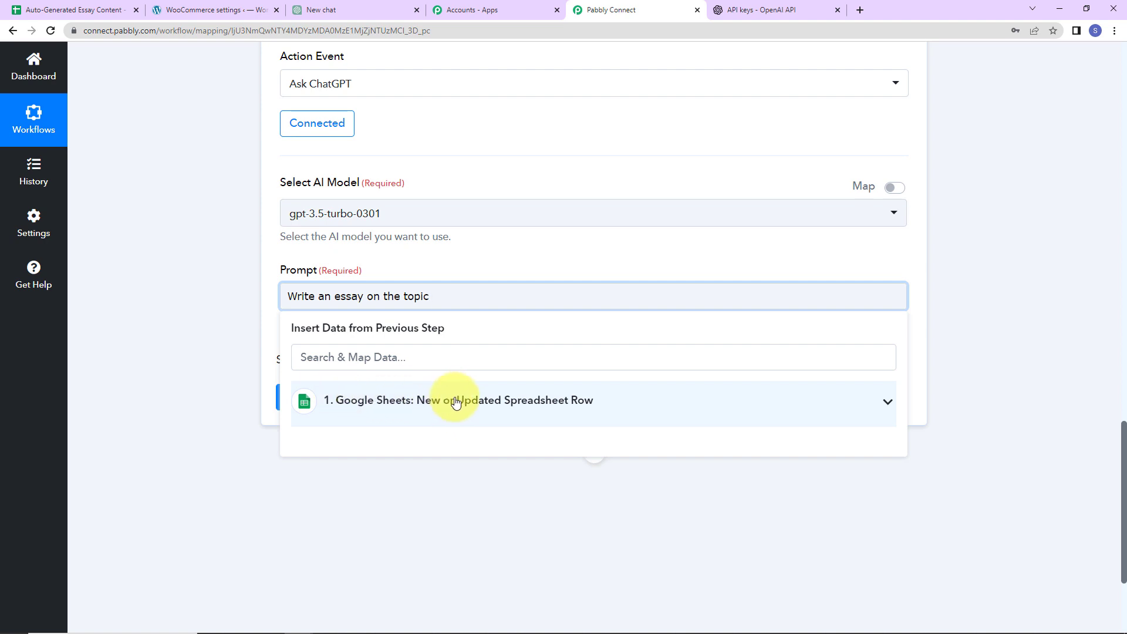
left_click(416, 405)
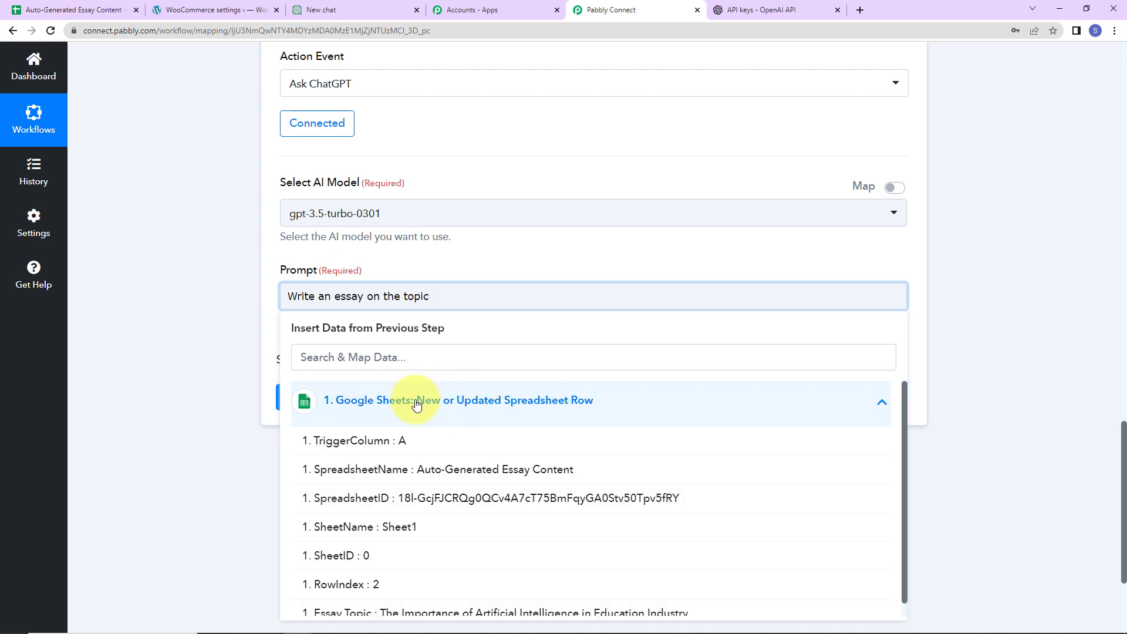
scroll(423, 546, "down", 1)
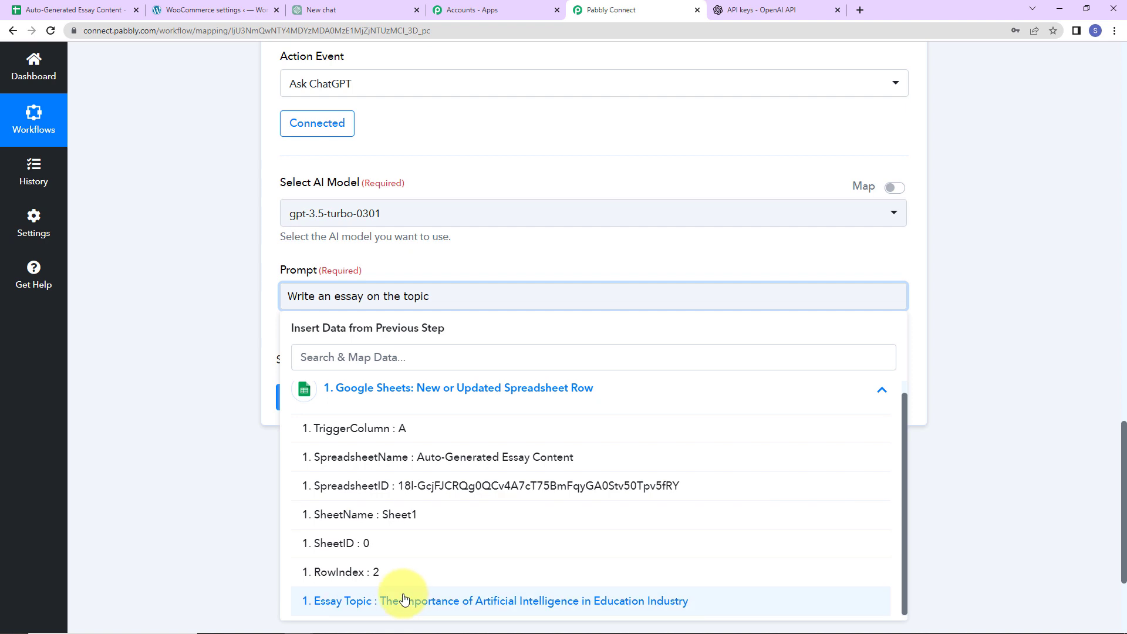
left_click(358, 602)
left_click(880, 482)
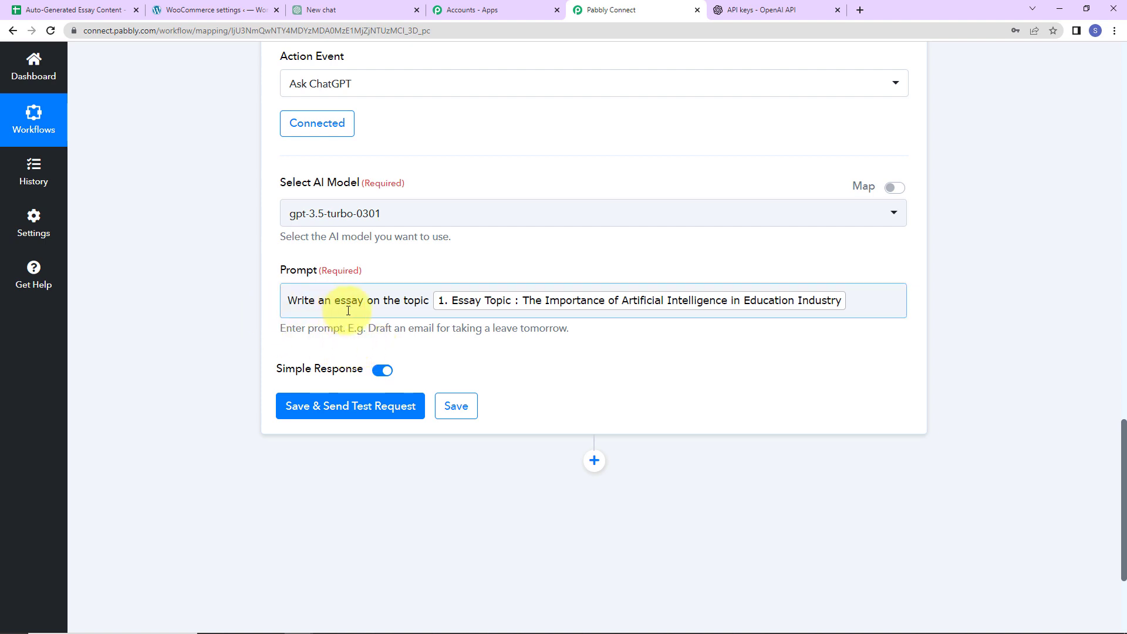
left_click(365, 303)
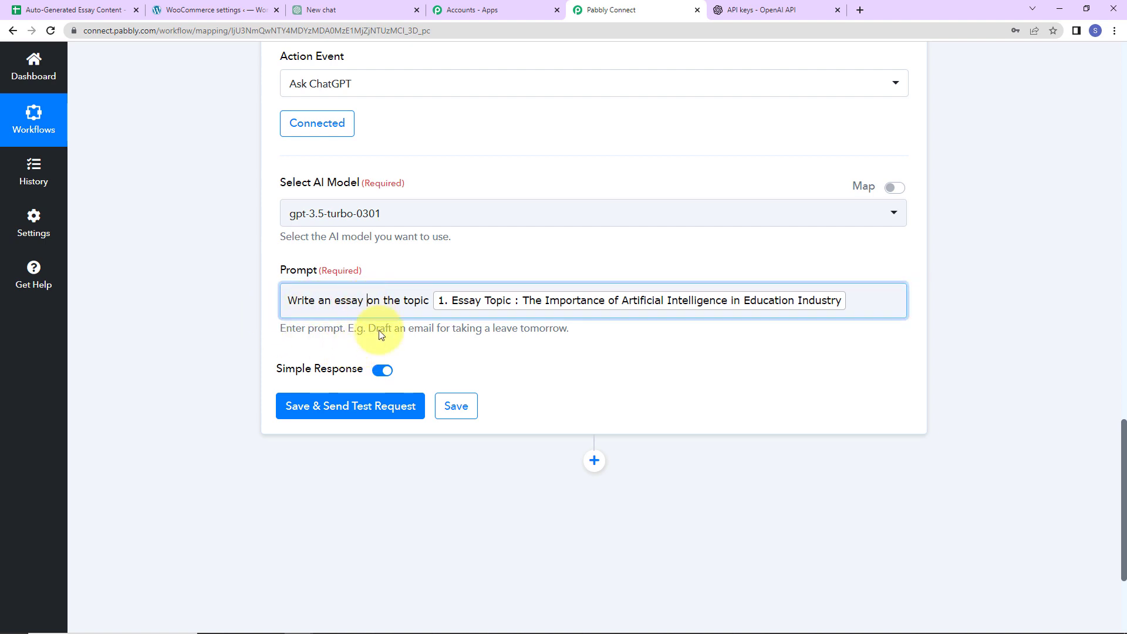
type("in 200 words")
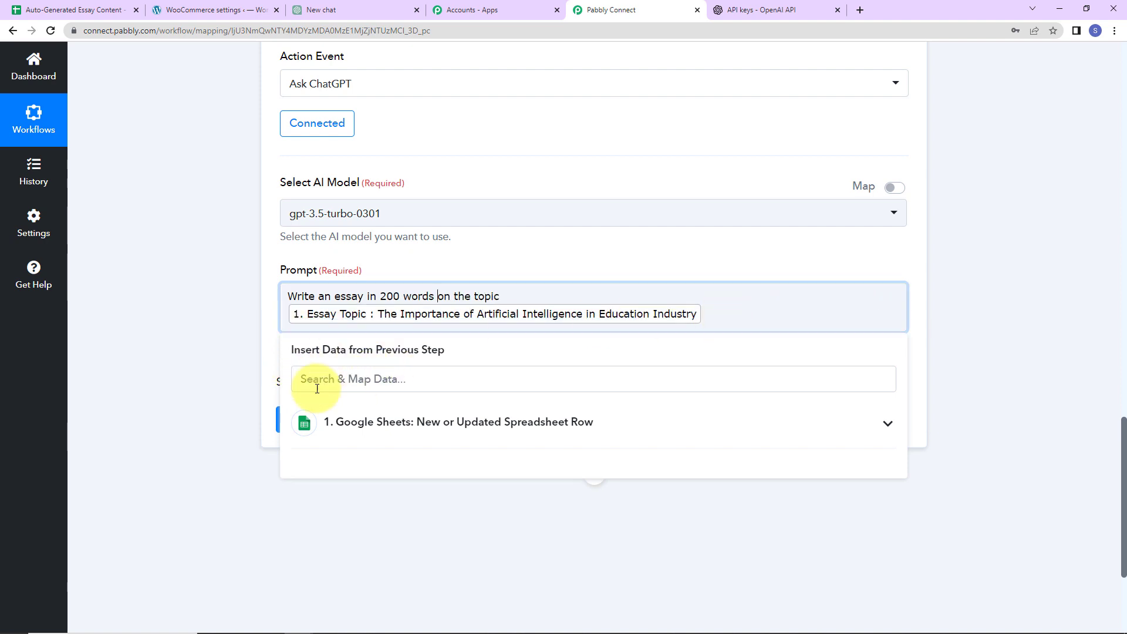
left_click(231, 357)
Send a ChatGPT test request and review the returned AI-in-education essay (285 tokens, finish reason 'stop')
left_click(307, 424)
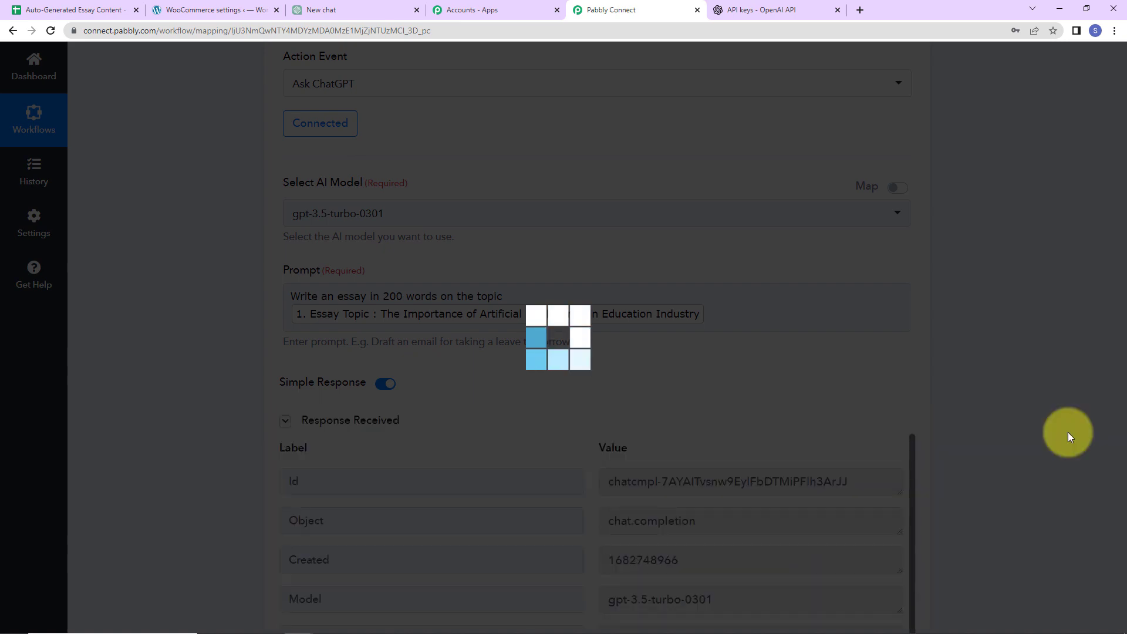
scroll(915, 382, "down", 5)
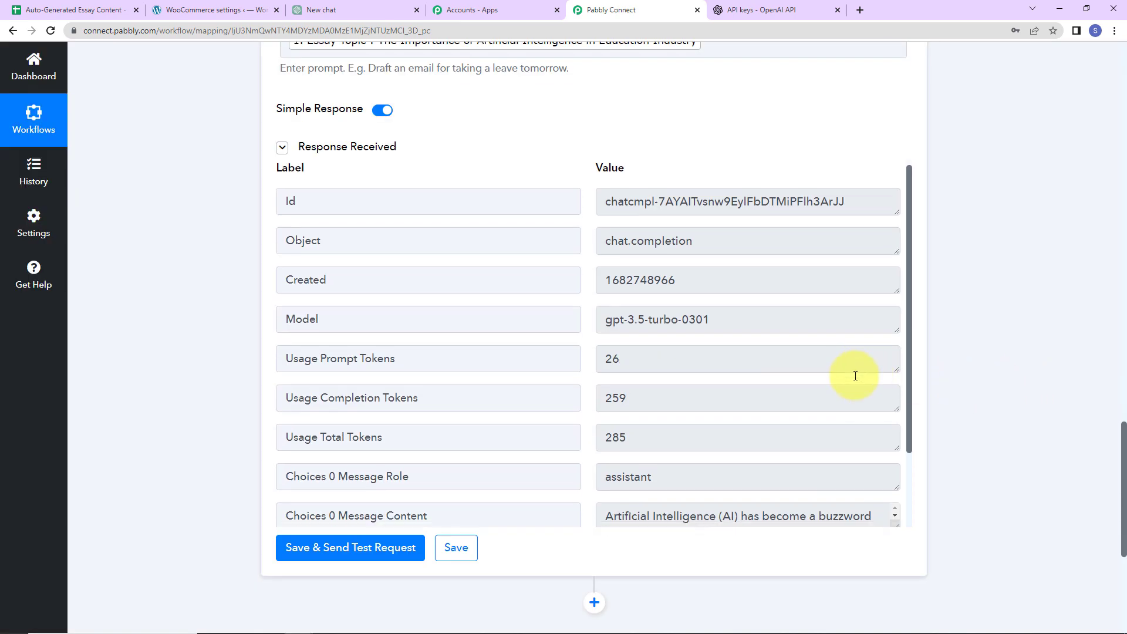
scroll(857, 375, "down", 3)
left_click_drag(899, 437, 918, 565)
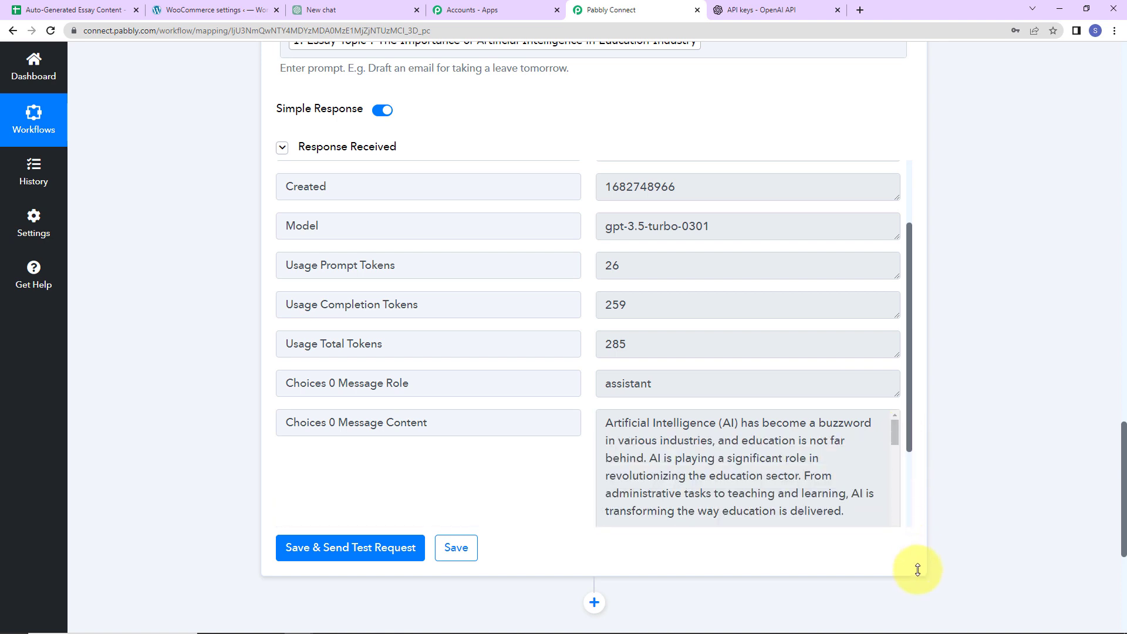
scroll(842, 472, "down", 3)
scroll(842, 472, "down", 8)
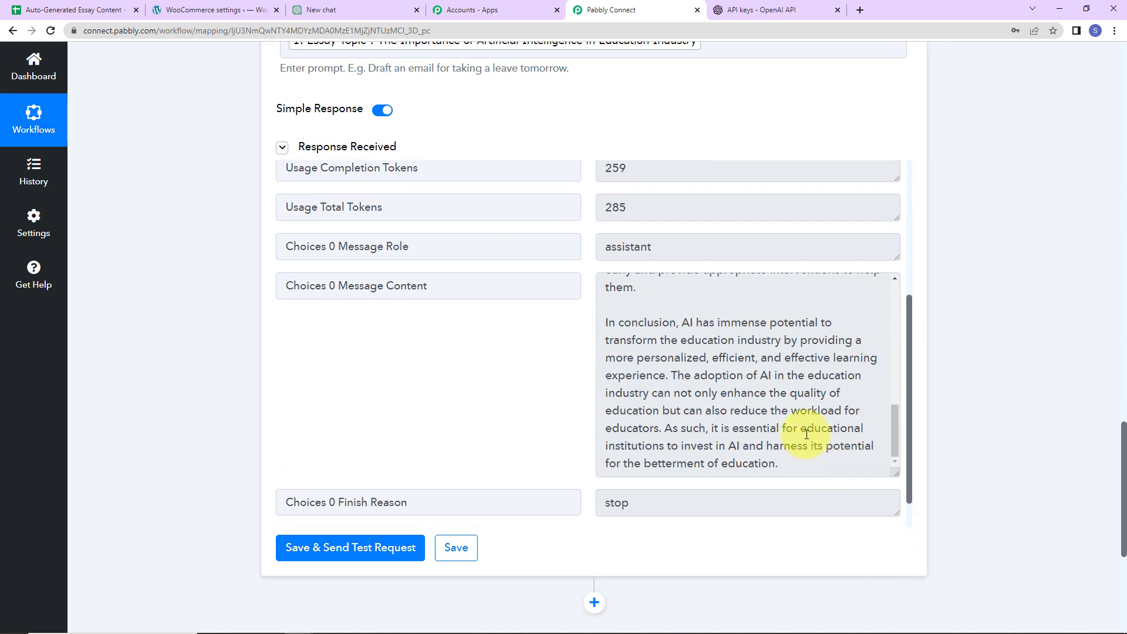
scroll(672, 440, "up", 3)
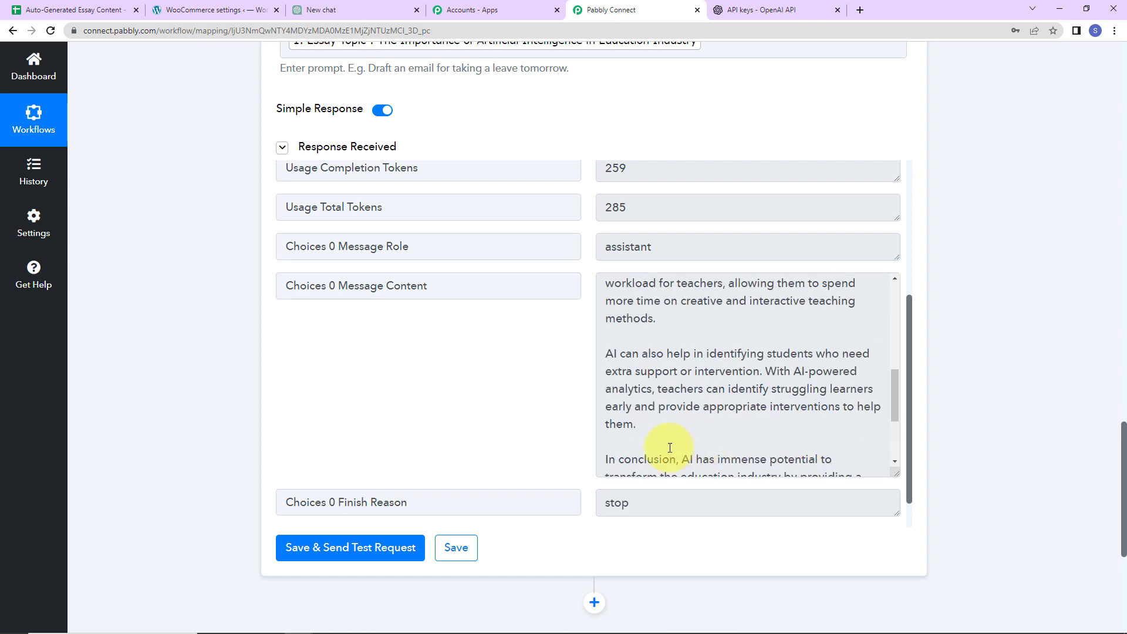
scroll(705, 446, "up", 8)
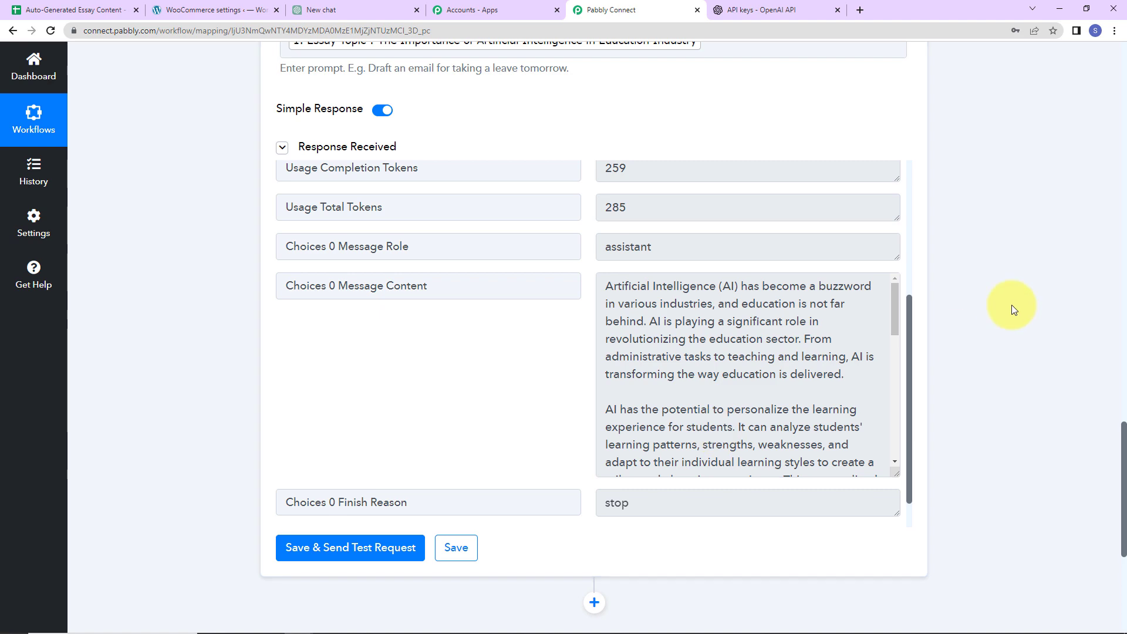
scroll(1012, 305, "down", 5)
scroll(1012, 308, "down", 1)
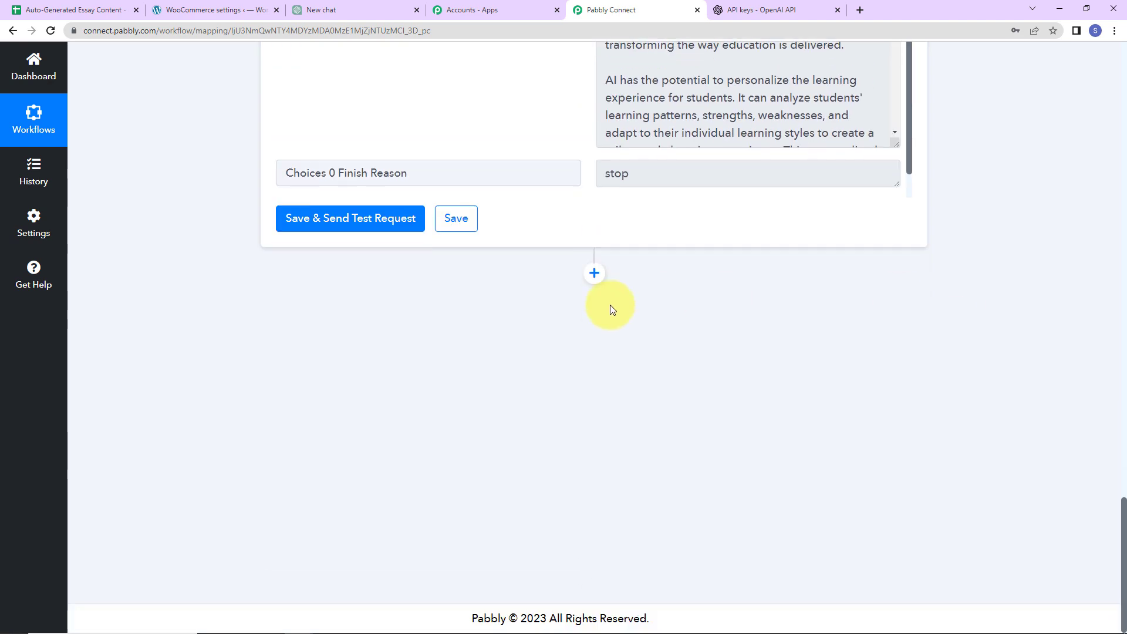
Add a WordPress action step with the Create a Post event after ChatGPT
left_click(597, 273)
left_click(377, 427)
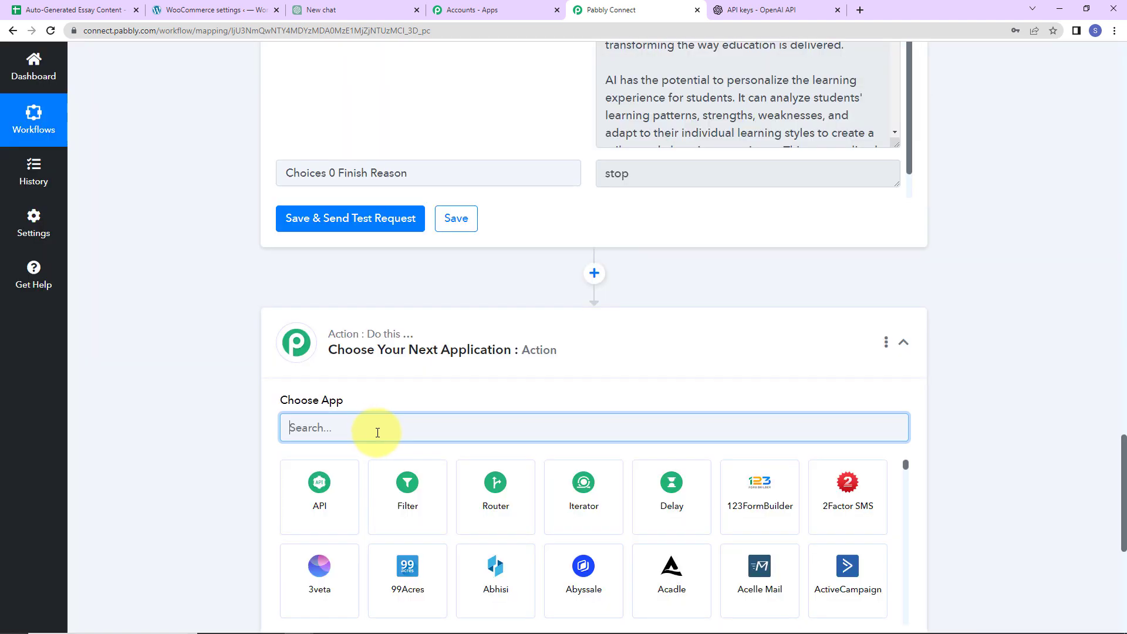
type("word")
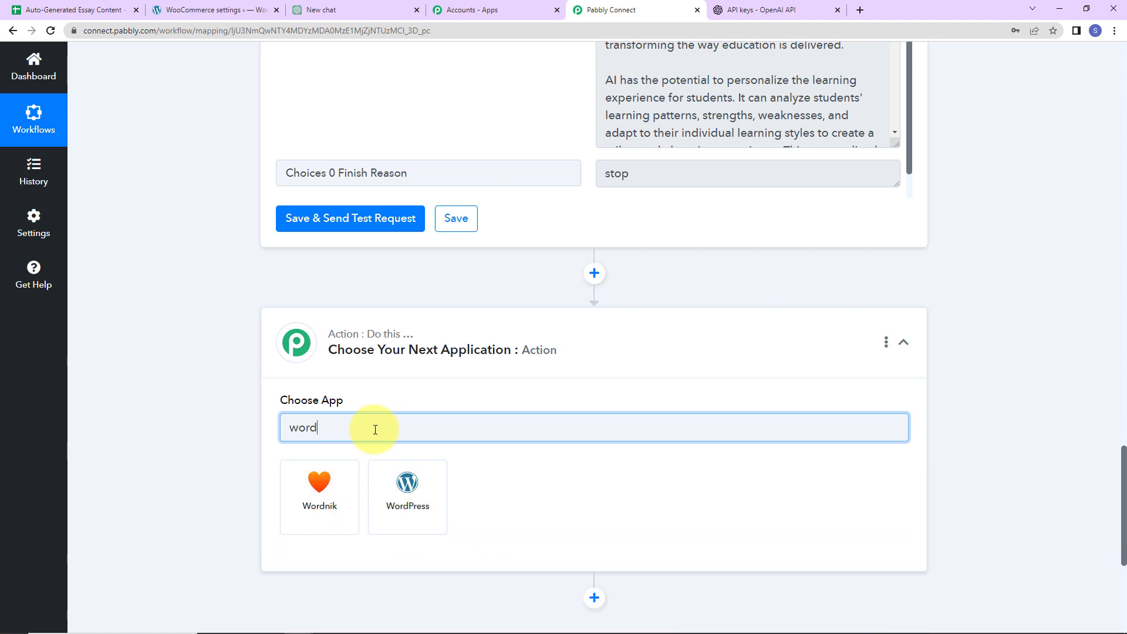
left_click(412, 496)
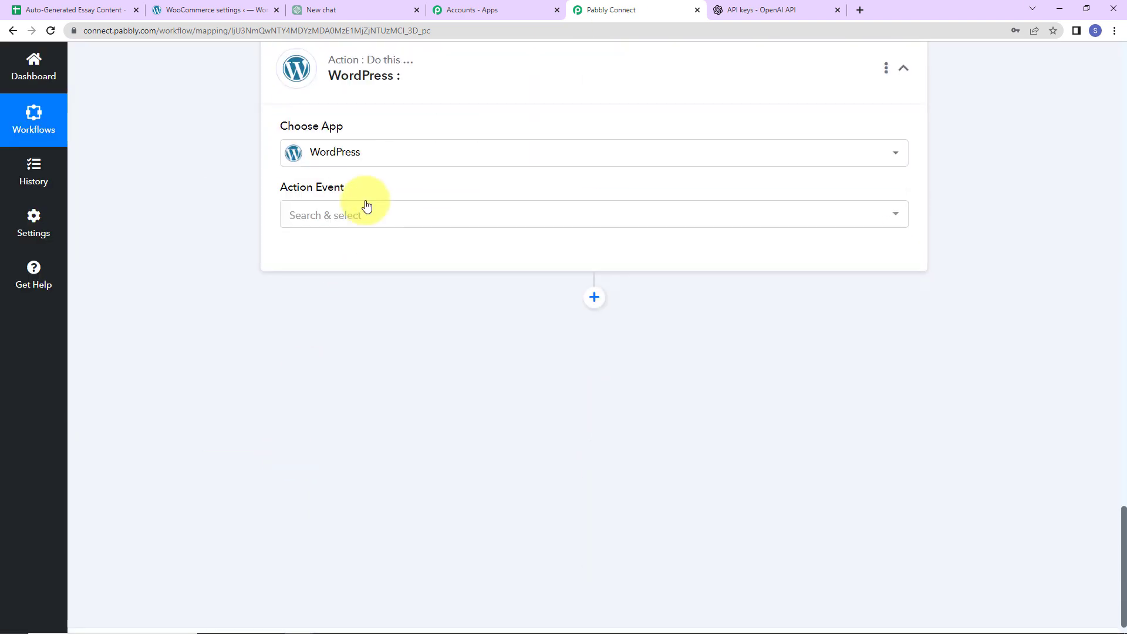
left_click(367, 205)
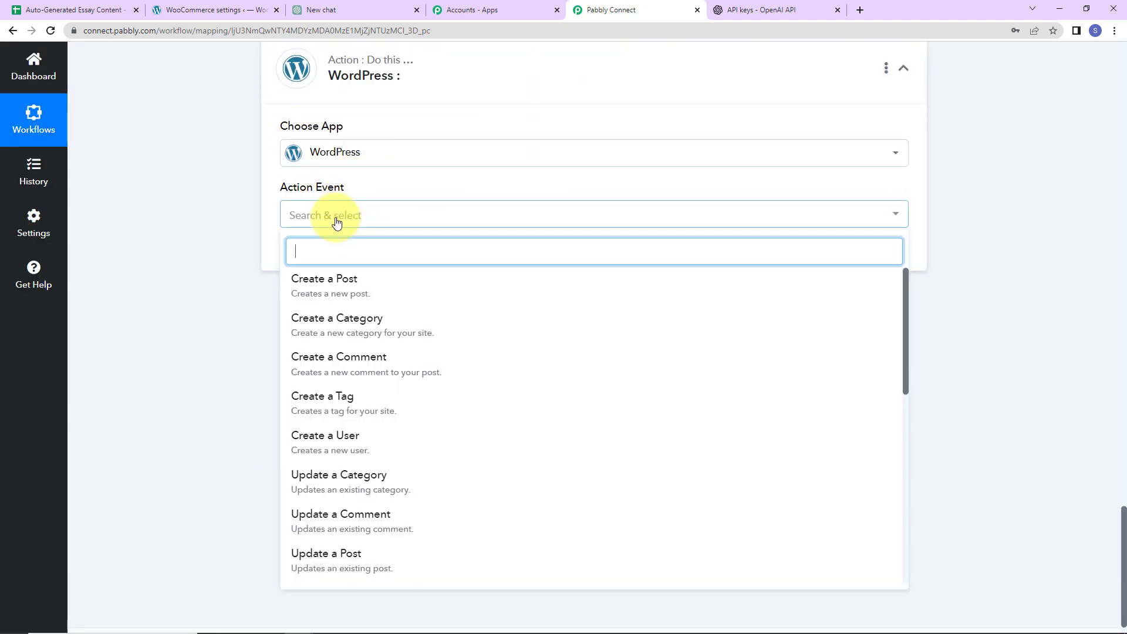
left_click(323, 280)
Start a new WordPress connection and enter the account username and password
left_click(304, 257)
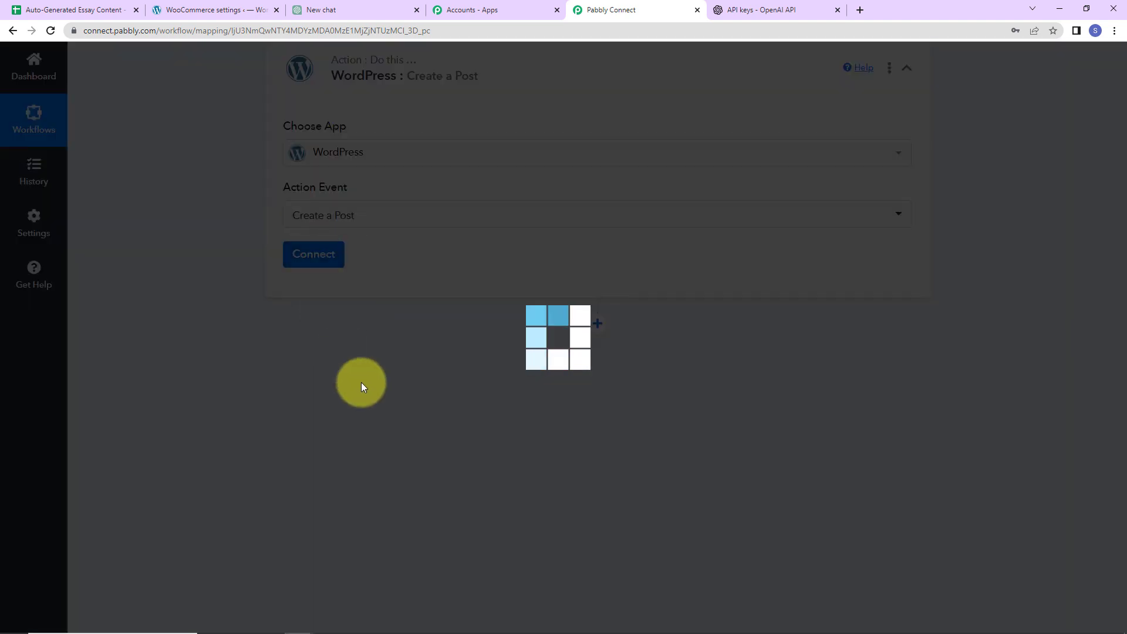
left_click_drag(550, 60, 721, 61)
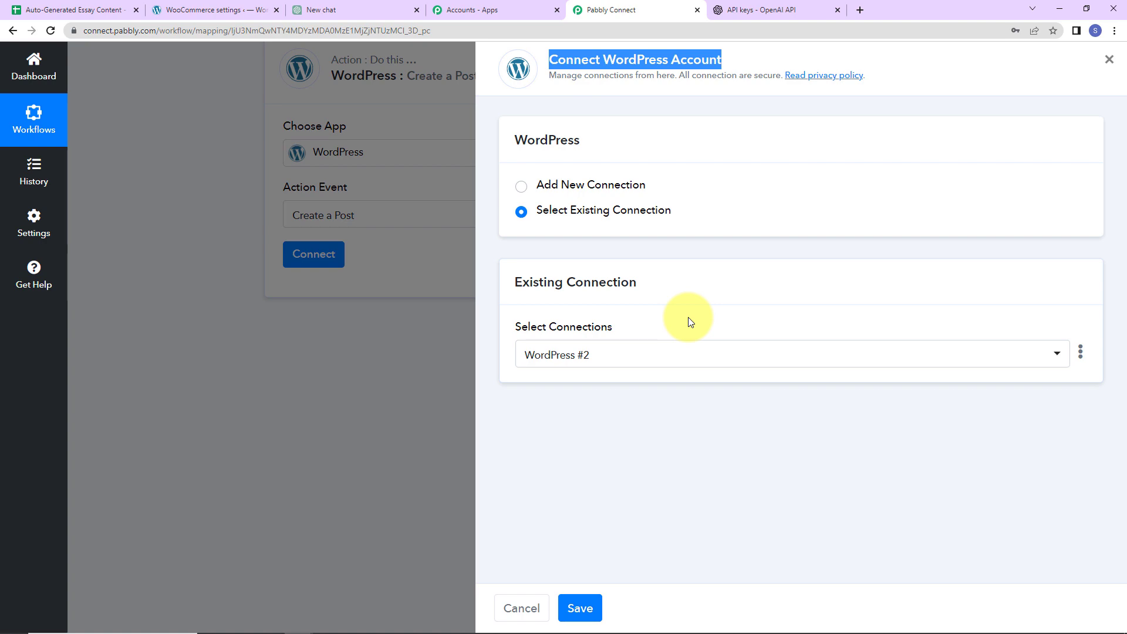
left_click(524, 186)
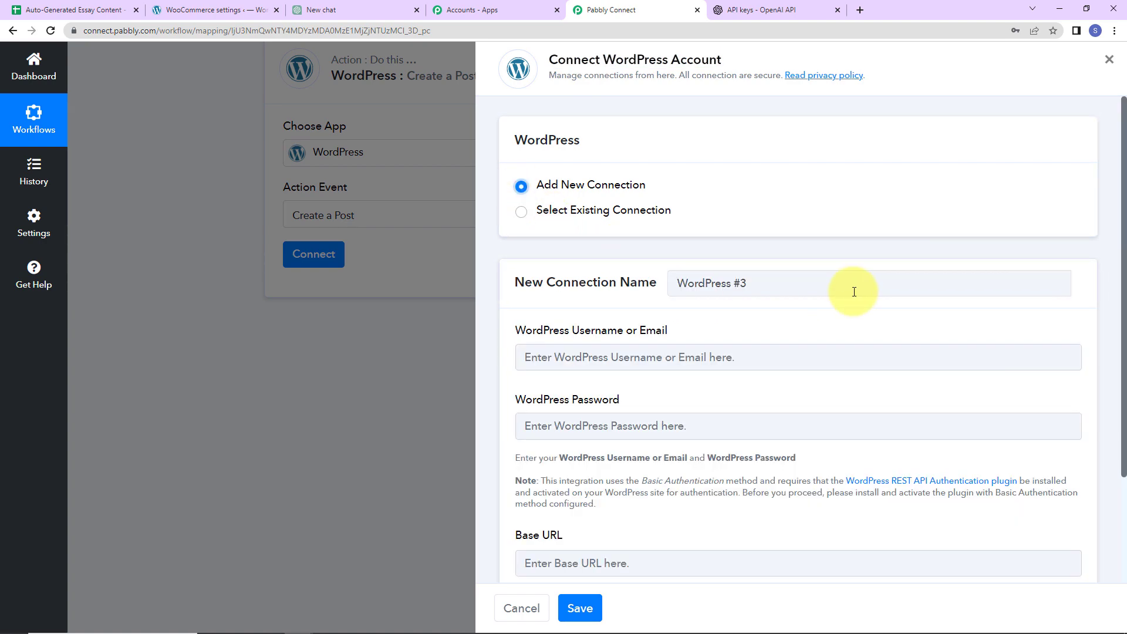
scroll(854, 292, "down", 2)
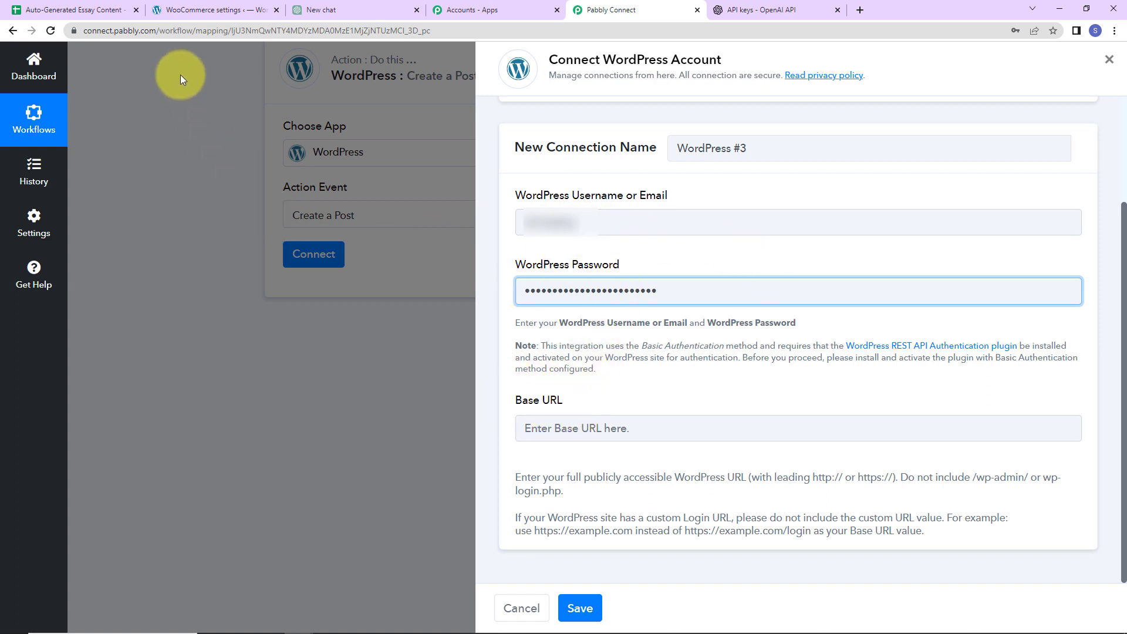
left_click(194, 11)
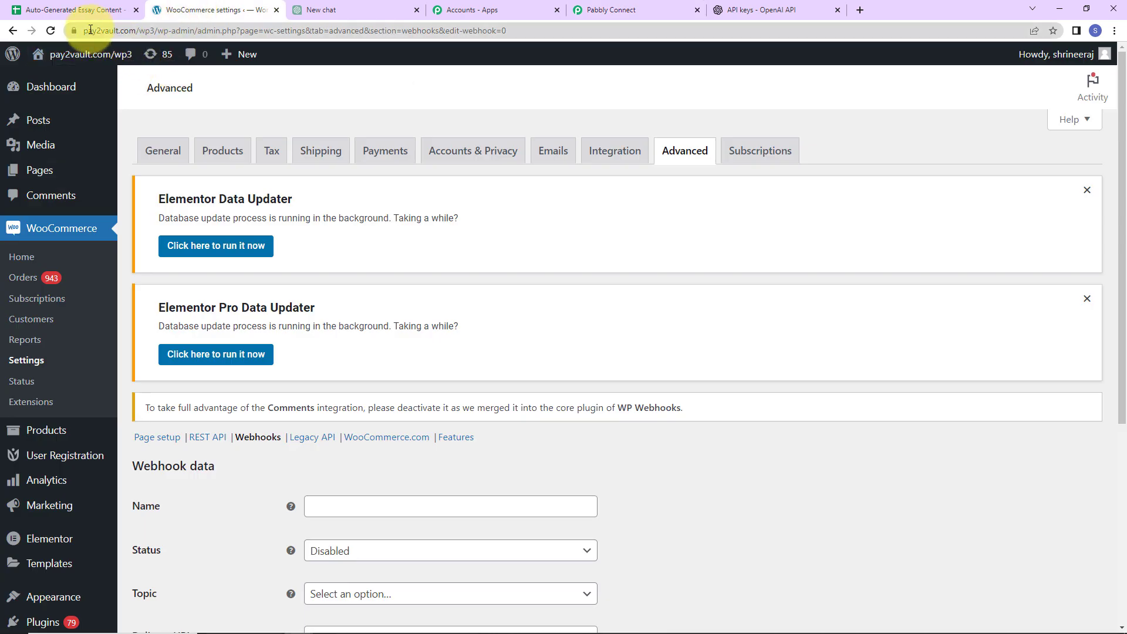
left_click_drag(86, 29, 179, 31)
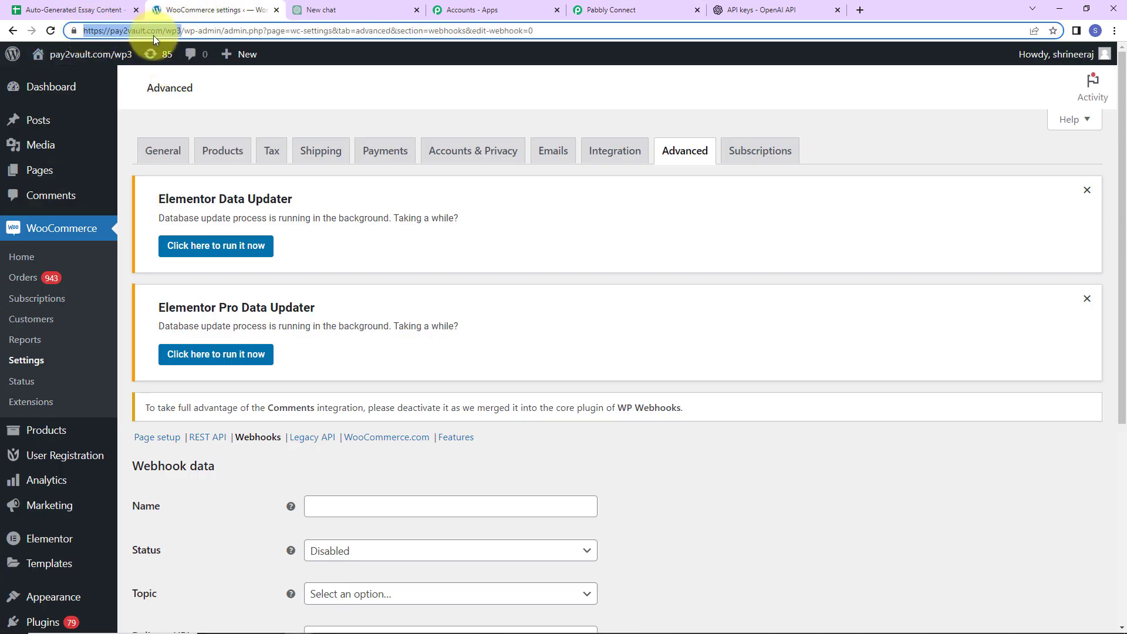
right_click(154, 27)
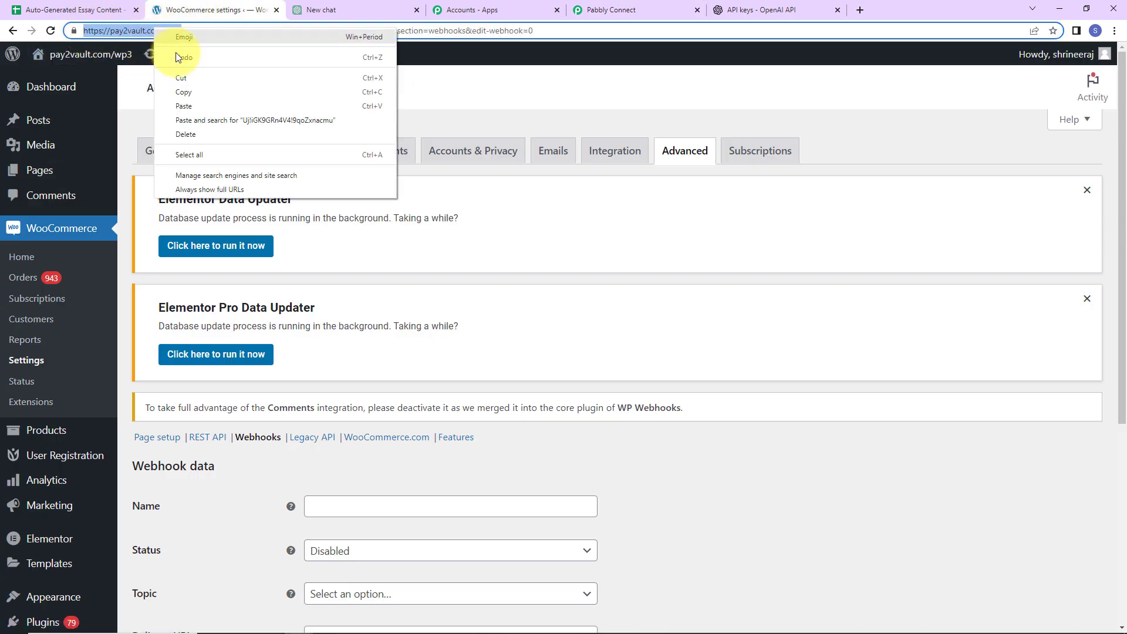
left_click(180, 94)
left_click(622, 7)
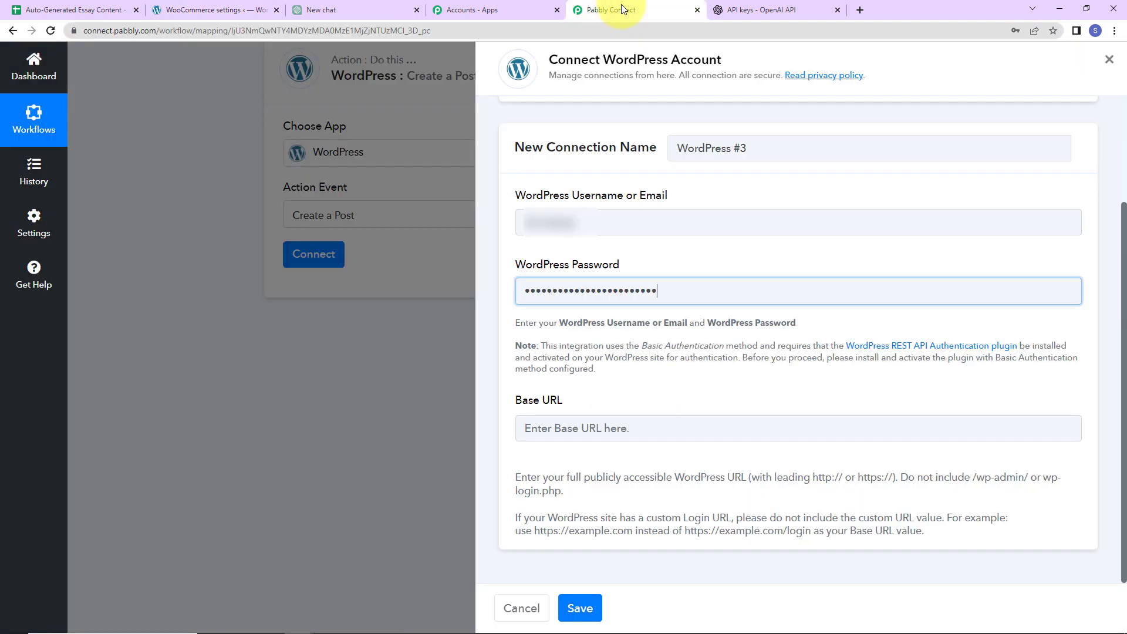
left_click(560, 418)
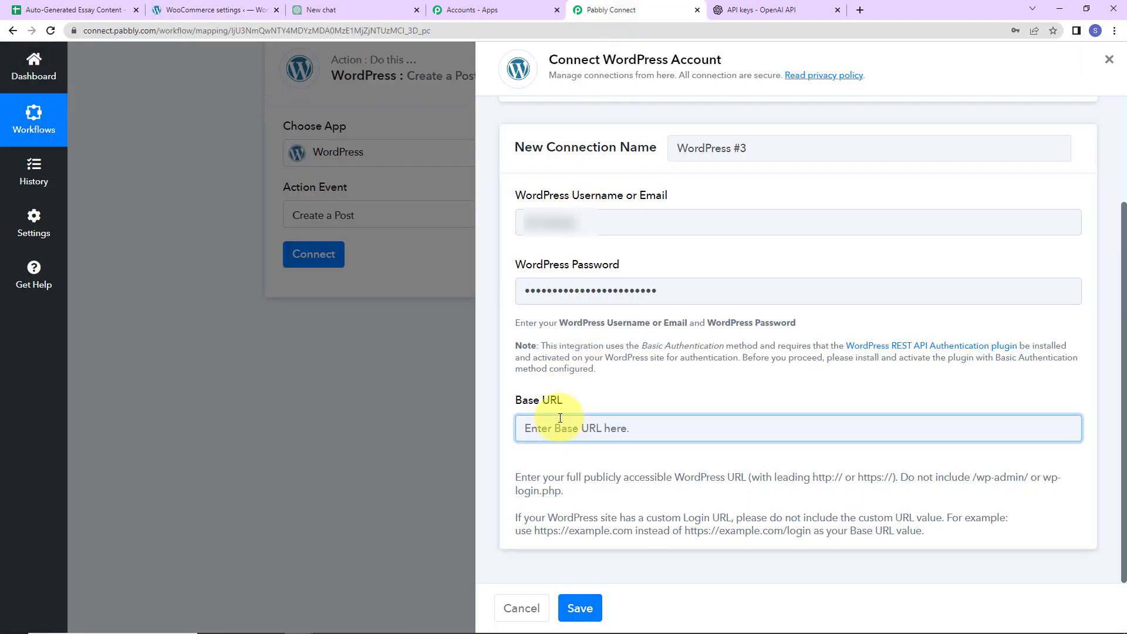
key("ctrl+v")
left_click(581, 608)
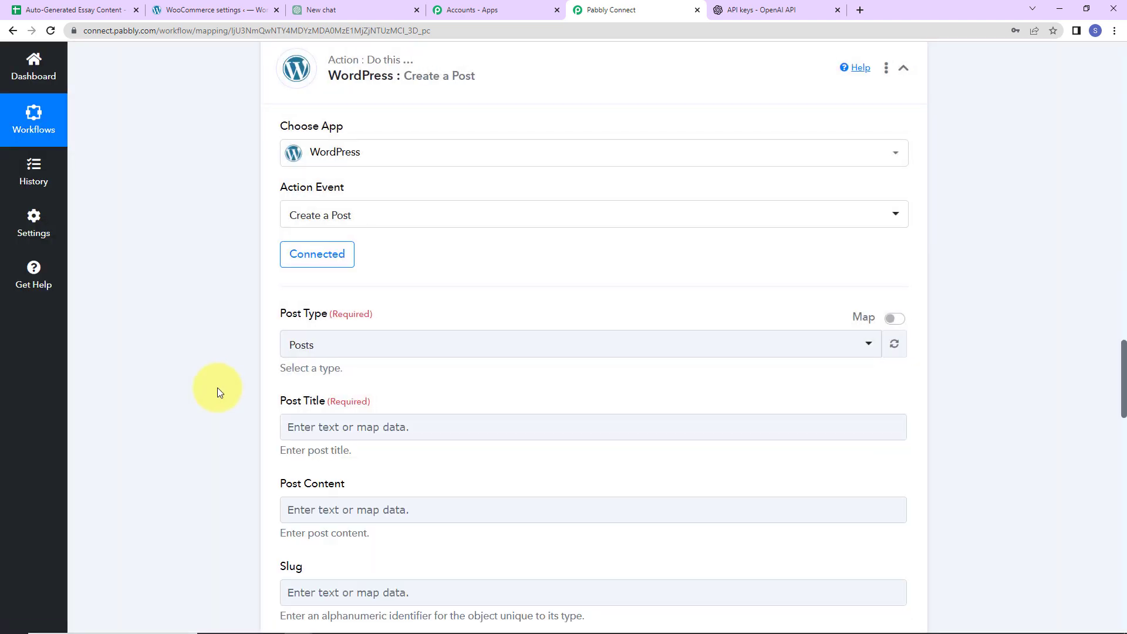
Keep Post Type as Posts and map the sheet's Essay Topic into Post Title
scroll(544, 361, "down", 2)
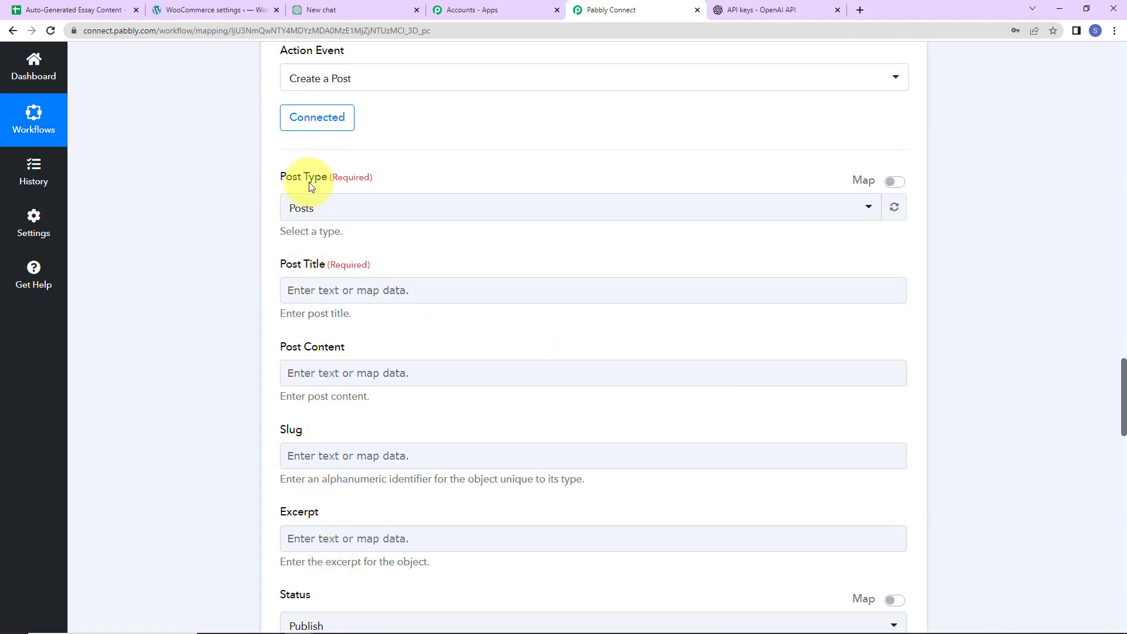
left_click(329, 213)
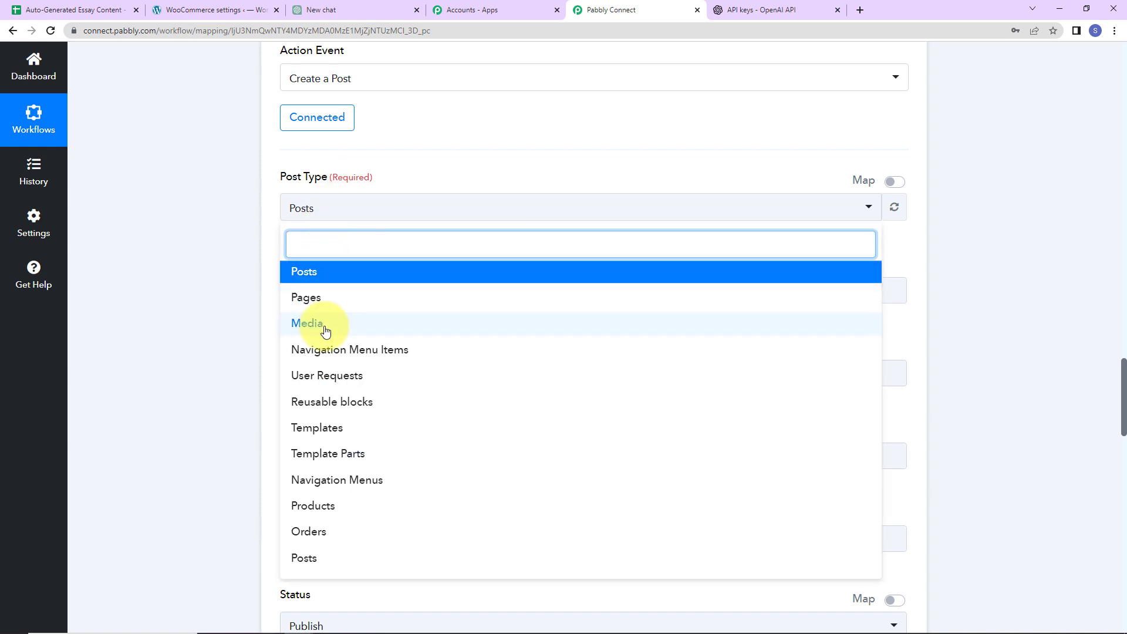
left_click(318, 273)
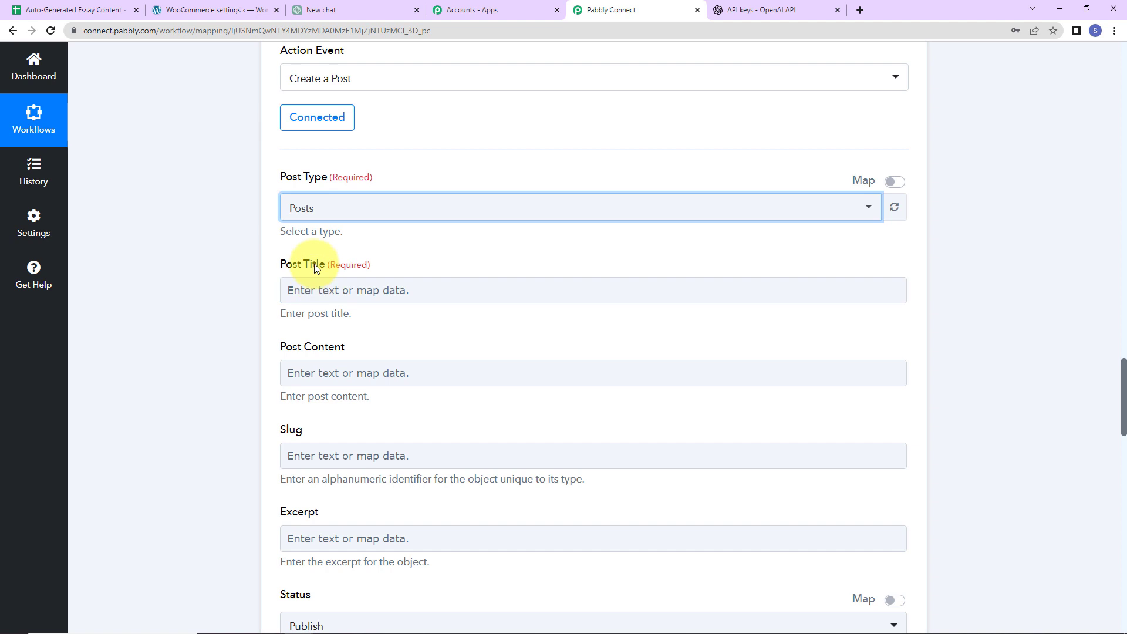
left_click(326, 292)
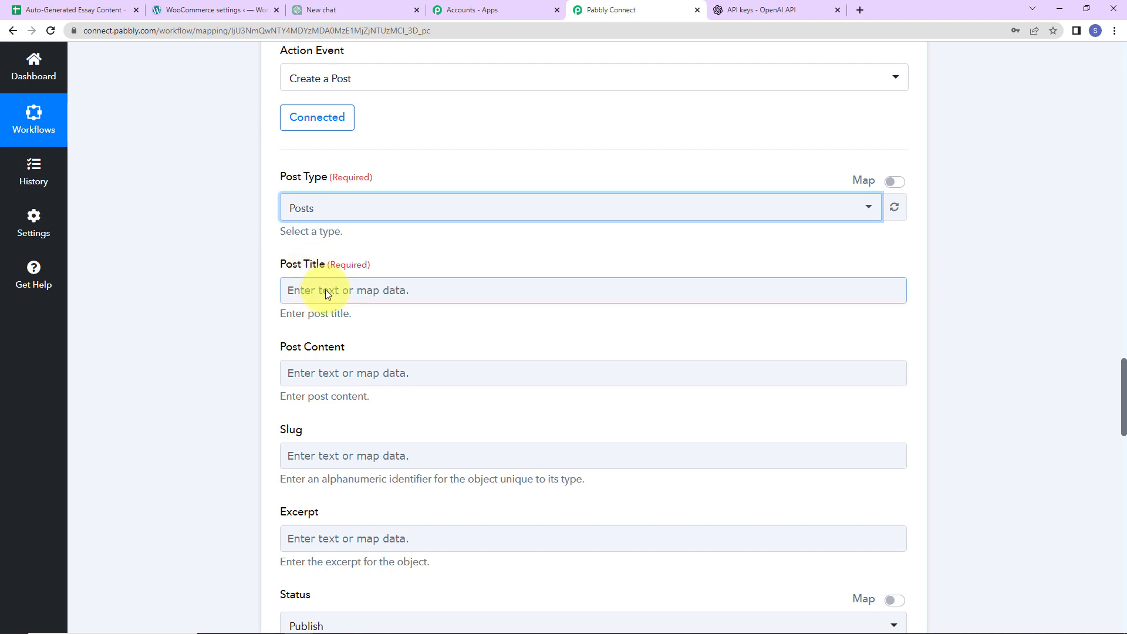
left_click(325, 290)
left_click(338, 404)
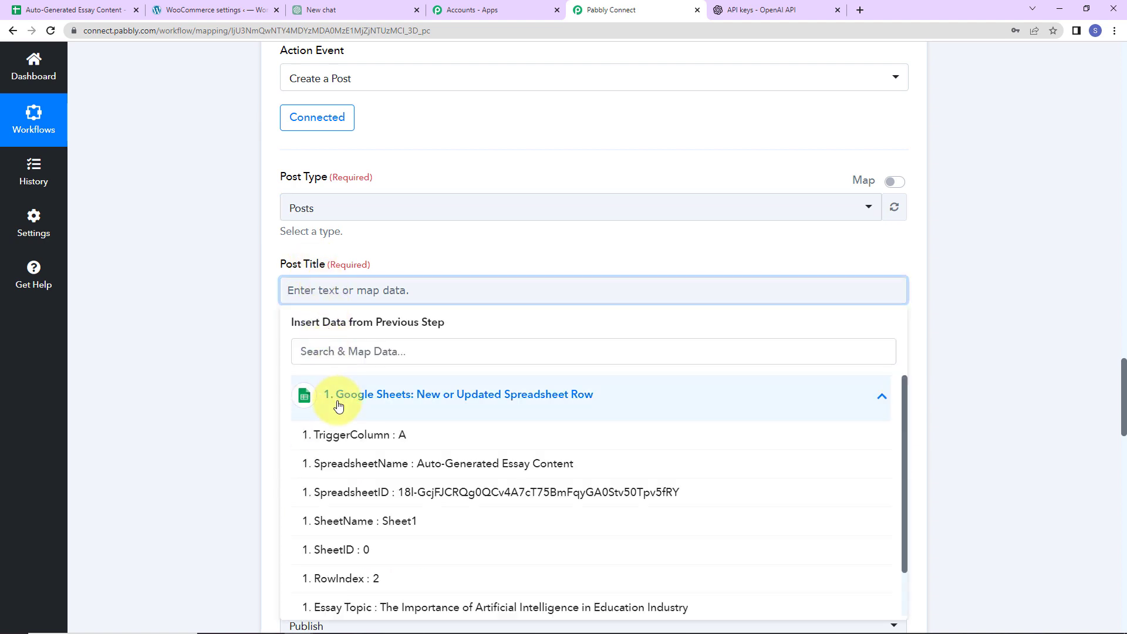
scroll(440, 470, "down", 3)
left_click(341, 552)
left_click(210, 357)
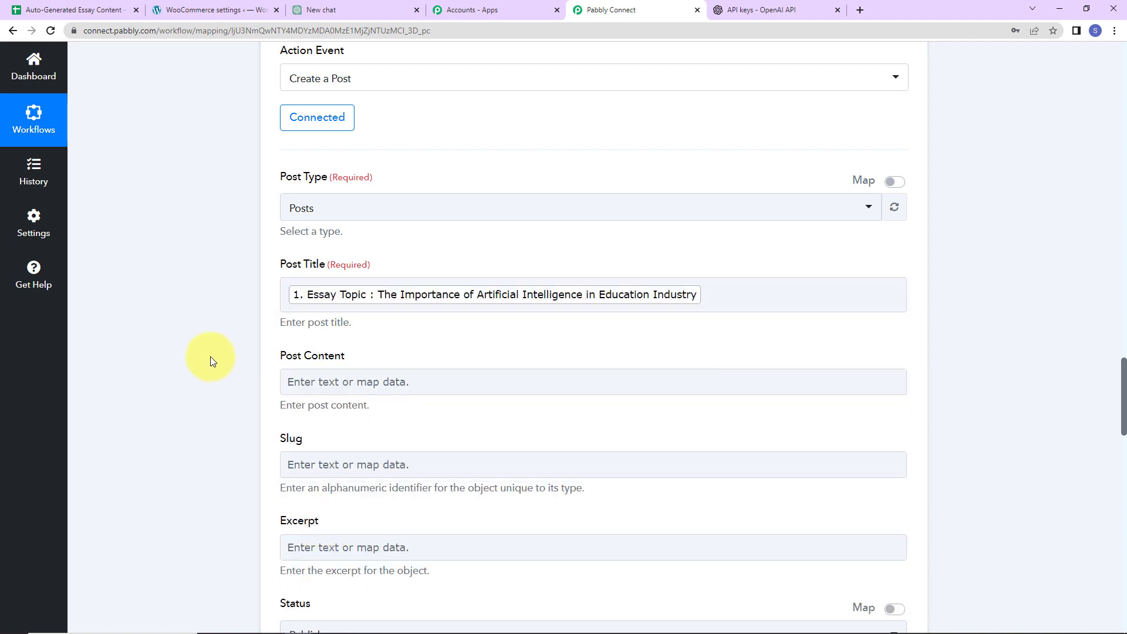
Map ChatGPT's Choices 0 Message Content into Post Content
scroll(210, 357, "down", 2)
left_click(314, 244)
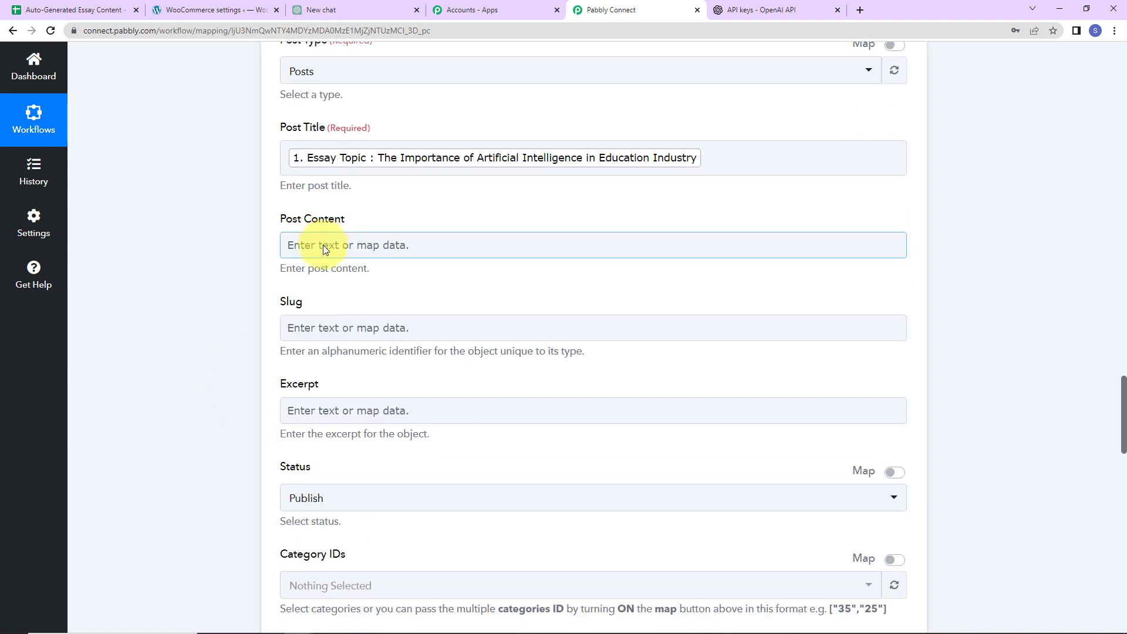
left_click(323, 245)
left_click(306, 405)
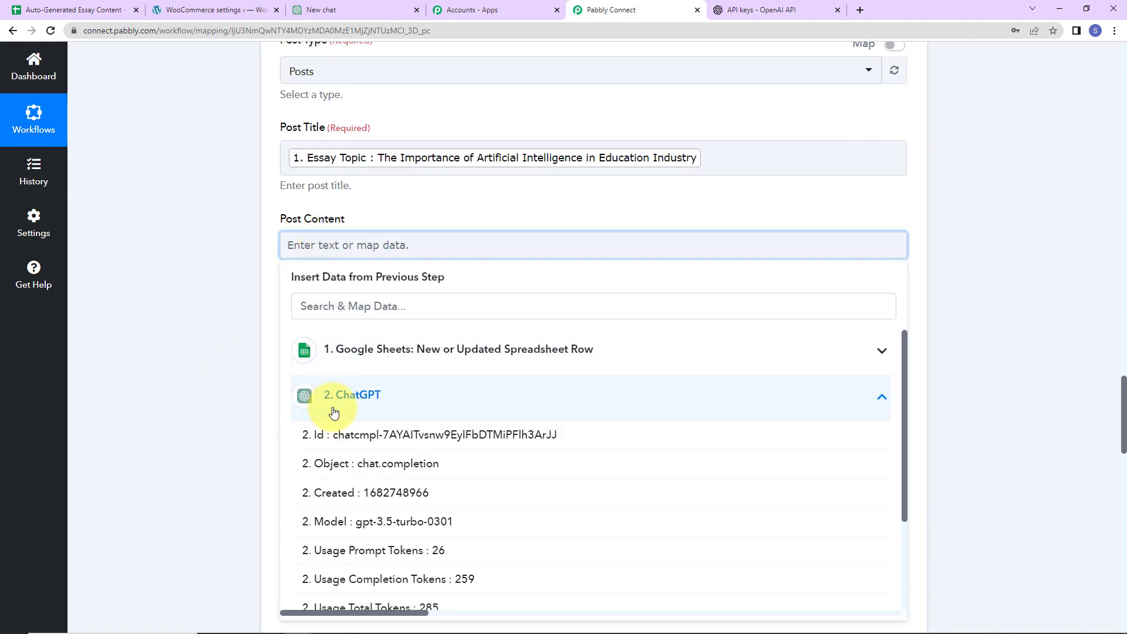
scroll(573, 556, "down", 2)
scroll(573, 556, "down", 1)
left_click(293, 535)
left_click(182, 342)
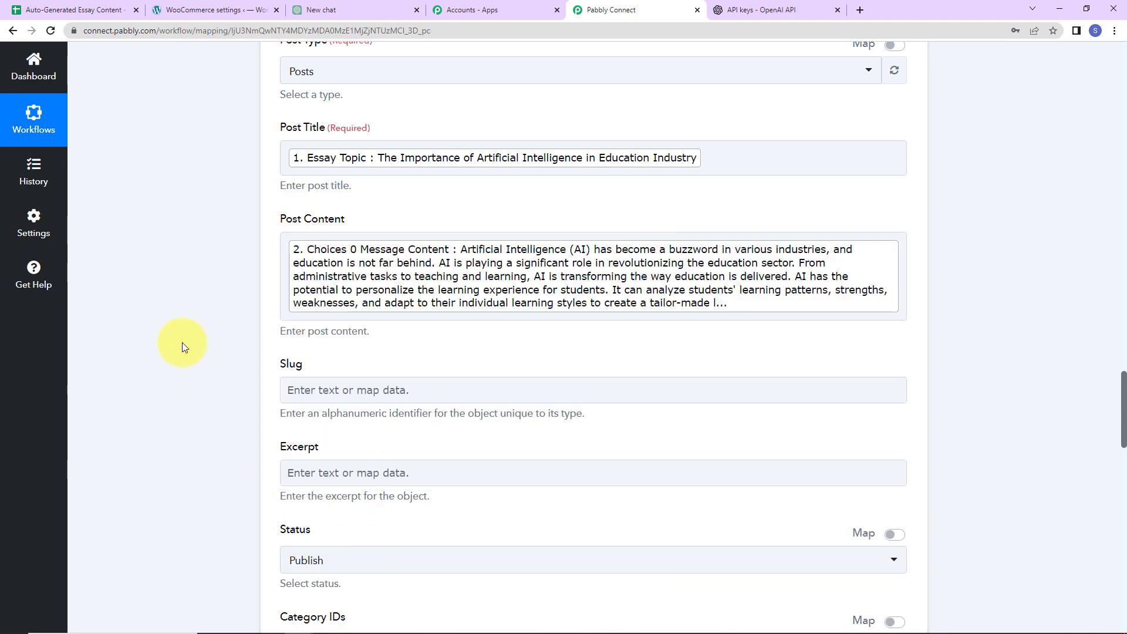
scroll(182, 342, "down", 2)
left_click(290, 324)
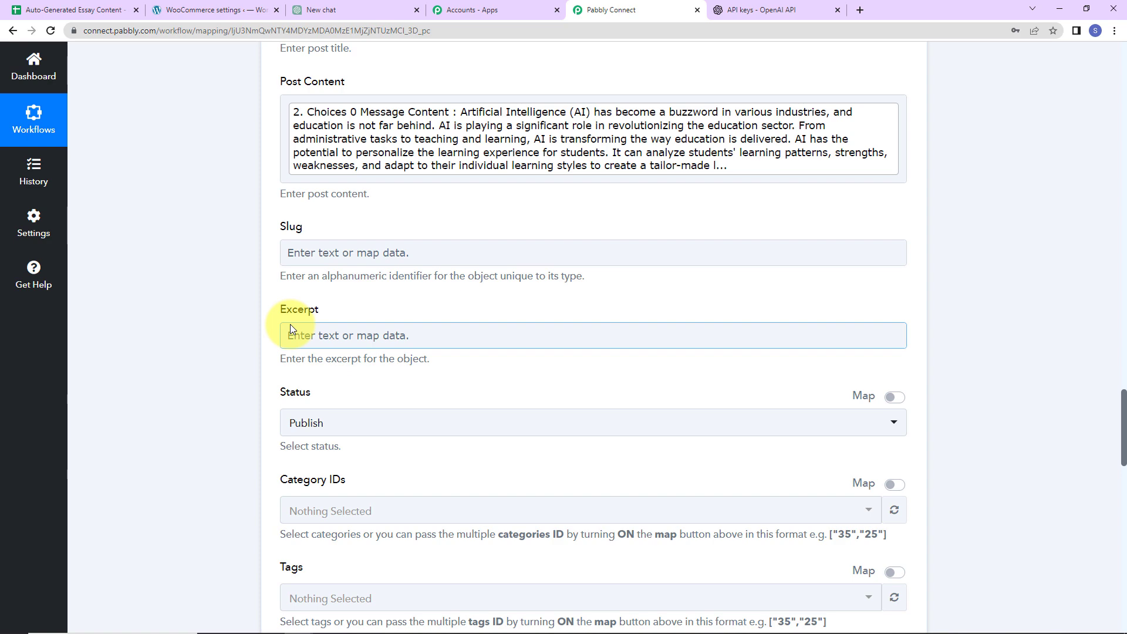
Keep Status as Publish and switch Featured Media ID to mapped, deleting 59709
scroll(364, 338, "down", 2)
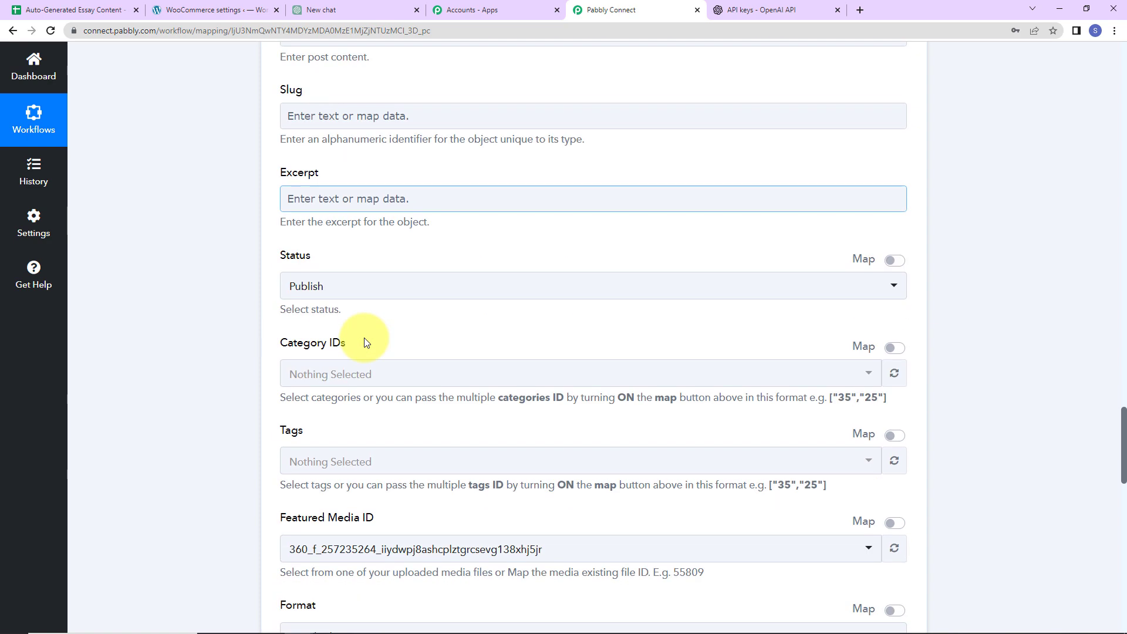
left_click(335, 297)
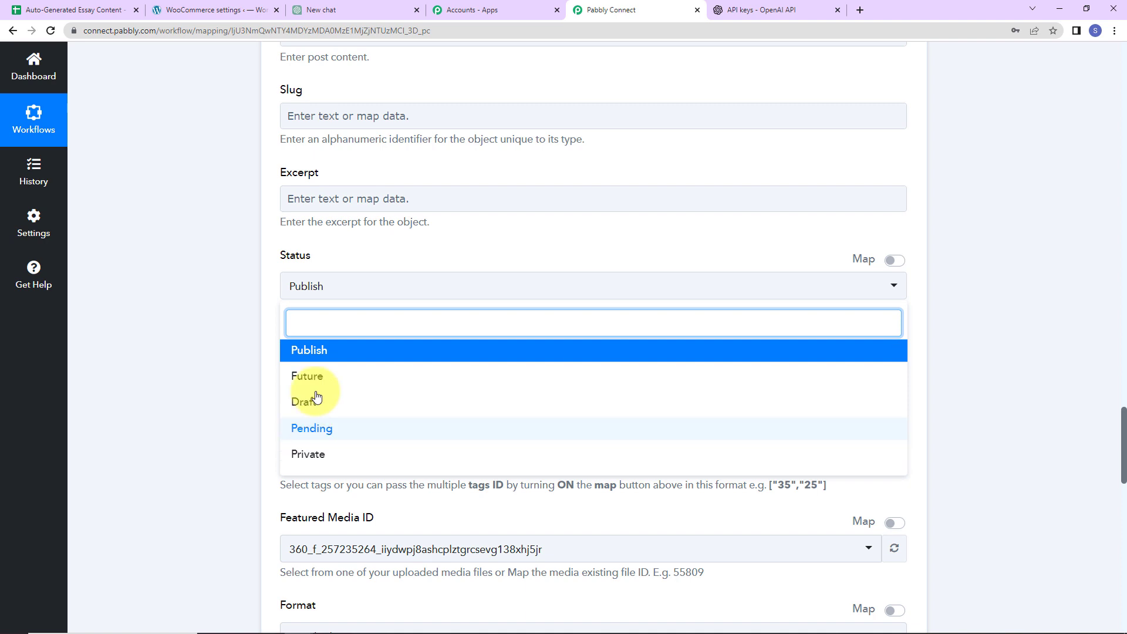
left_click(326, 353)
scroll(232, 337, "down", 1)
scroll(228, 330, "down", 1)
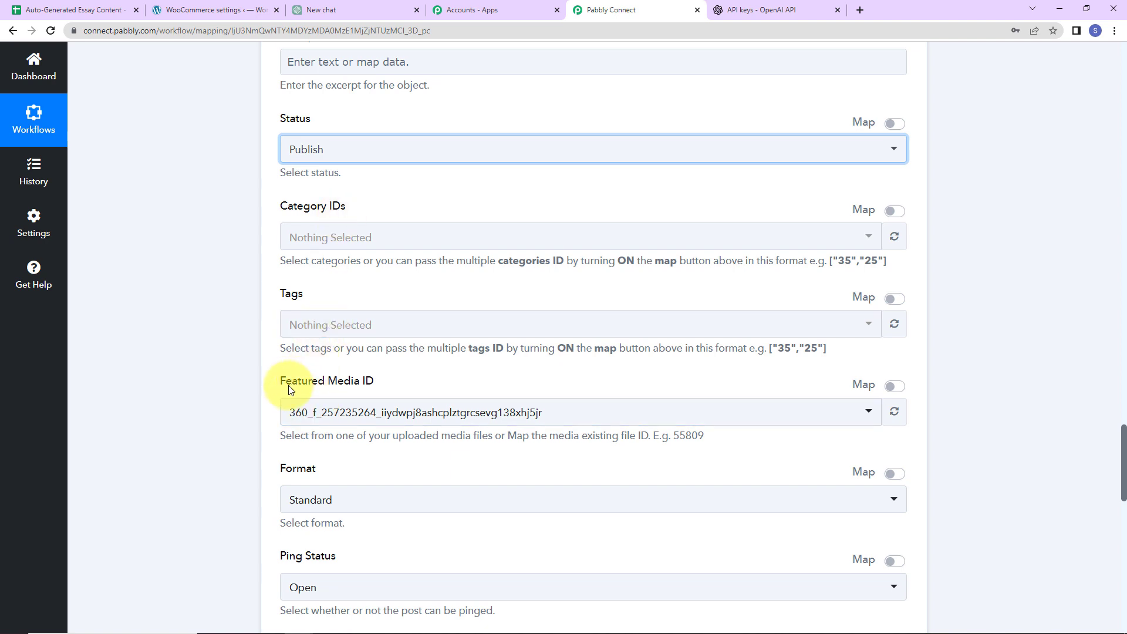
left_click(891, 391)
double_click(360, 405)
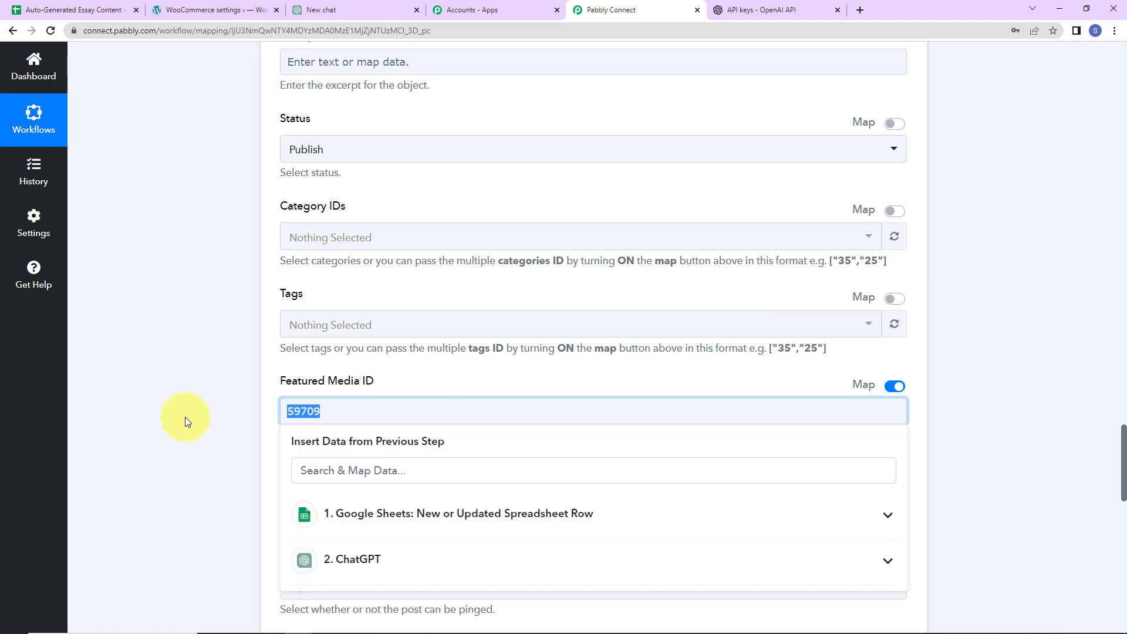
key("BackSpace")
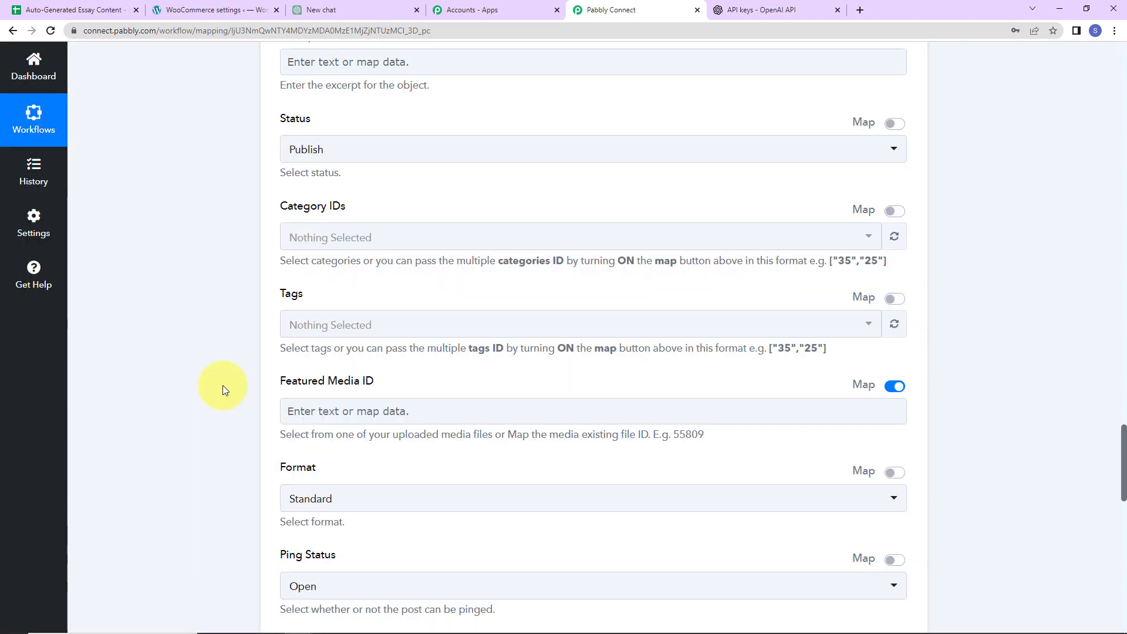
Keep Format Standard, Ping Status Open and Sticky set to False
scroll(223, 385, "down", 5)
left_click(345, 230)
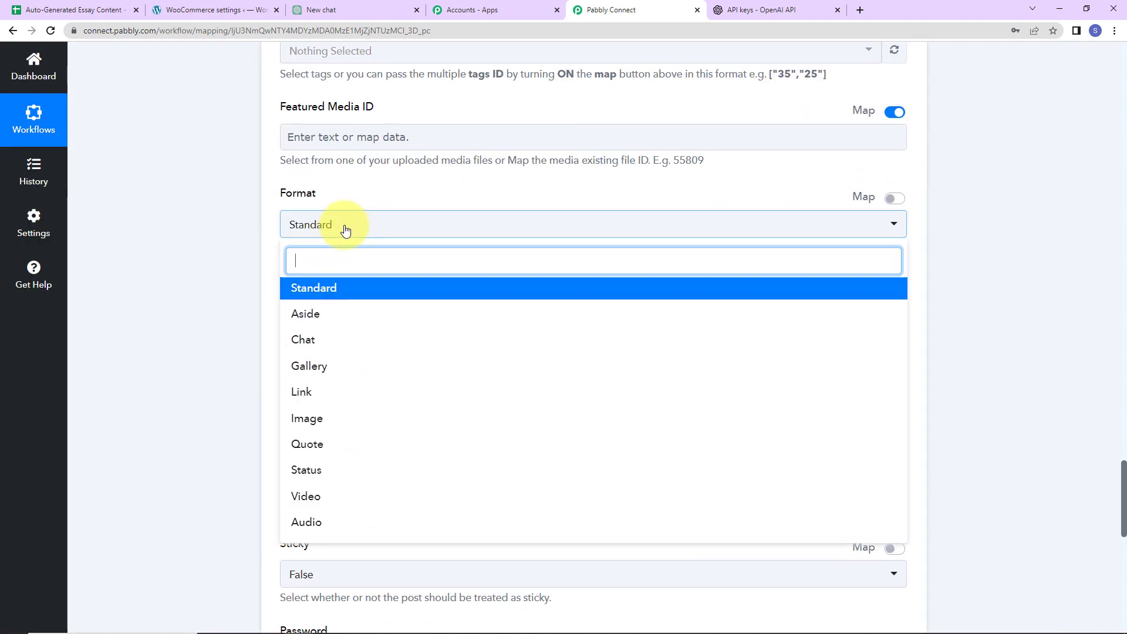
left_click(302, 287)
scroll(249, 322, "down", 2)
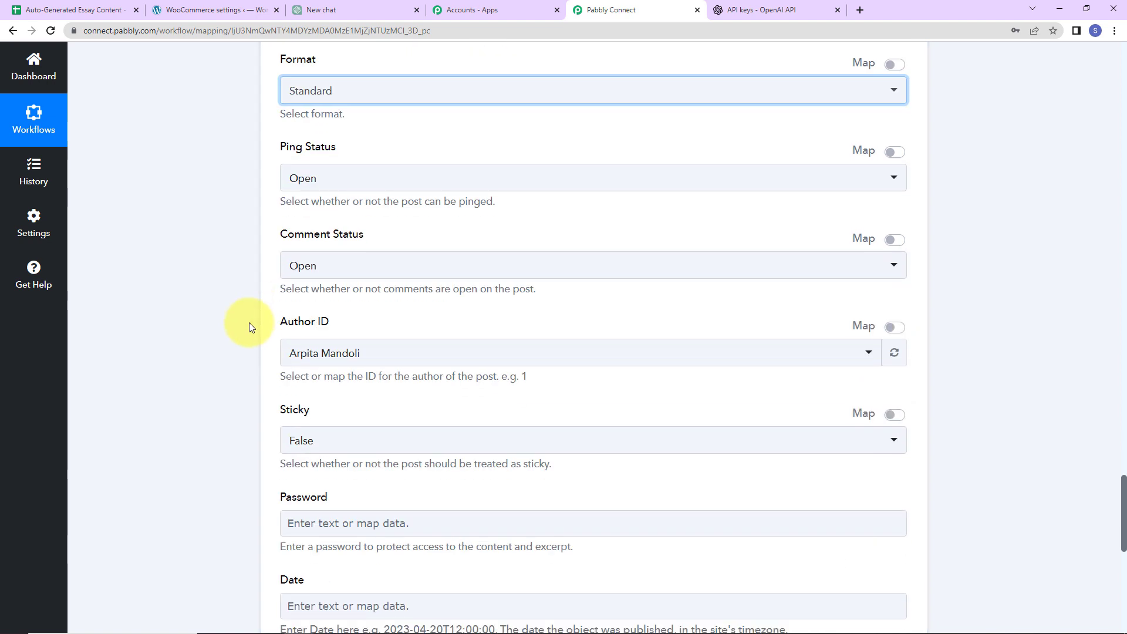
left_click(337, 178)
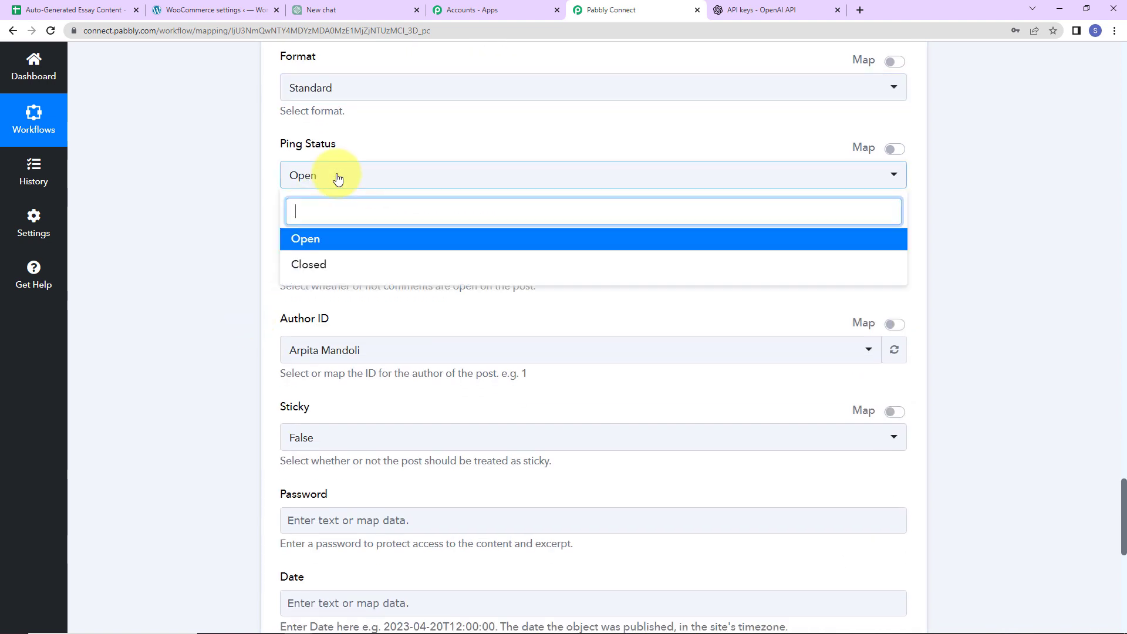
left_click(337, 179)
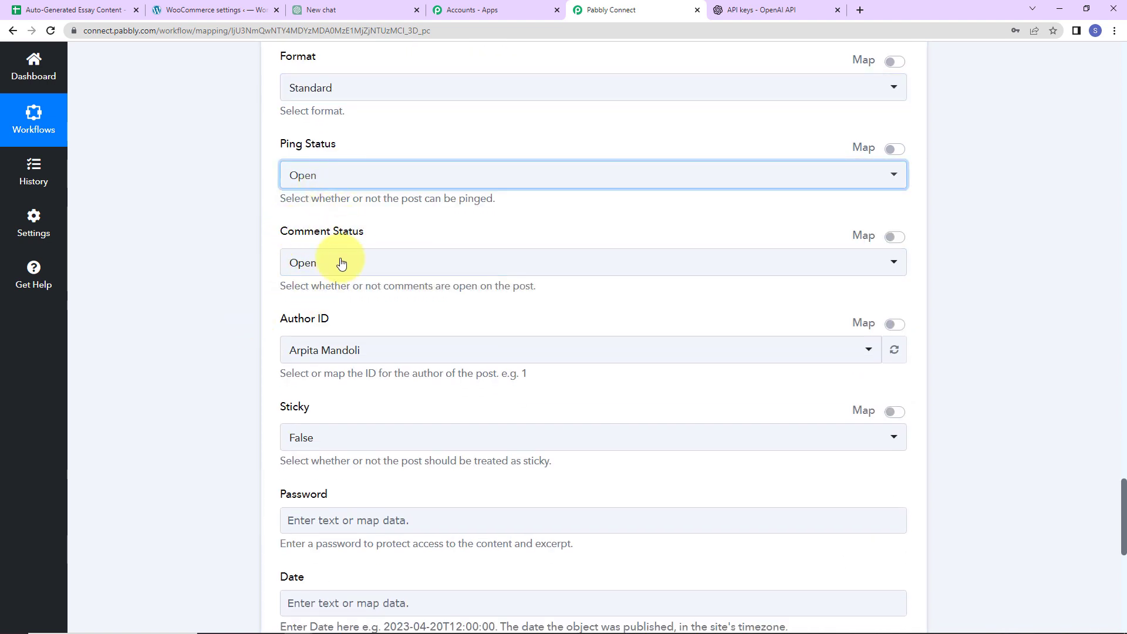
left_click(292, 341)
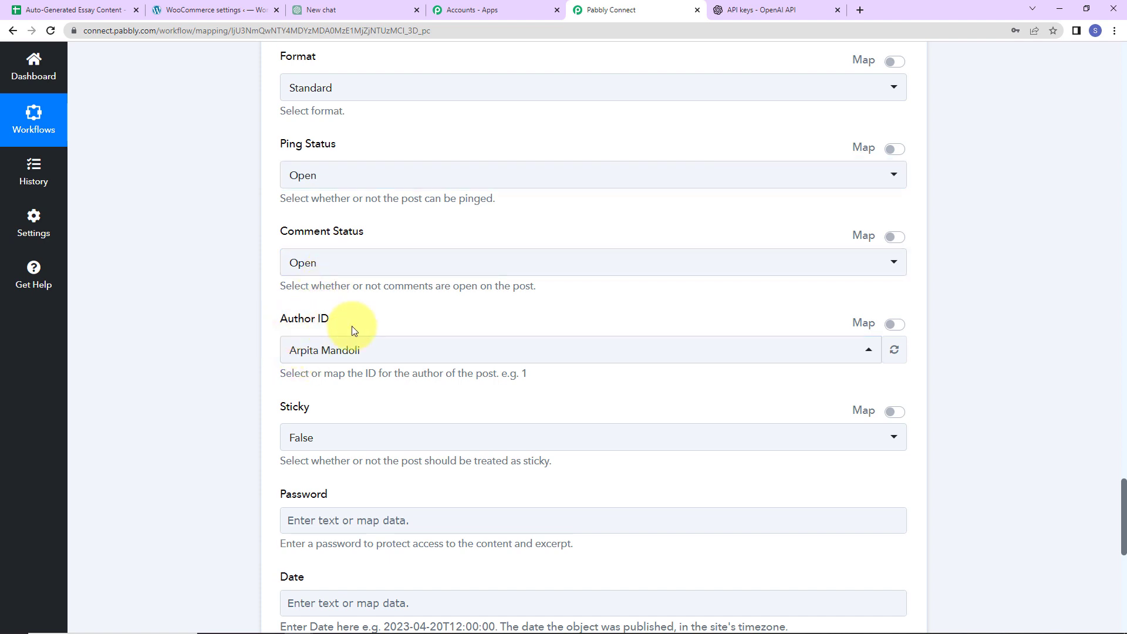
scroll(505, 360, "down", 5)
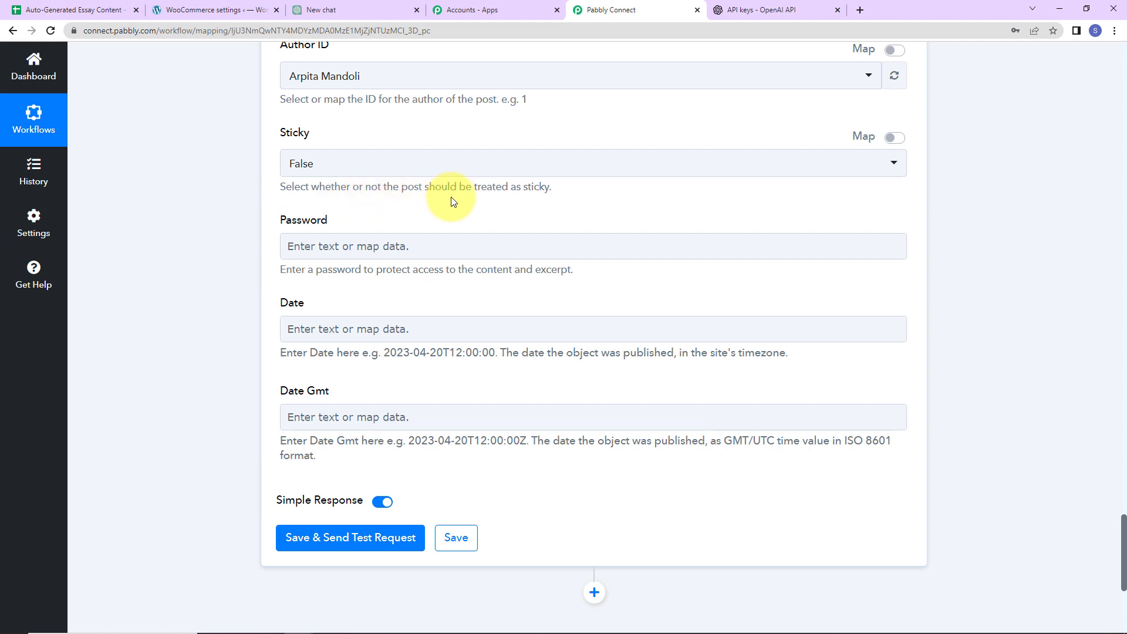
left_click(317, 164)
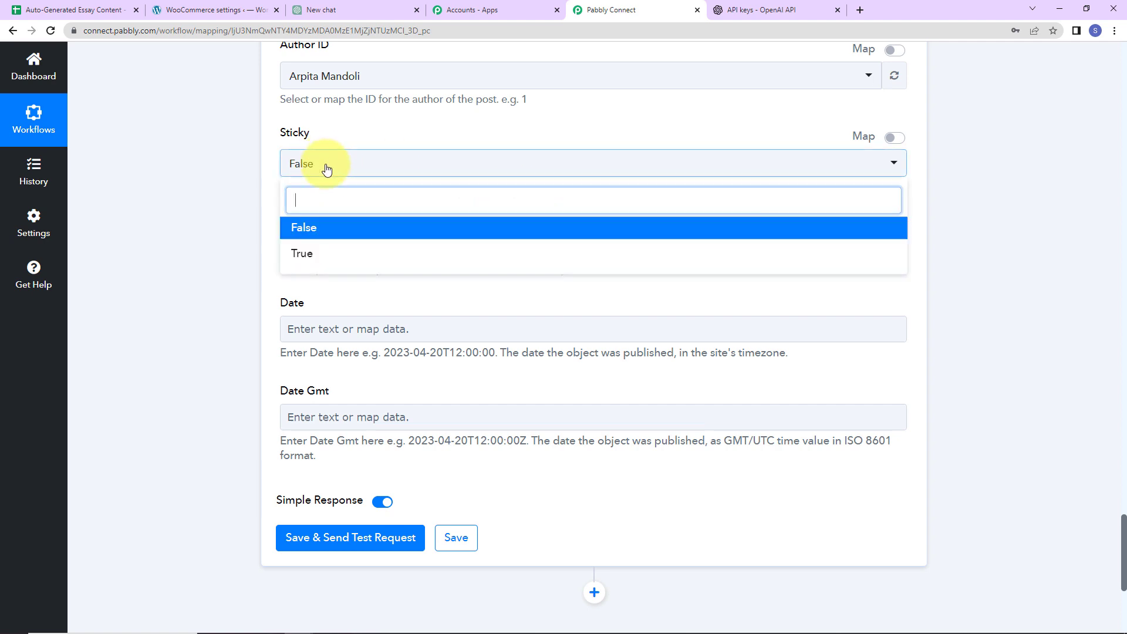
left_click(228, 297)
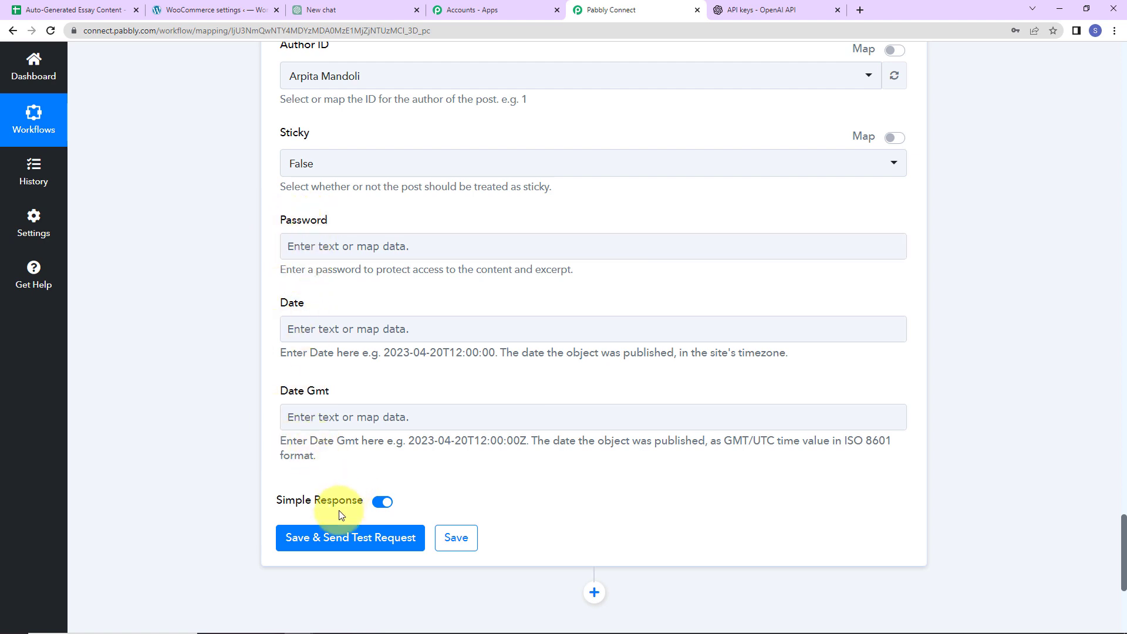
Save and send a test request, confirming the created post ID 59784
left_click(324, 539)
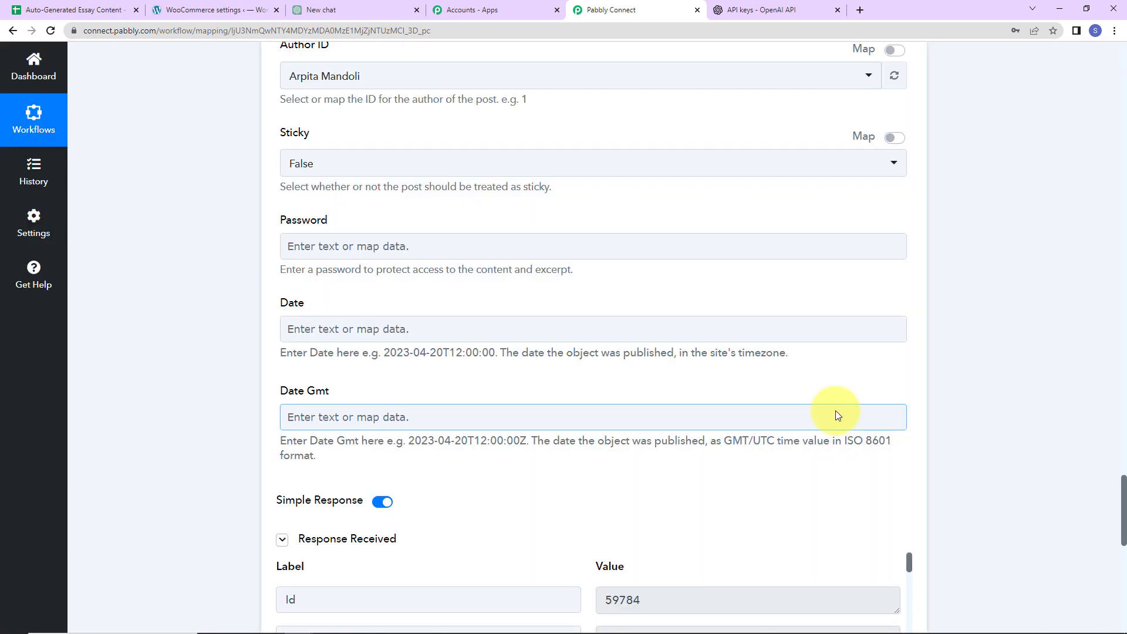
scroll(951, 305, "down", 2)
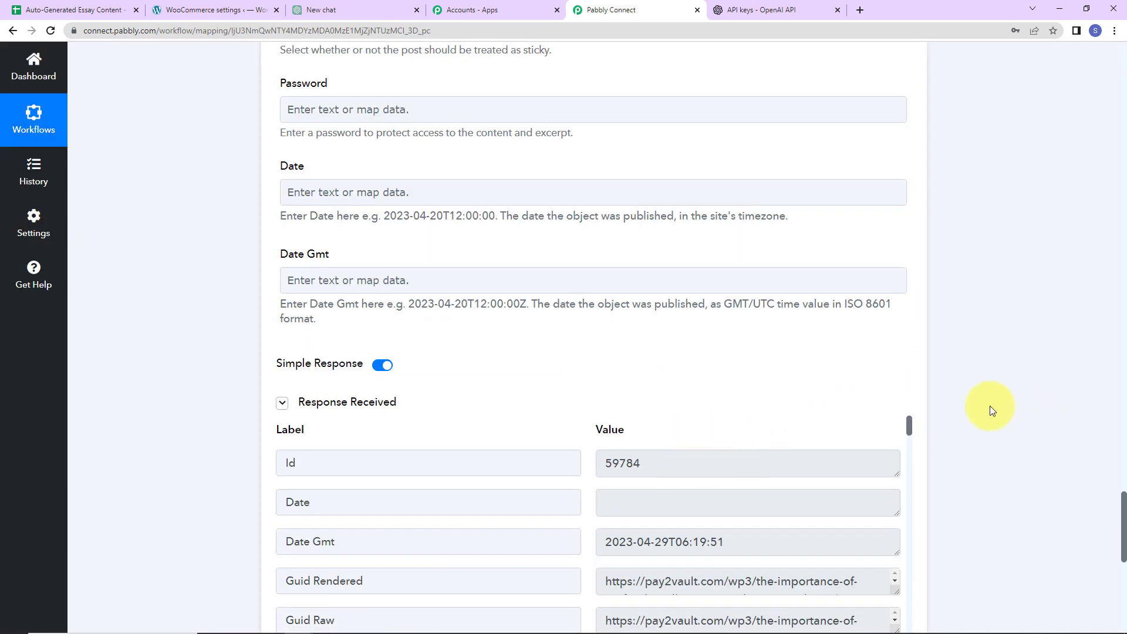
scroll(990, 407, "down", 5)
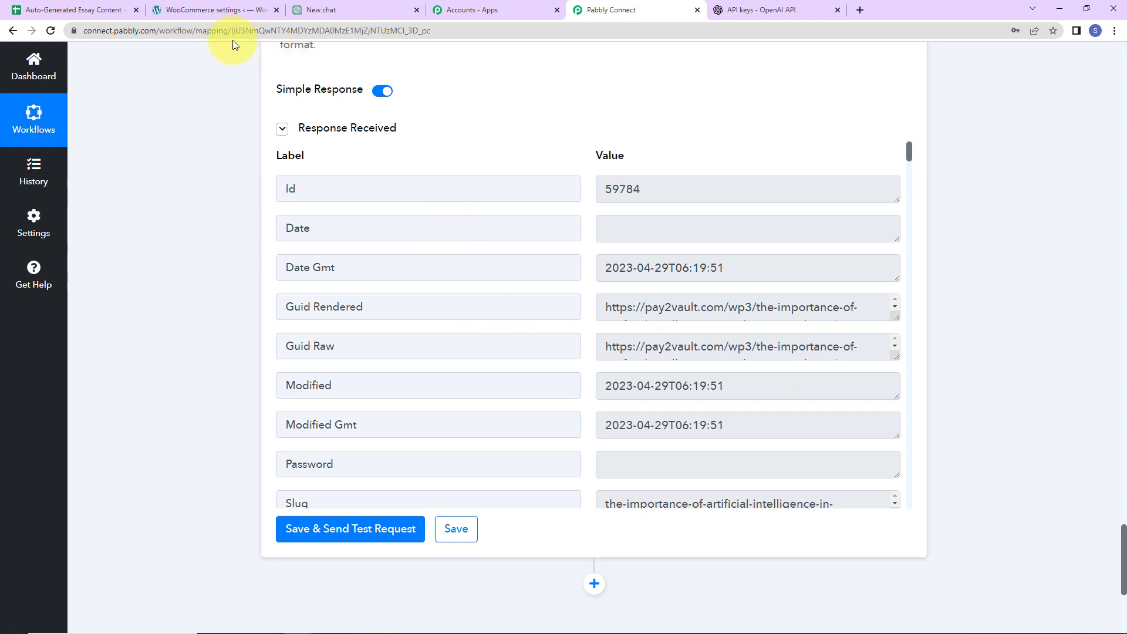
left_click(210, 15)
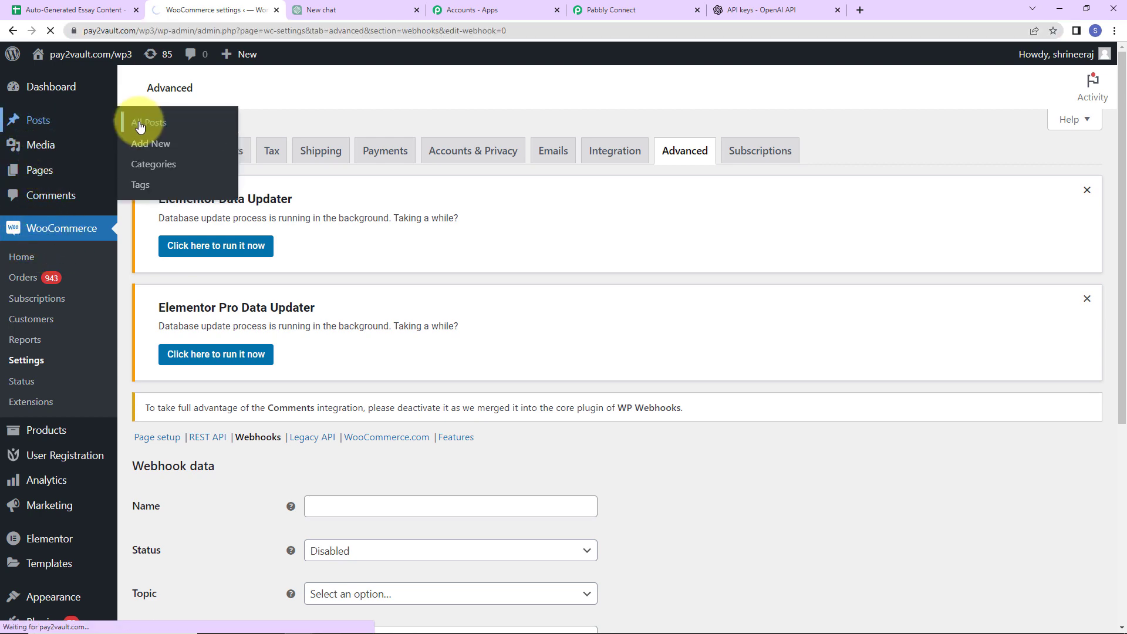
Open 'The Importance of Artificial Intelligence in Education Industry' from All Posts in the editor
left_click(138, 121)
scroll(344, 358, "down", 2)
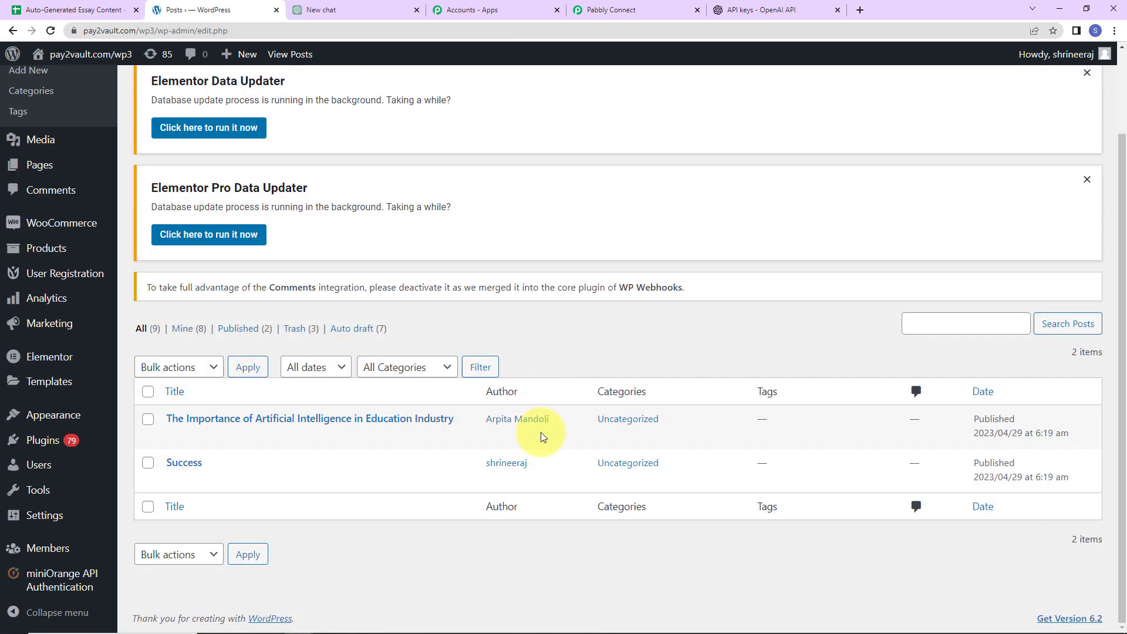
left_click(362, 423)
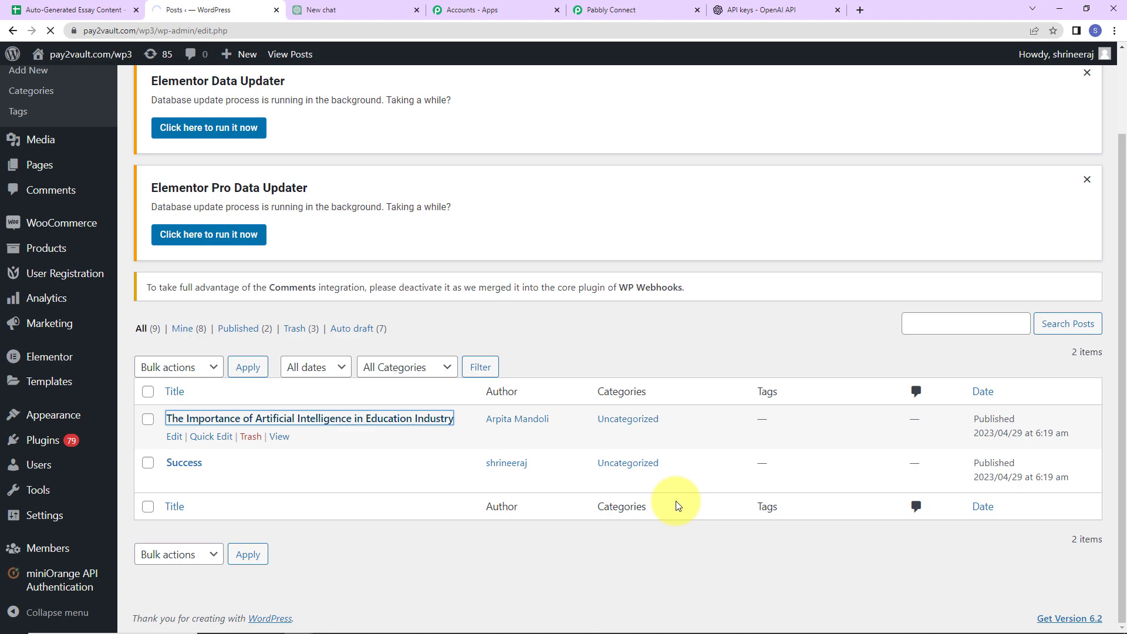
scroll(649, 442, "down", 6)
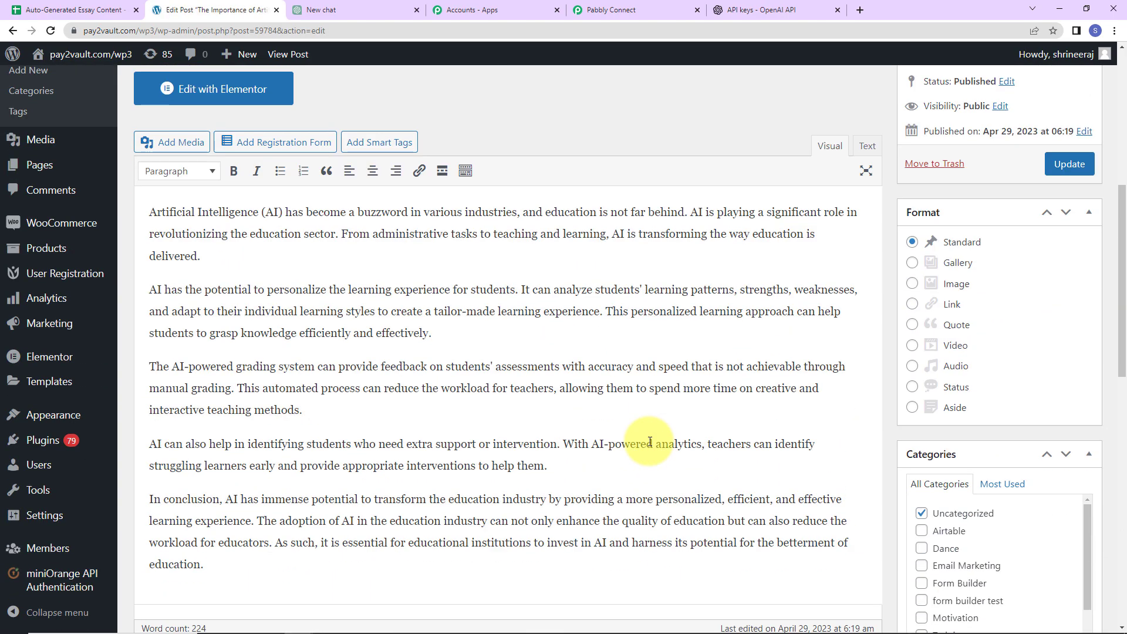
scroll(650, 442, "down", 3)
scroll(638, 448, "up", 3)
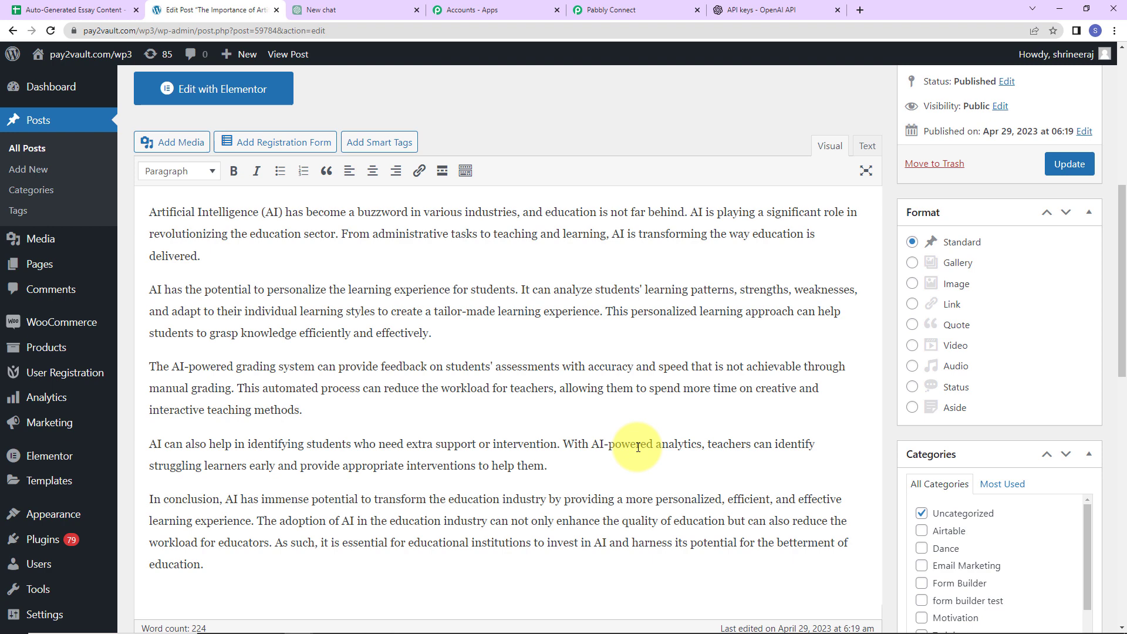
Select the new post's Link URL in the test response and add another action step
left_click(622, 14)
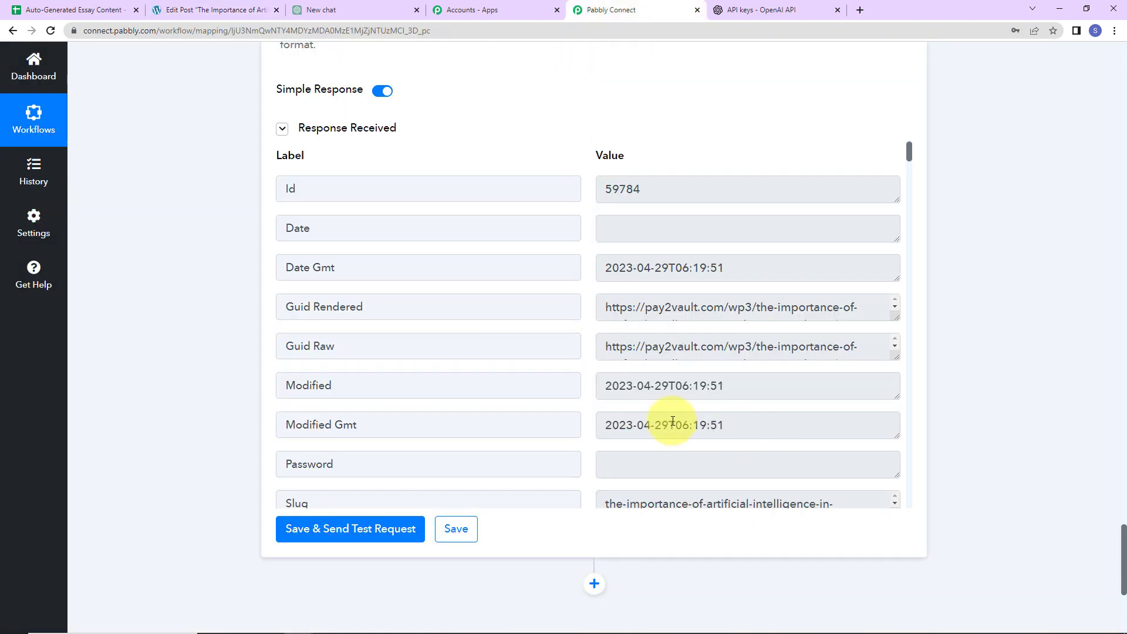
scroll(674, 414, "up", 5)
scroll(1012, 453, "down", 5)
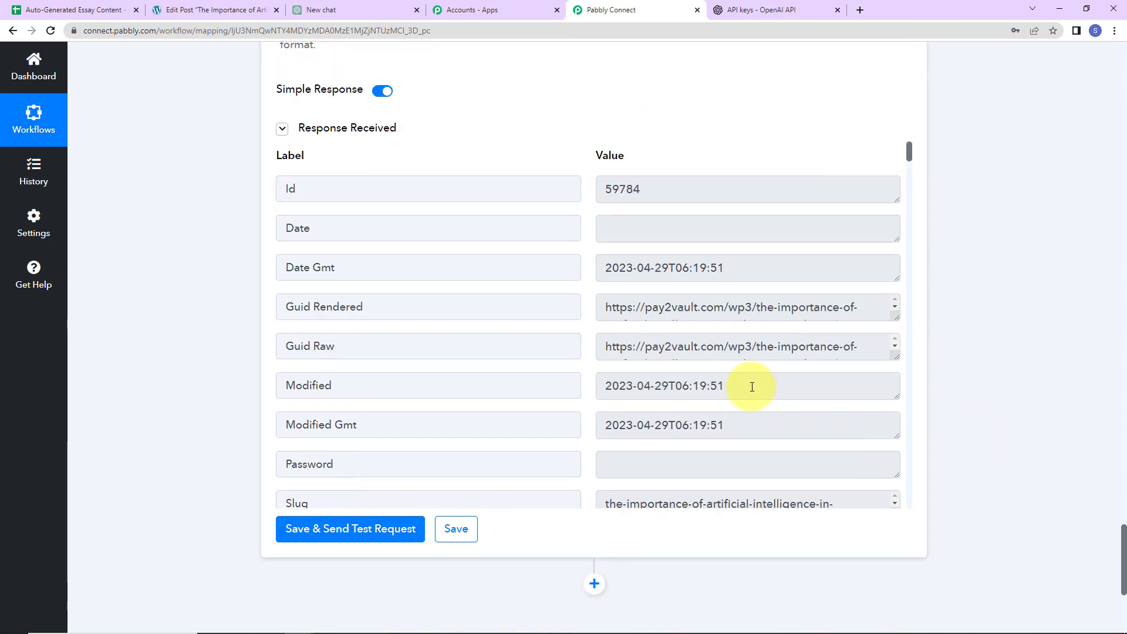
scroll(751, 384, "down", 2)
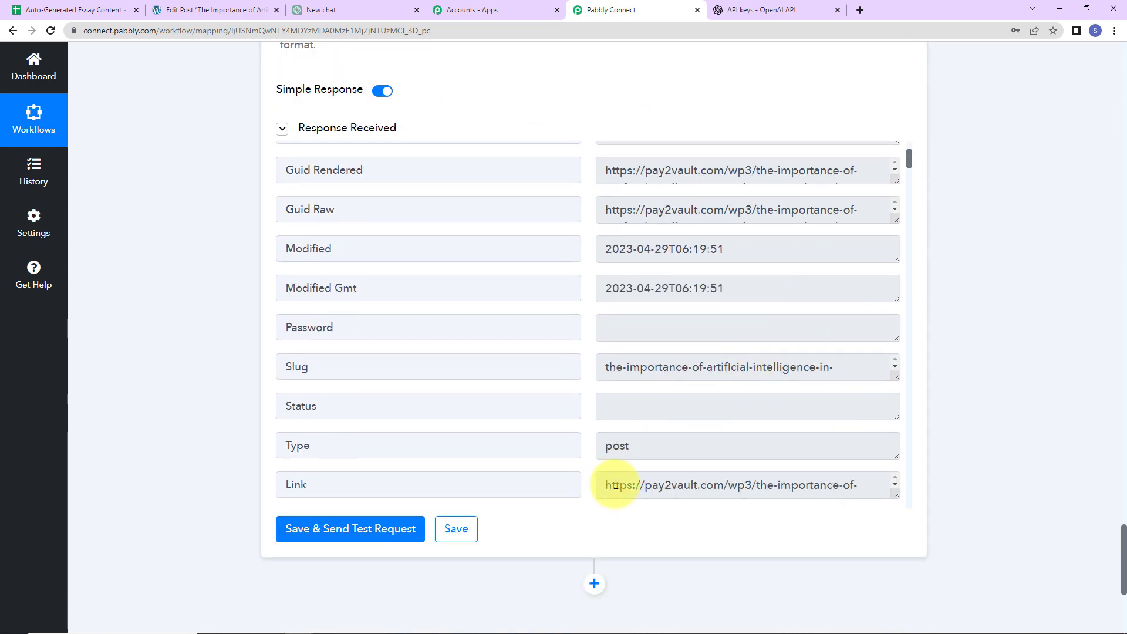
triple_click(616, 485)
scroll(622, 219, "down", 5)
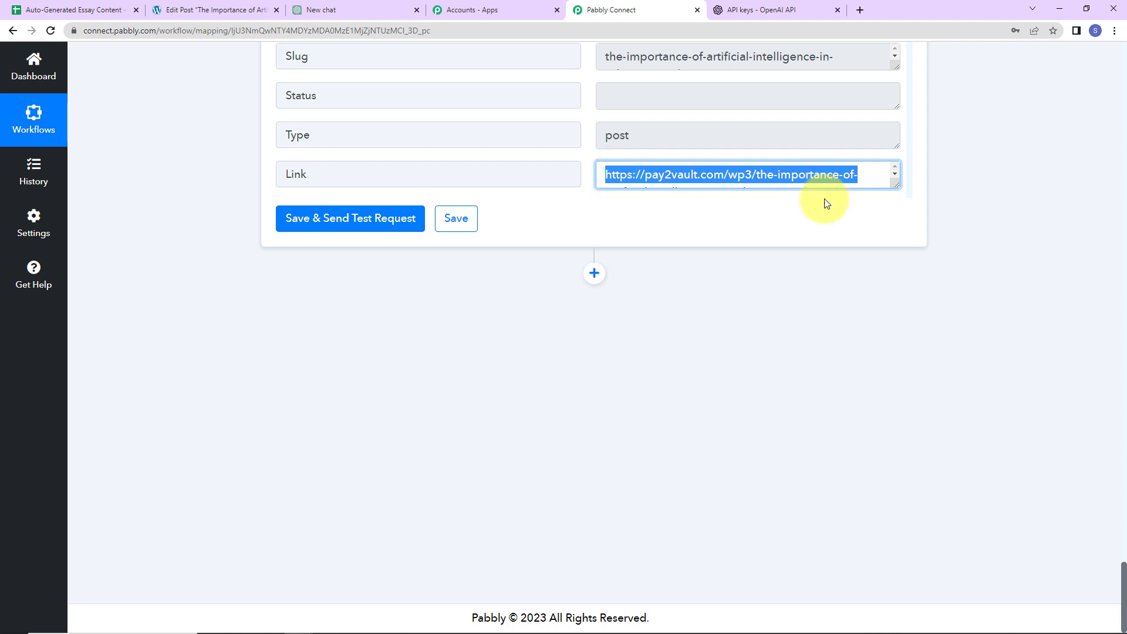
left_click(594, 273)
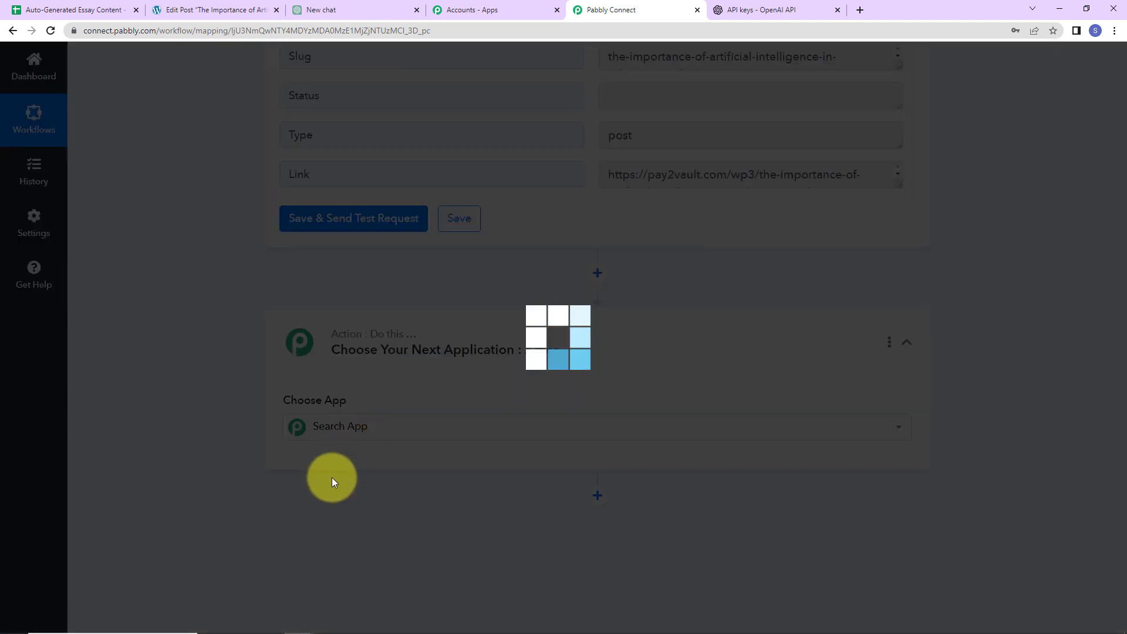
Make the new step a Google Sheets Update Cell Value action
type("goog")
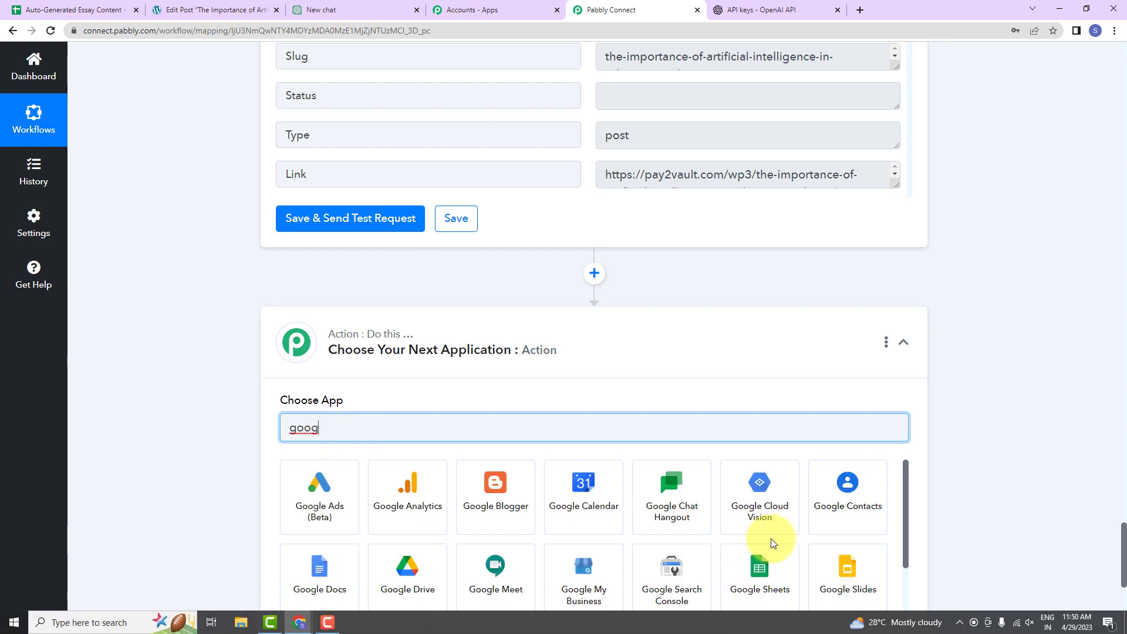
left_click(776, 565)
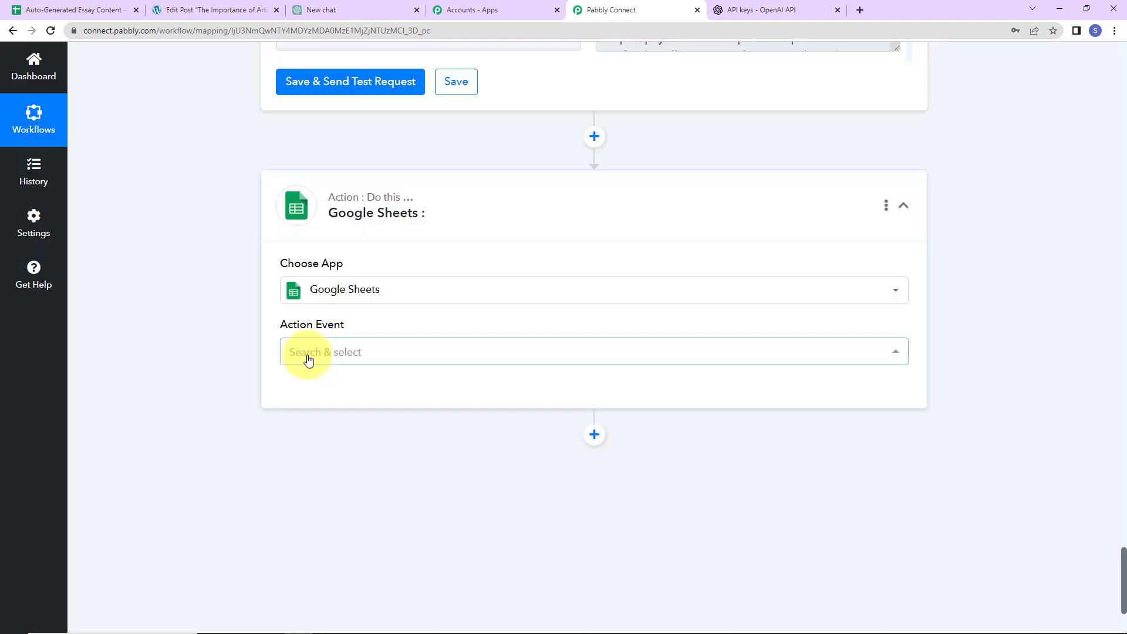
left_click(306, 357)
scroll(404, 308, "down", 5)
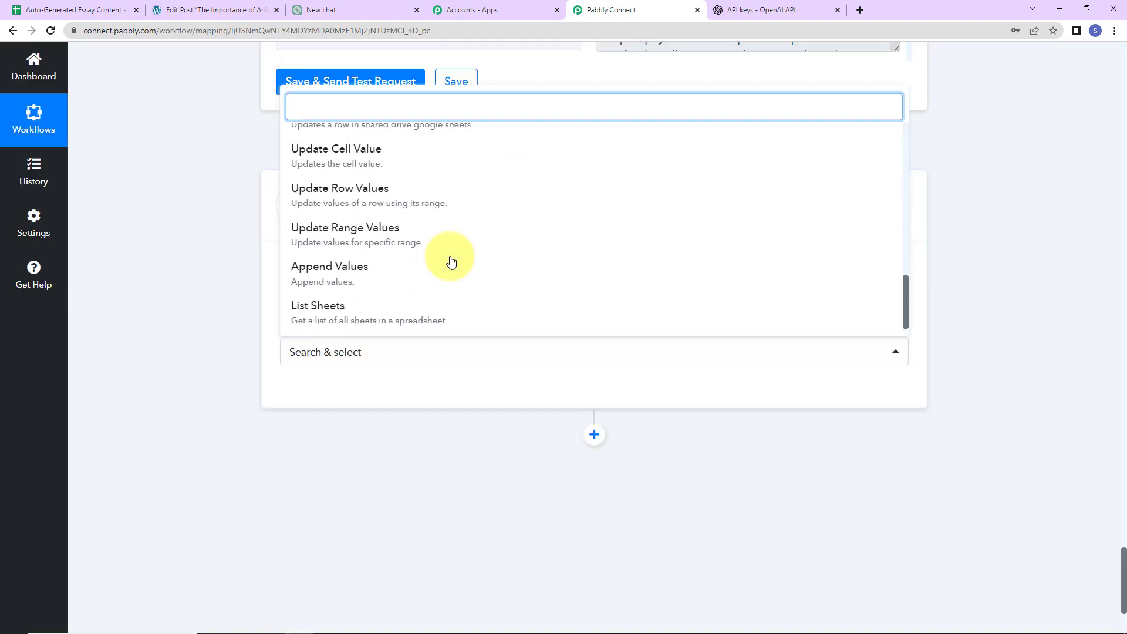
left_click(352, 153)
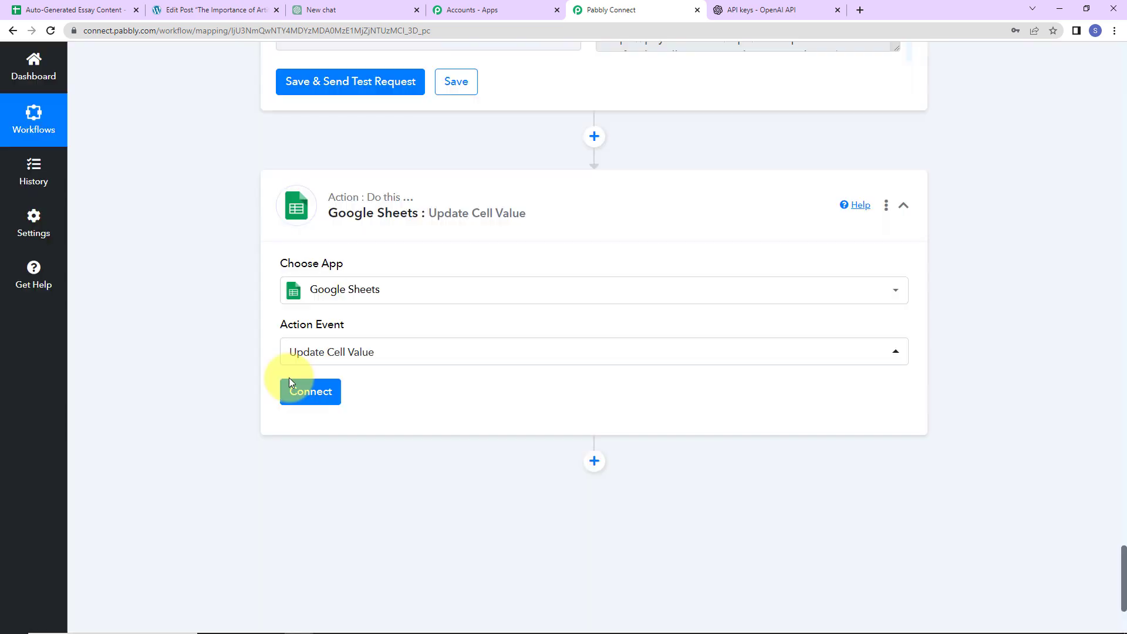
Add a new Google Sheets connection by signing in with a Google account and allowing access
left_click(325, 391)
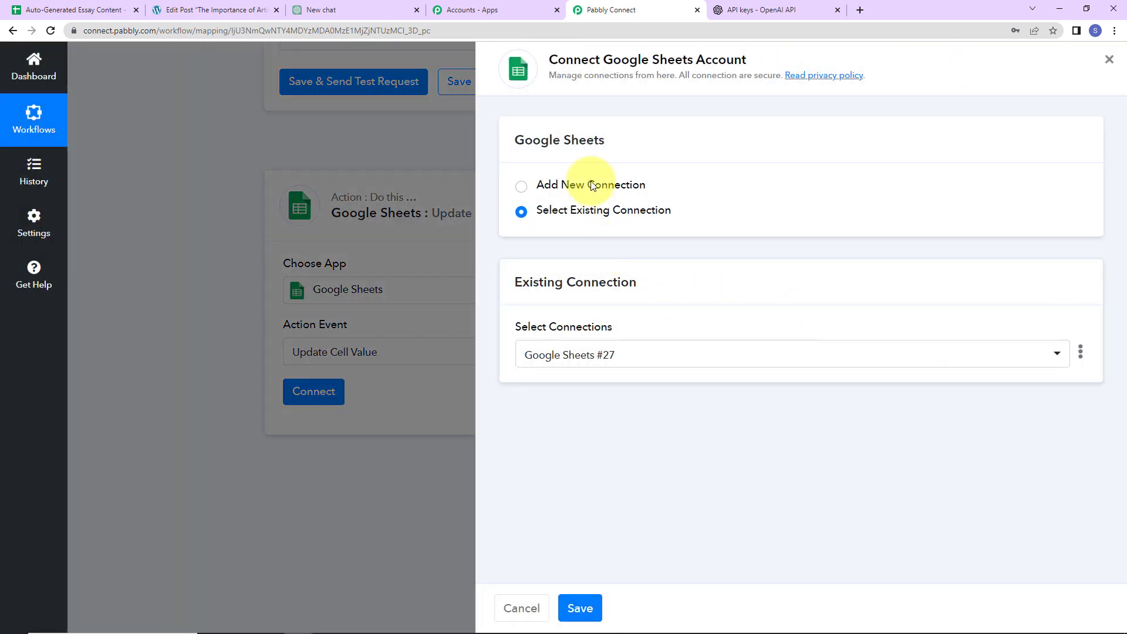
left_click_drag(601, 59, 787, 75)
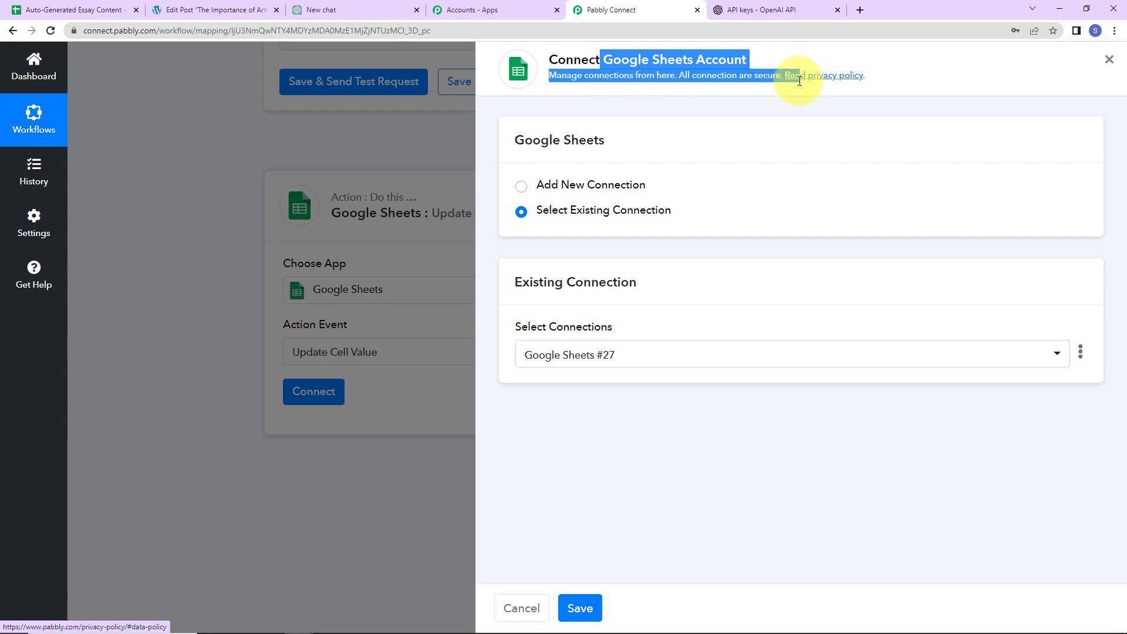
left_click(675, 200)
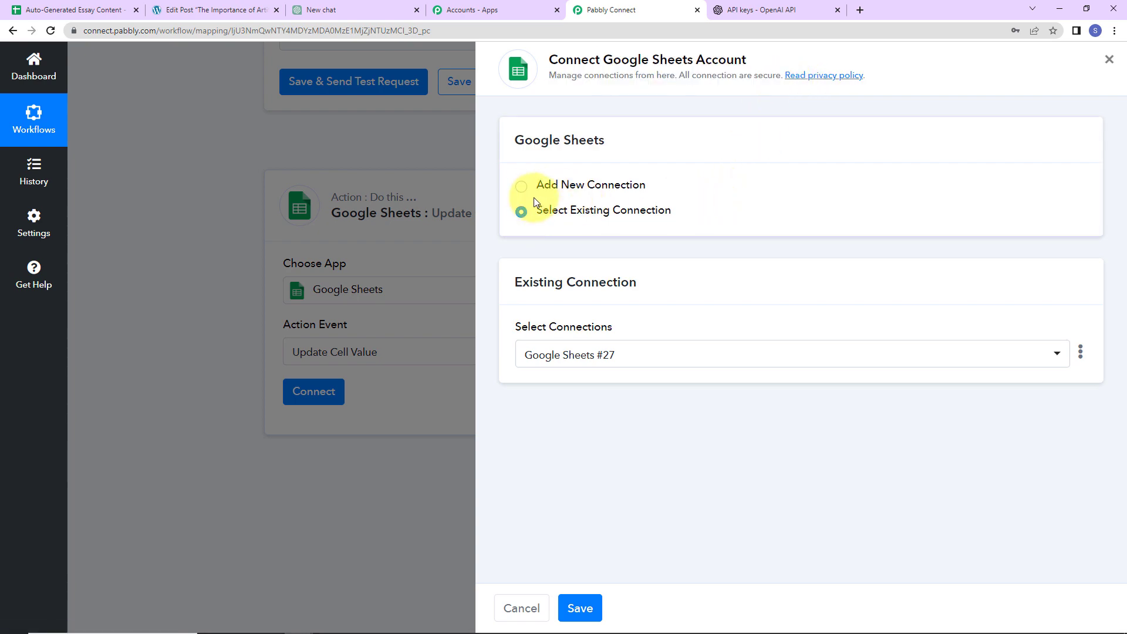
left_click(522, 189)
left_click(598, 341)
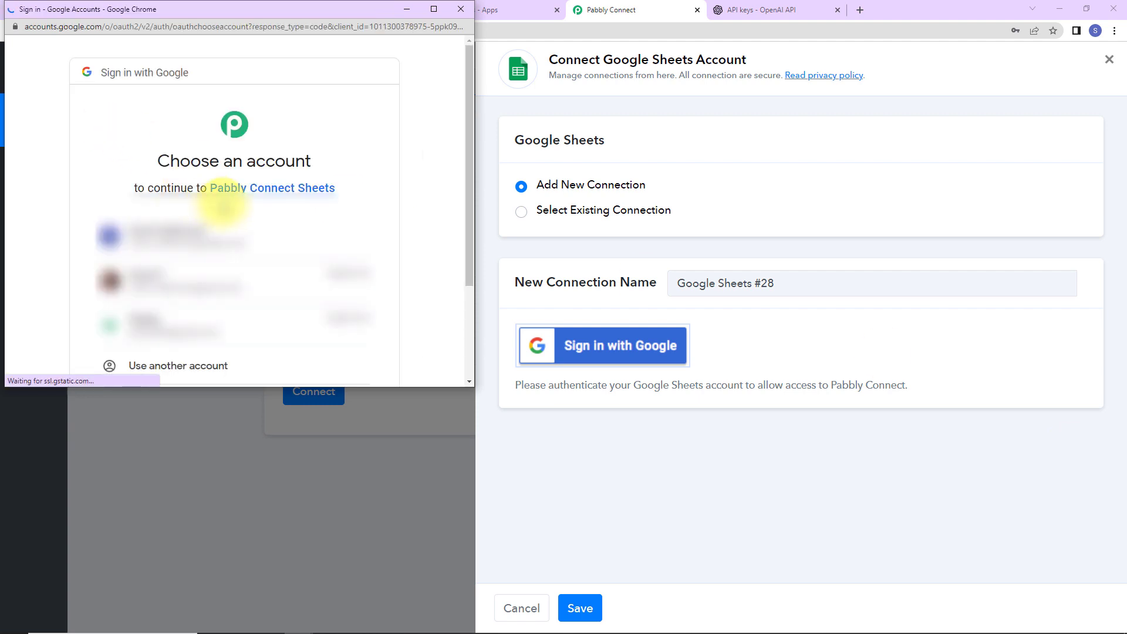
scroll(246, 220, "down", 3)
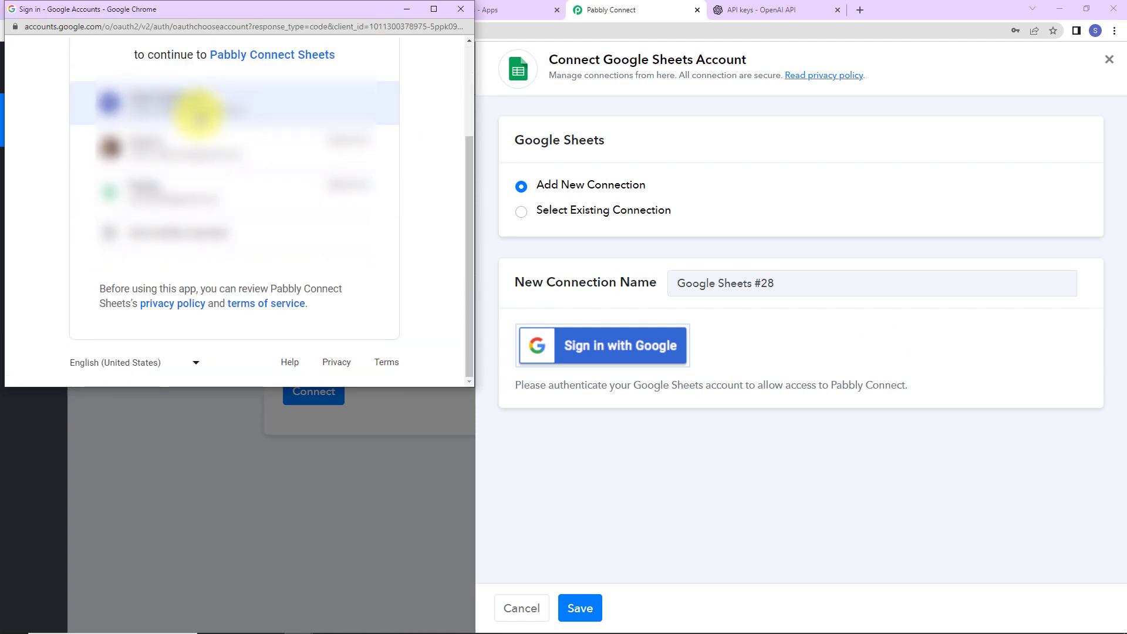
left_click(201, 111)
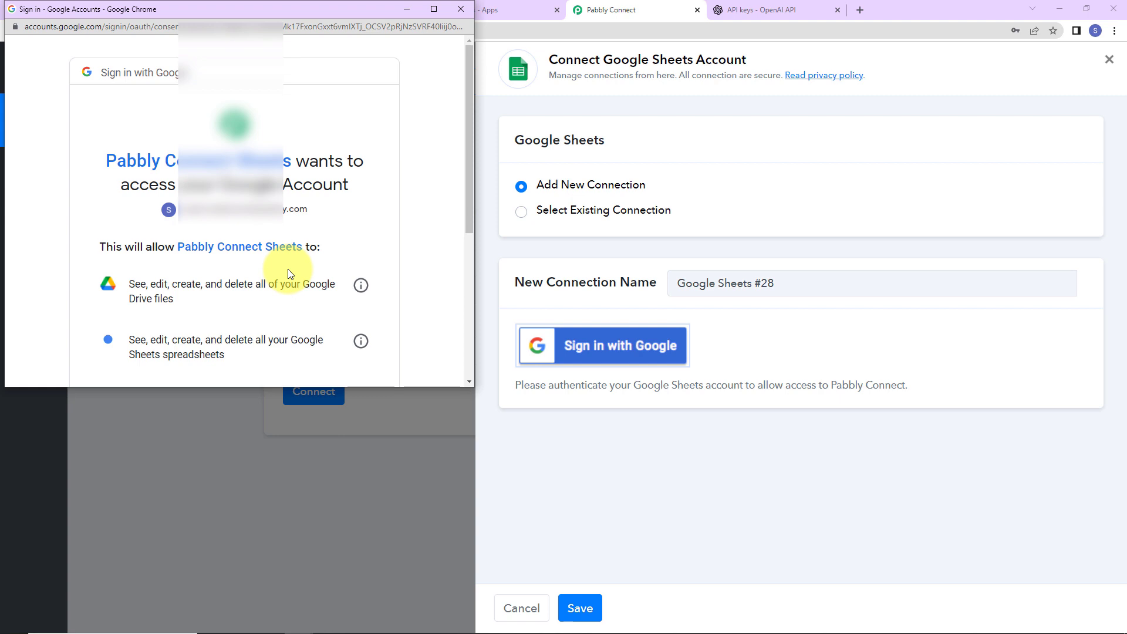
scroll(287, 269, "down", 5)
left_click(338, 297)
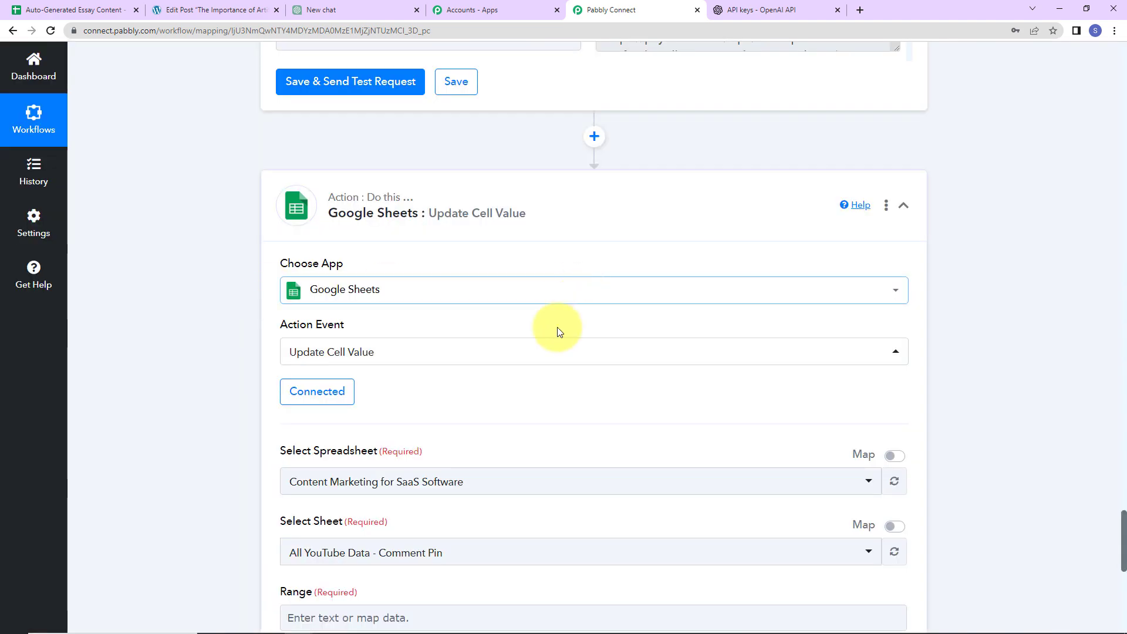
Target Sheet1 of the 'Auto-Generated Essay Content' spreadsheet
scroll(558, 331, "down", 5)
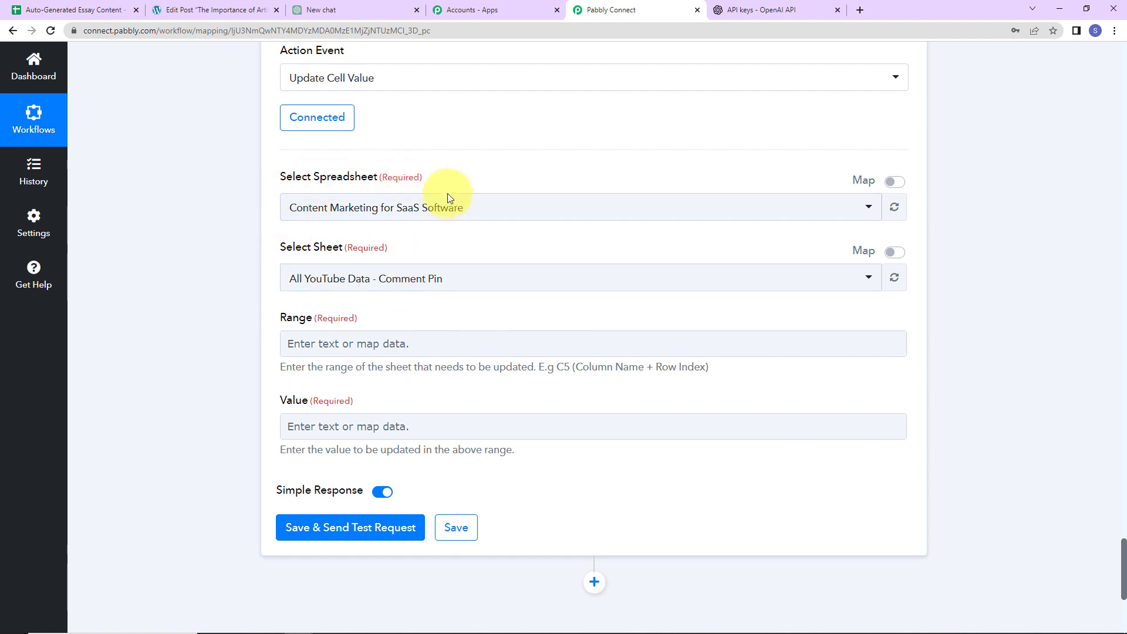
left_click(472, 206)
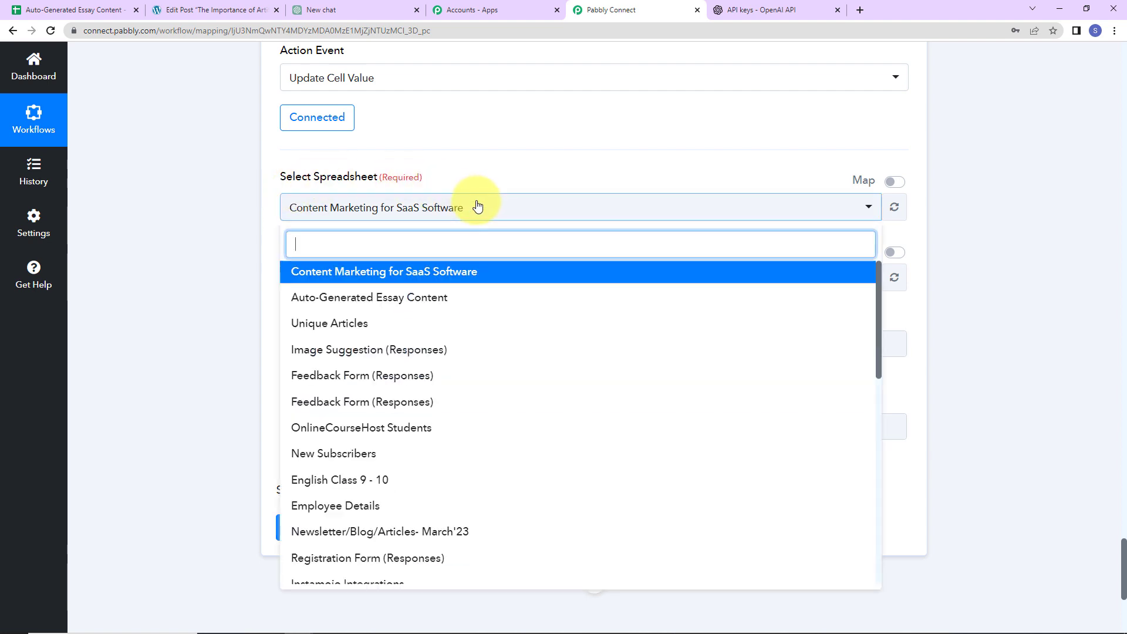
left_click(327, 298)
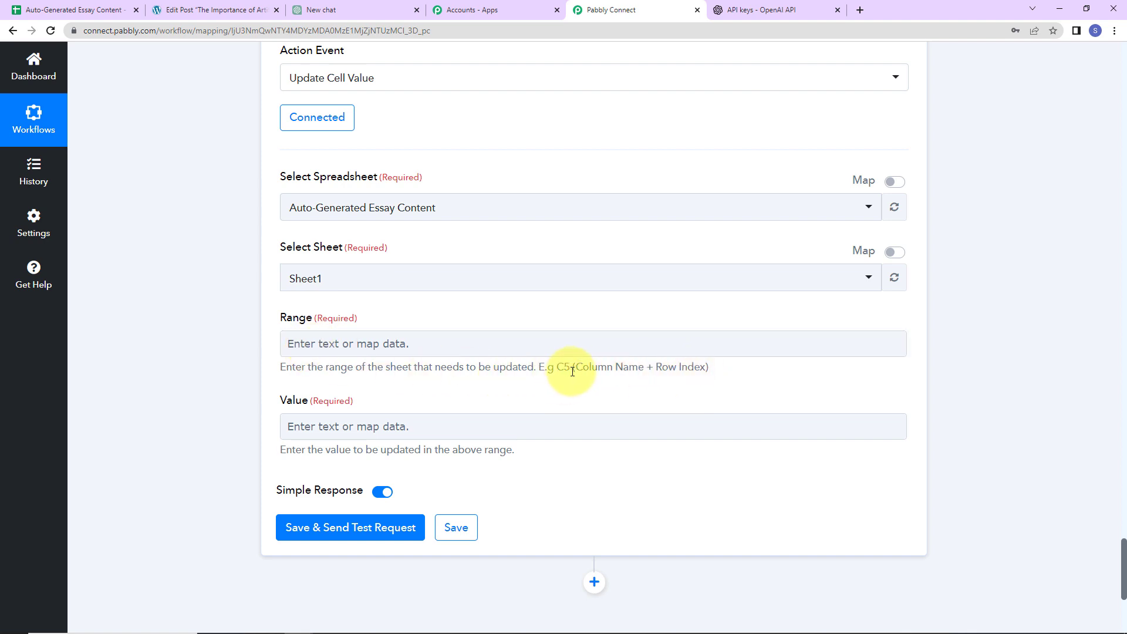
left_click(52, 9)
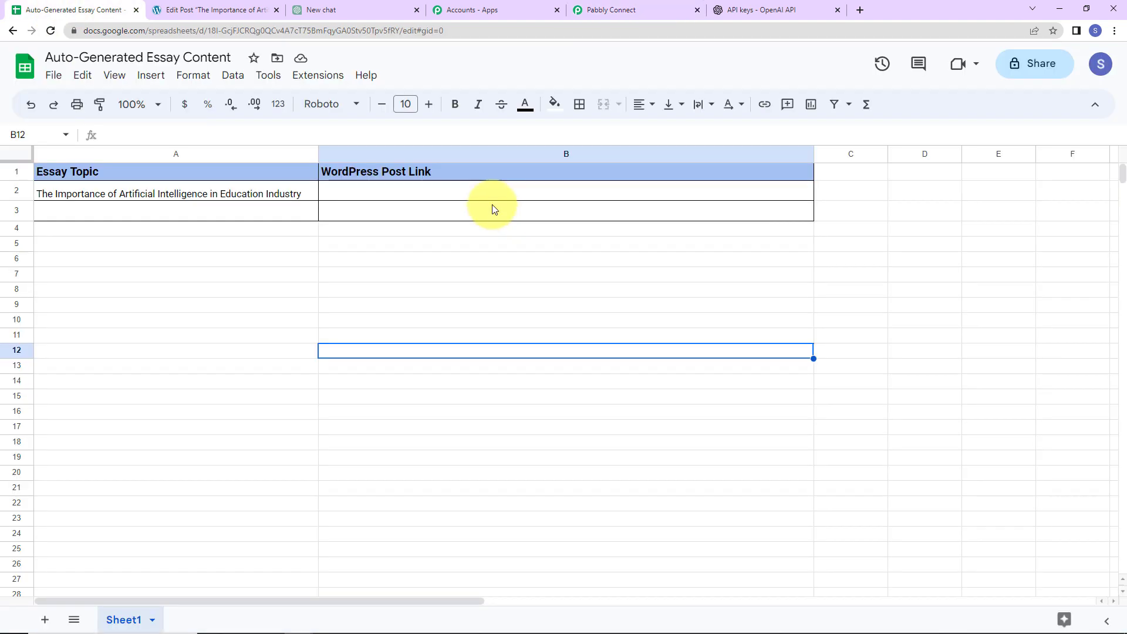
left_click(592, 13)
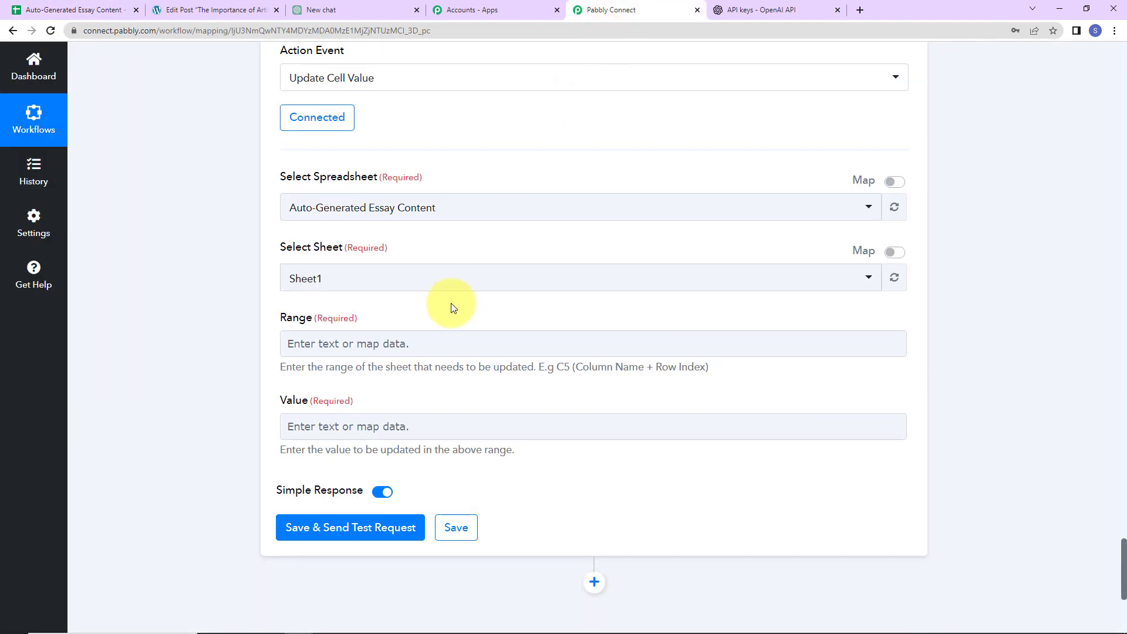
Set the Range to column B followed by the trigger row's RowIndex
left_click(349, 344)
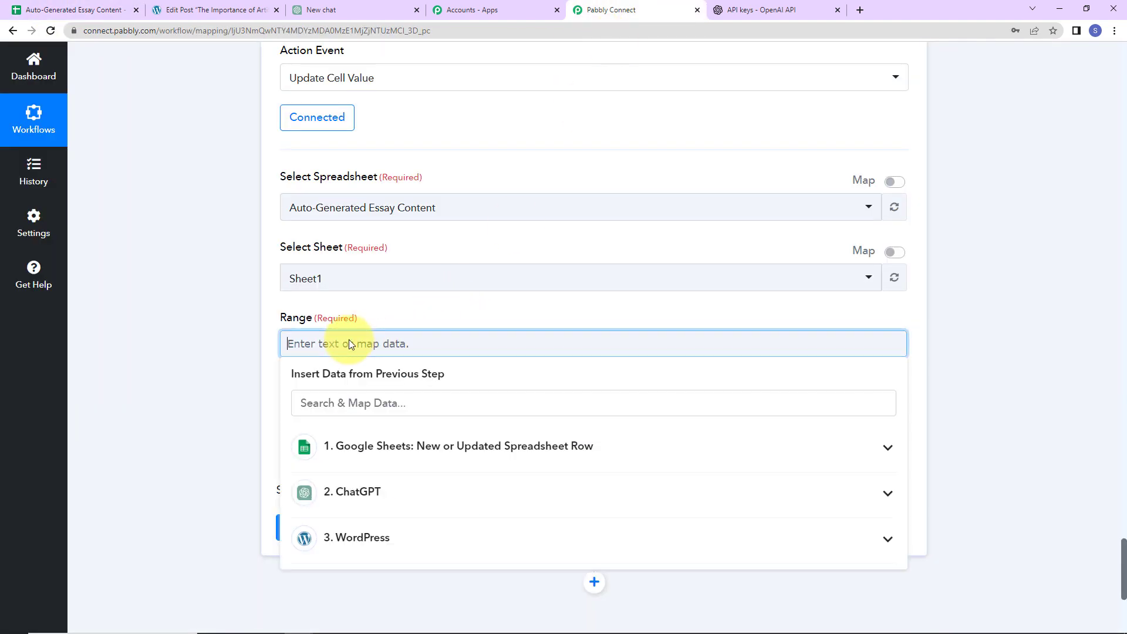
type("B")
left_click(374, 447)
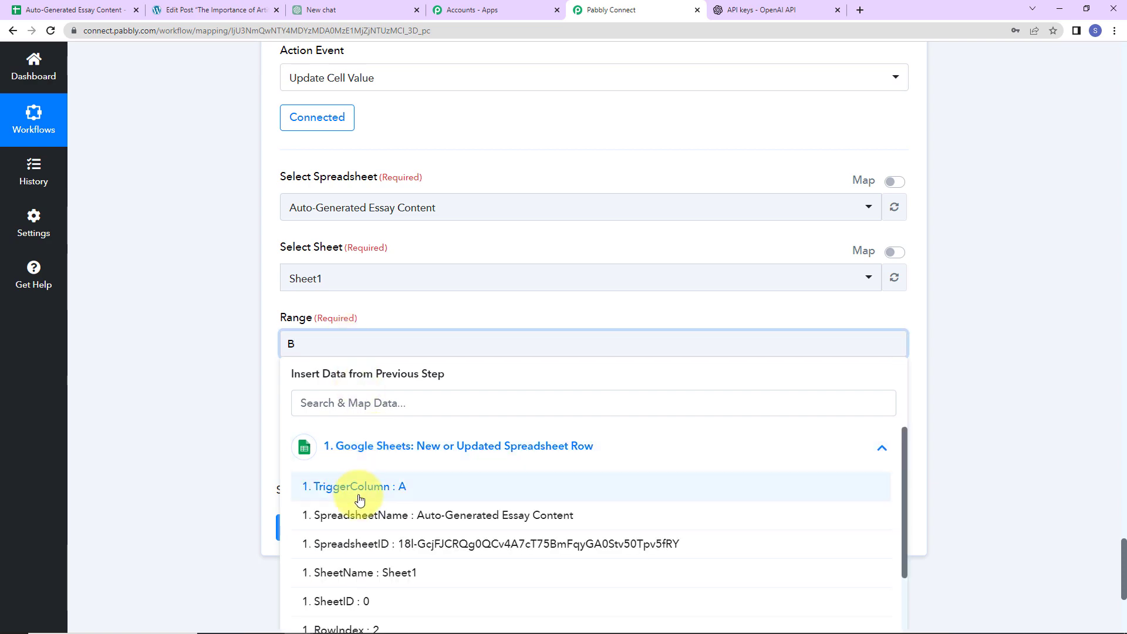
scroll(411, 470, "down", 1)
left_click(333, 518)
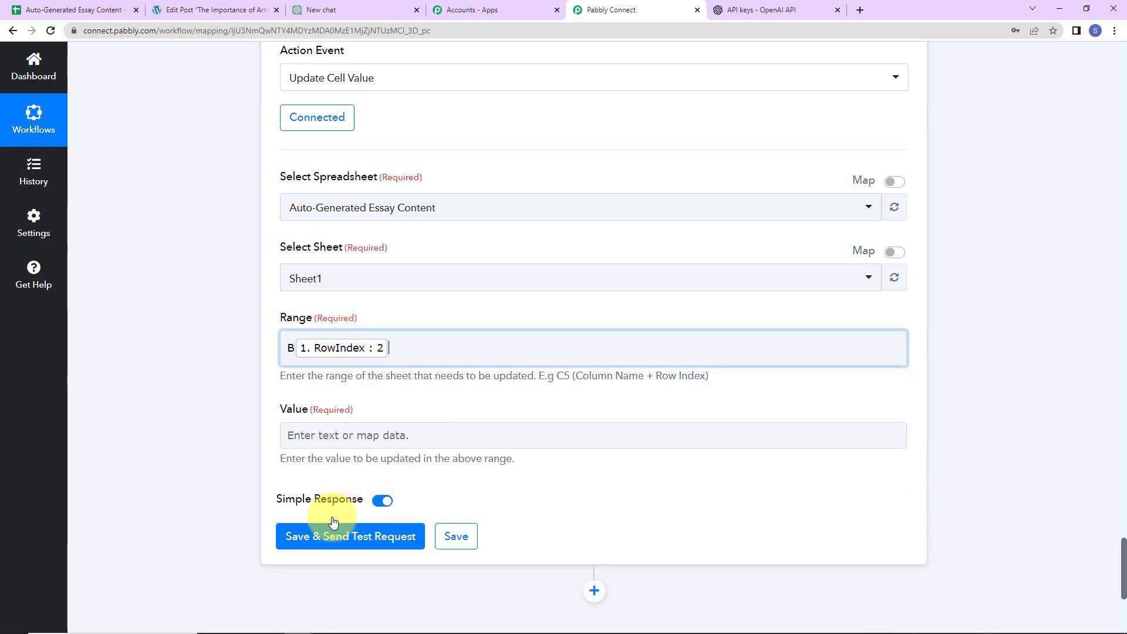
left_click(214, 394)
scroll(255, 400, "down", 2)
Map the WordPress post Link into Value and send a test update
left_click(331, 310)
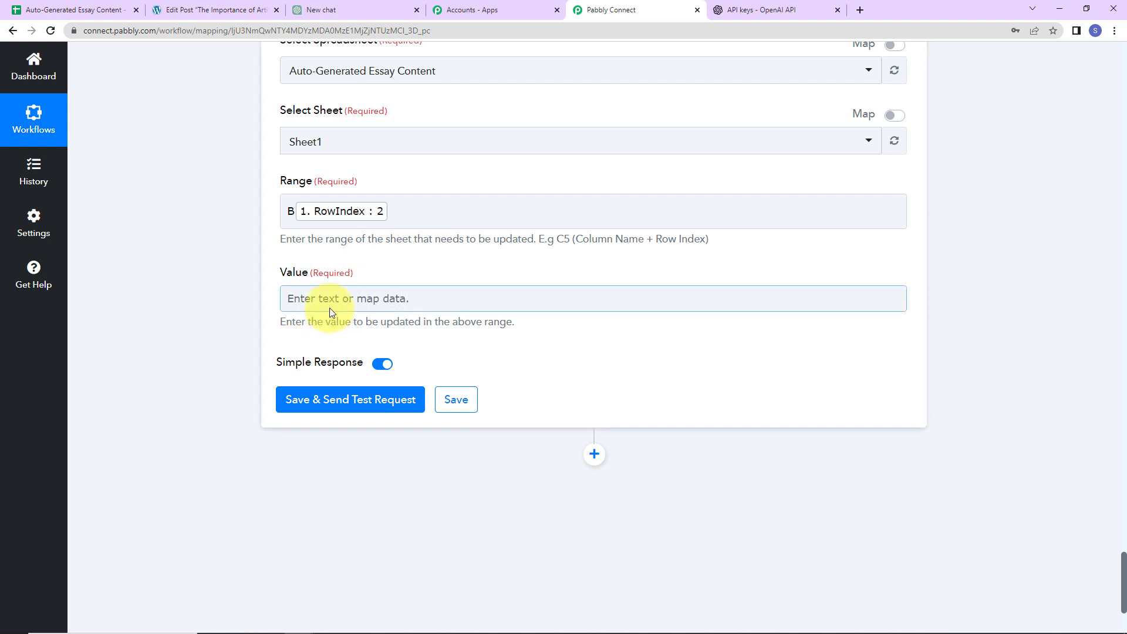
left_click(327, 299)
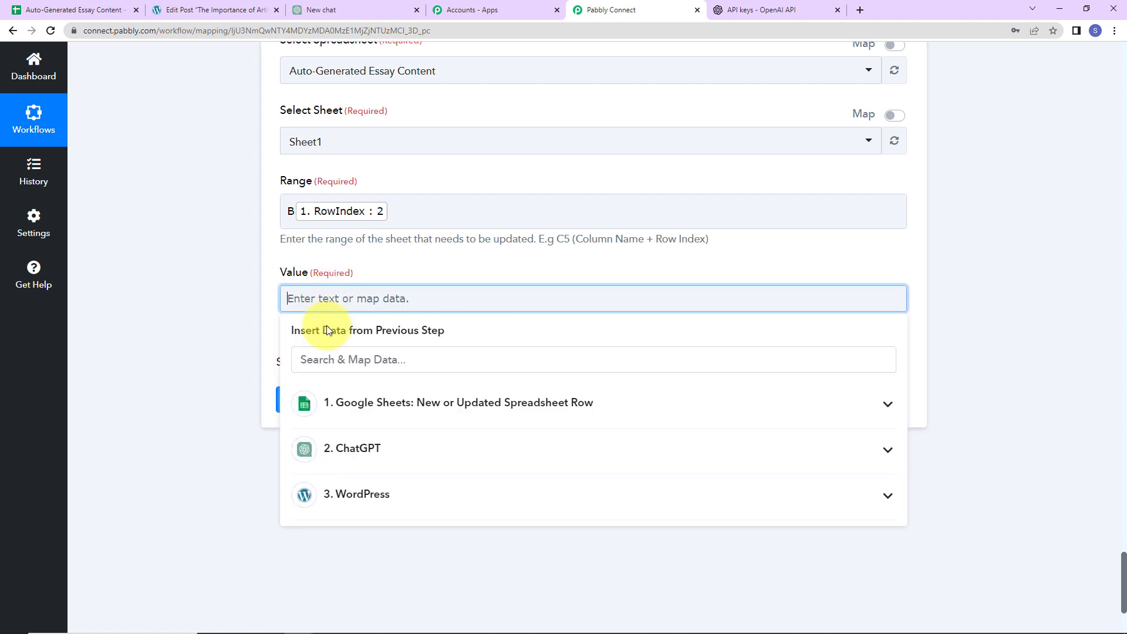
left_click(377, 495)
scroll(448, 546, "down", 5)
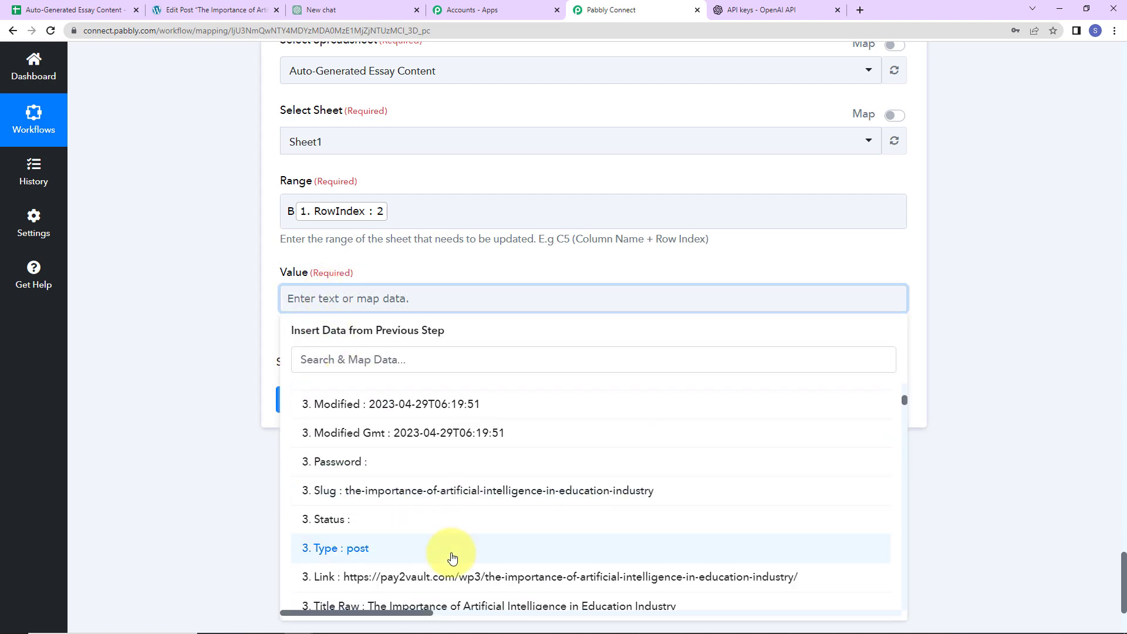
left_click(317, 439)
left_click(155, 354)
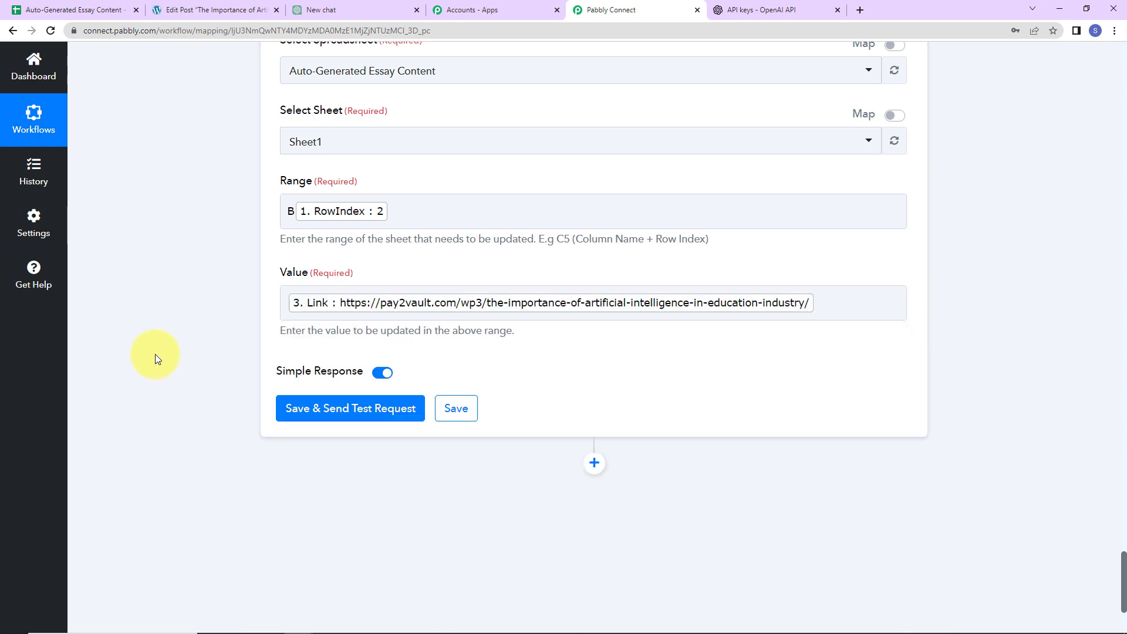
left_click(305, 424)
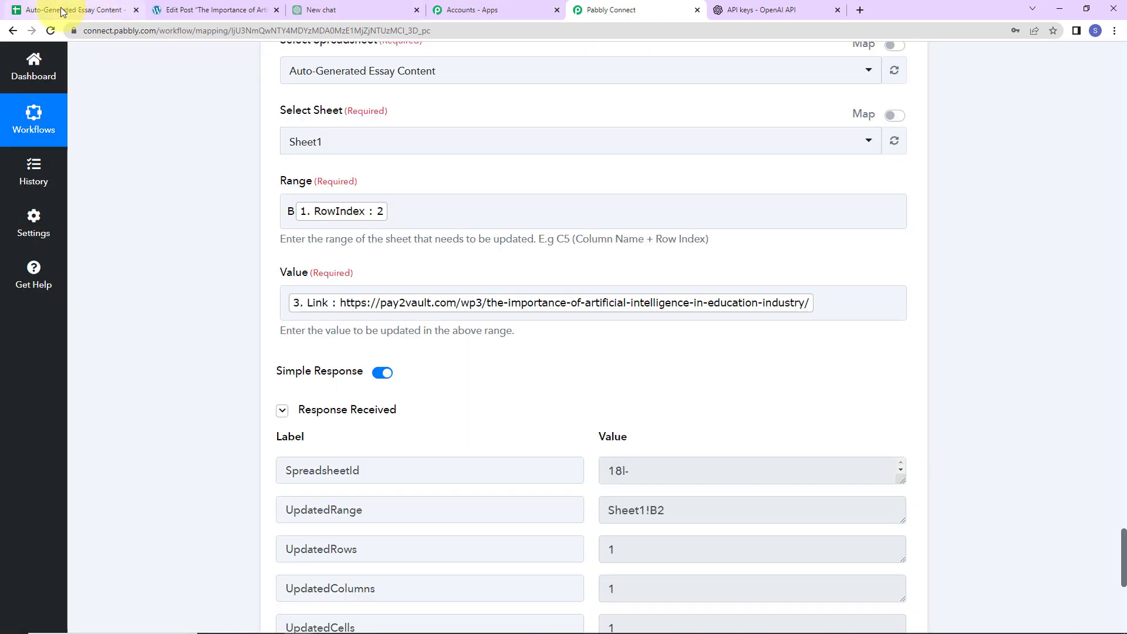
left_click(61, 9)
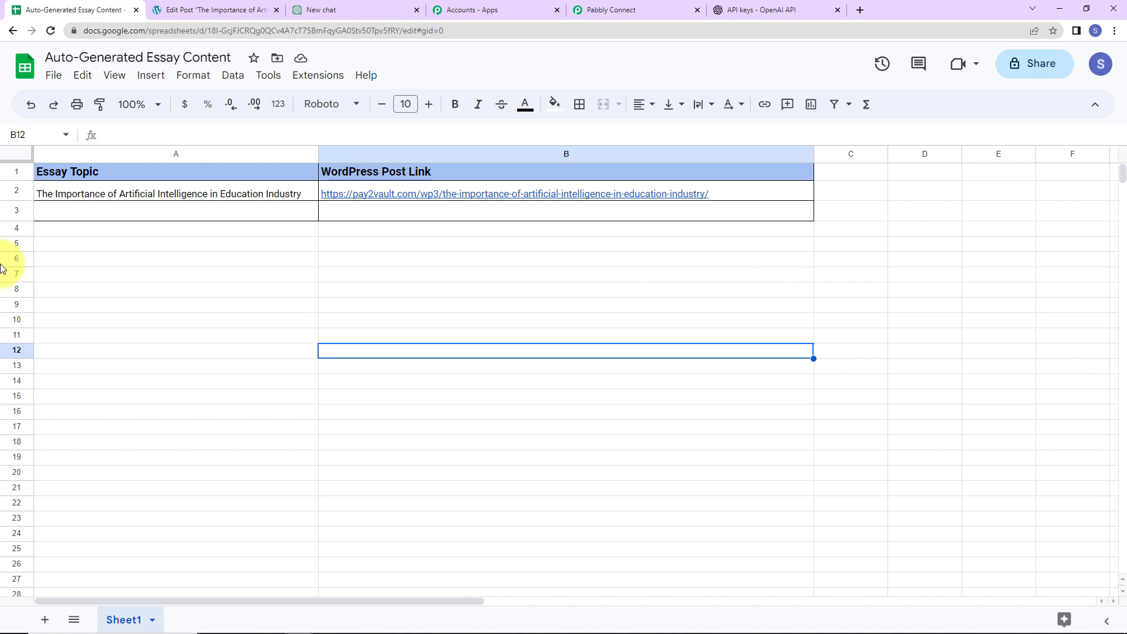
Enter 'Global Warming' in cell A3 to trigger the workflow and fill B3 with its post link
left_click(75, 213)
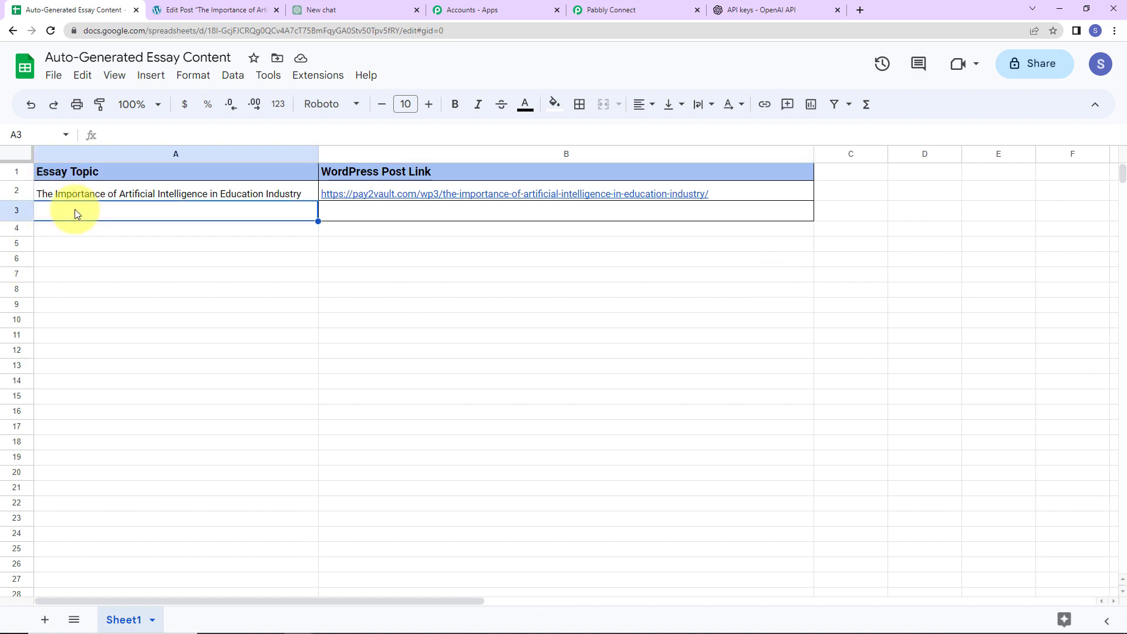
type("Global Warm")
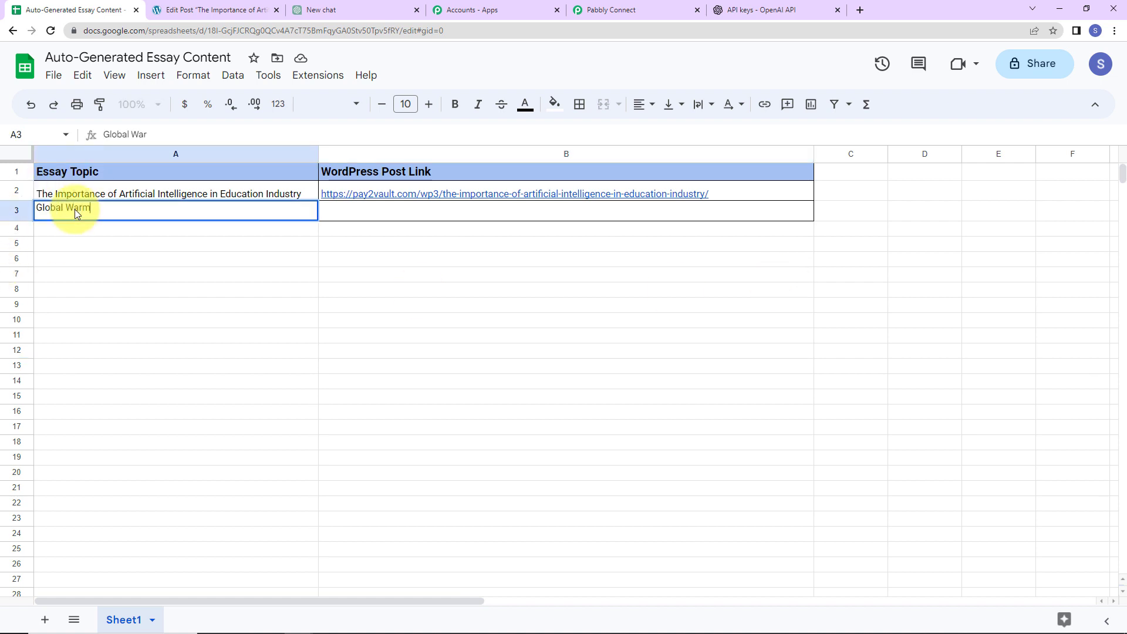
type("ing")
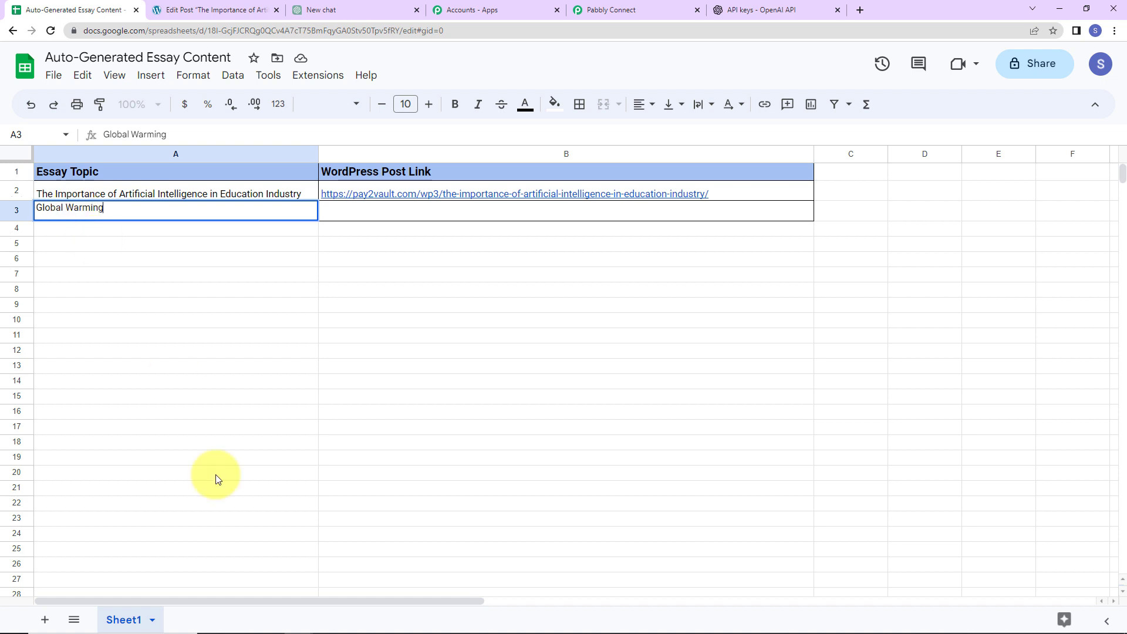
key("Return")
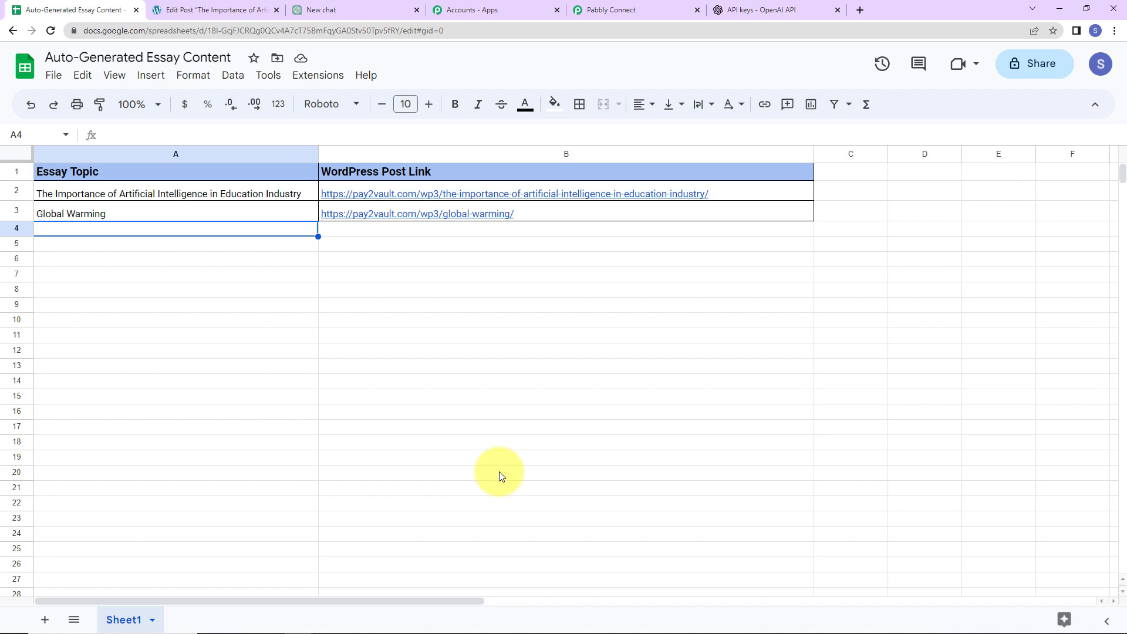
Collapse the Sheets trigger, Ask ChatGPT, WordPress Create a Post and Sheets Update Cell Value steps
left_click(645, 10)
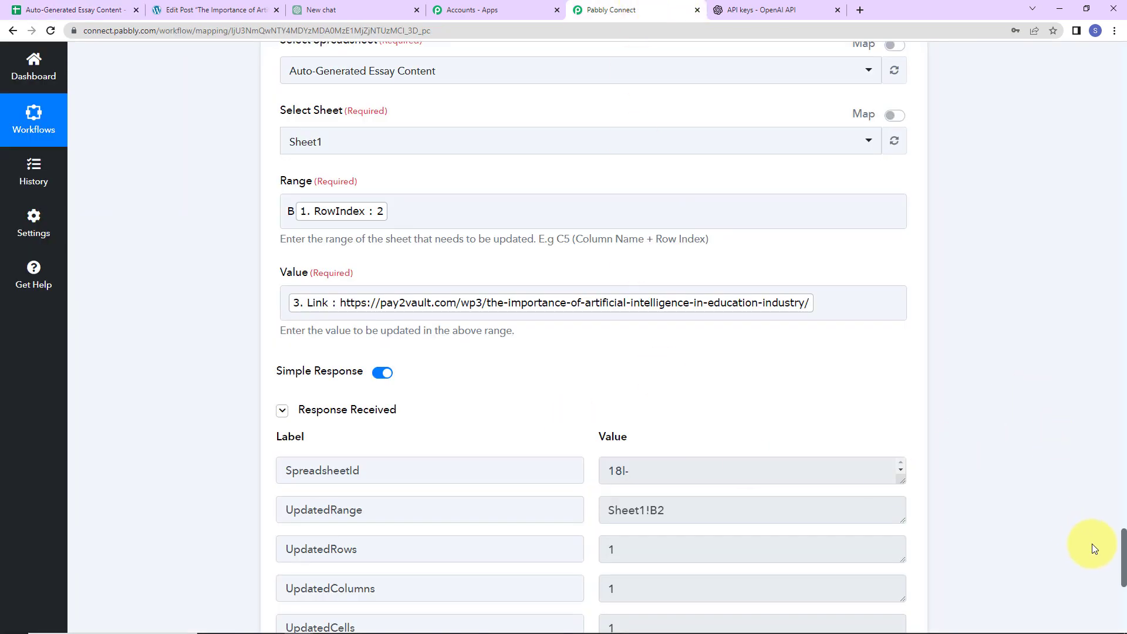
left_click_drag(1123, 552, 1045, 17)
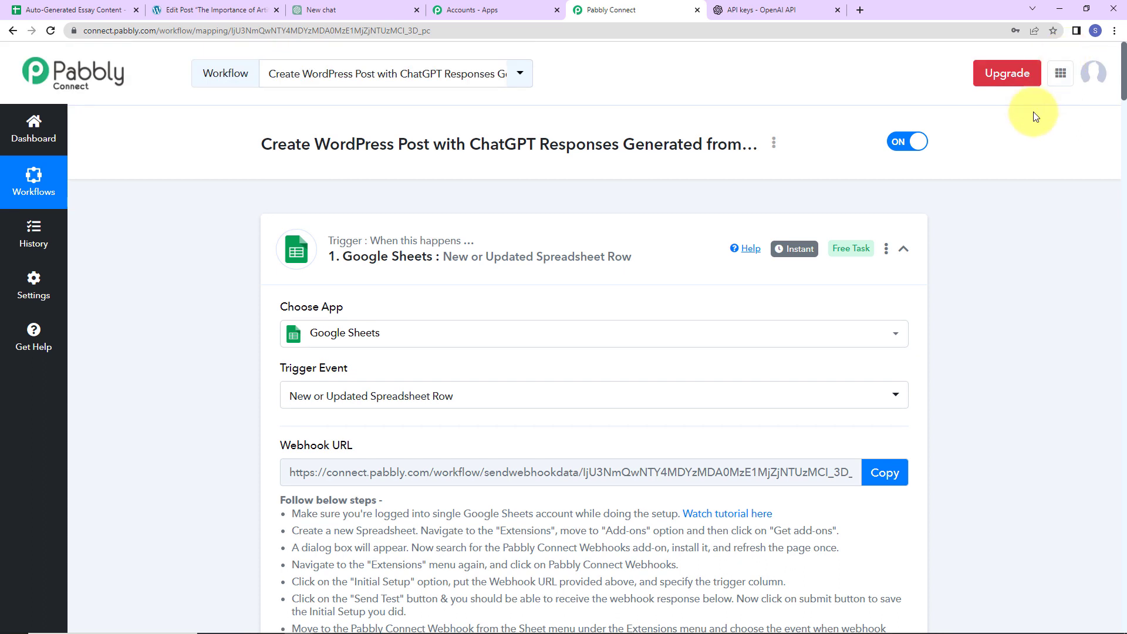
left_click(905, 251)
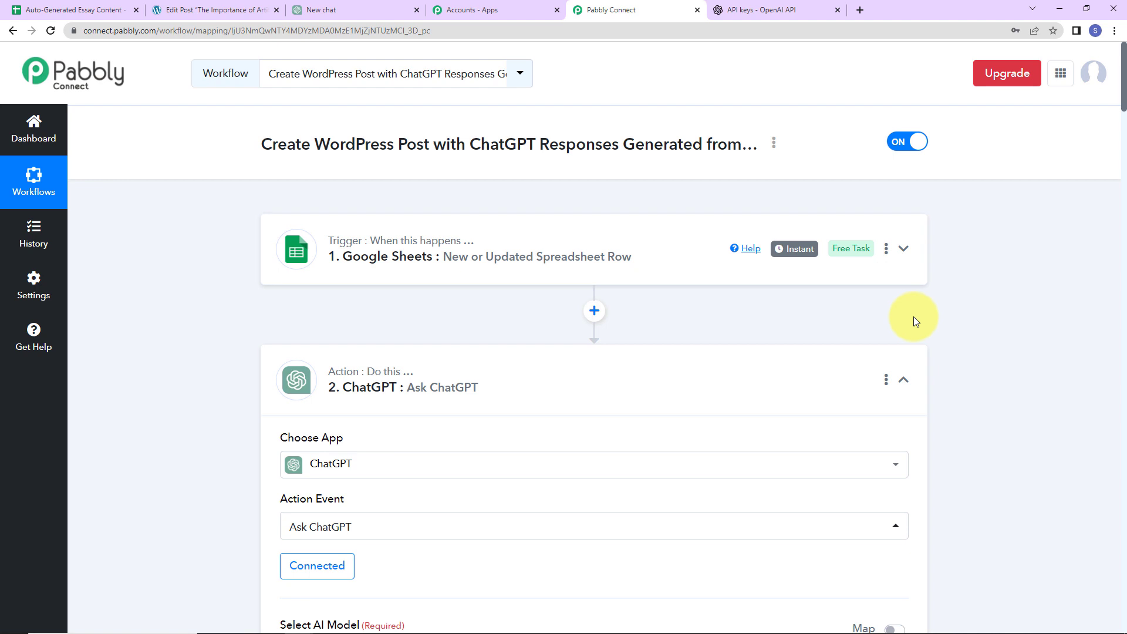
left_click(904, 383)
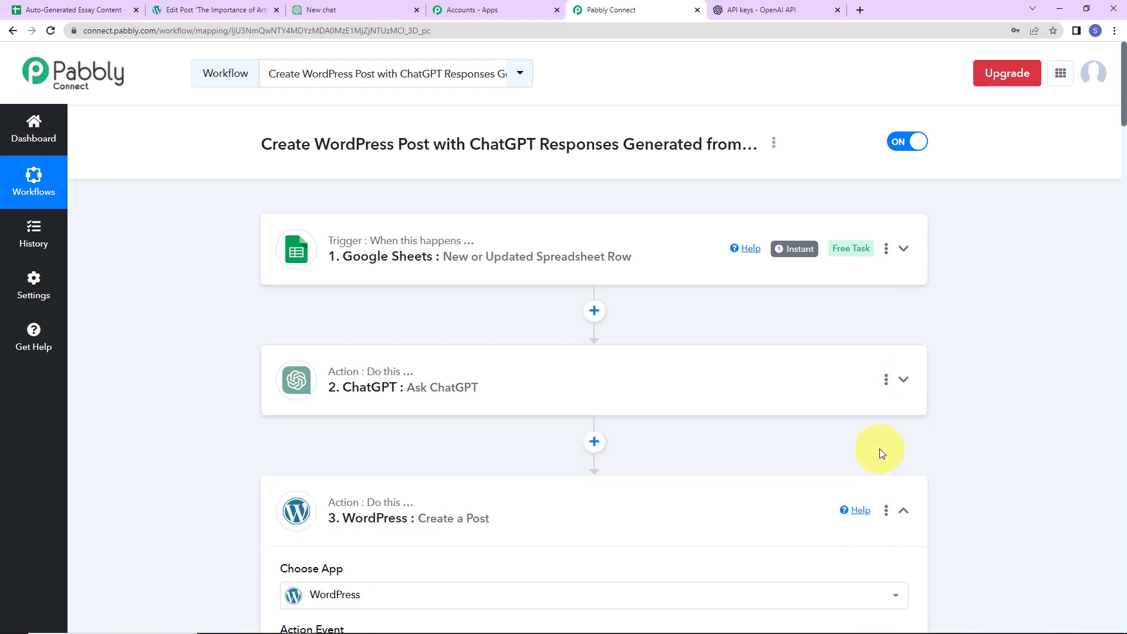
scroll(879, 449, "down", 2)
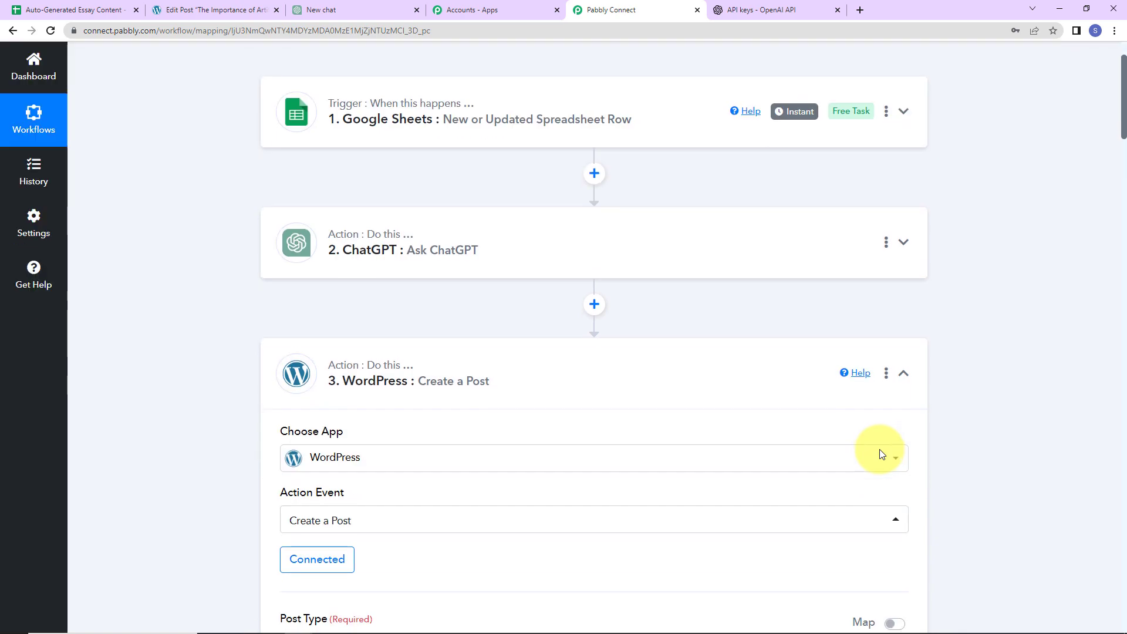
left_click(904, 373)
scroll(747, 448, "down", 4)
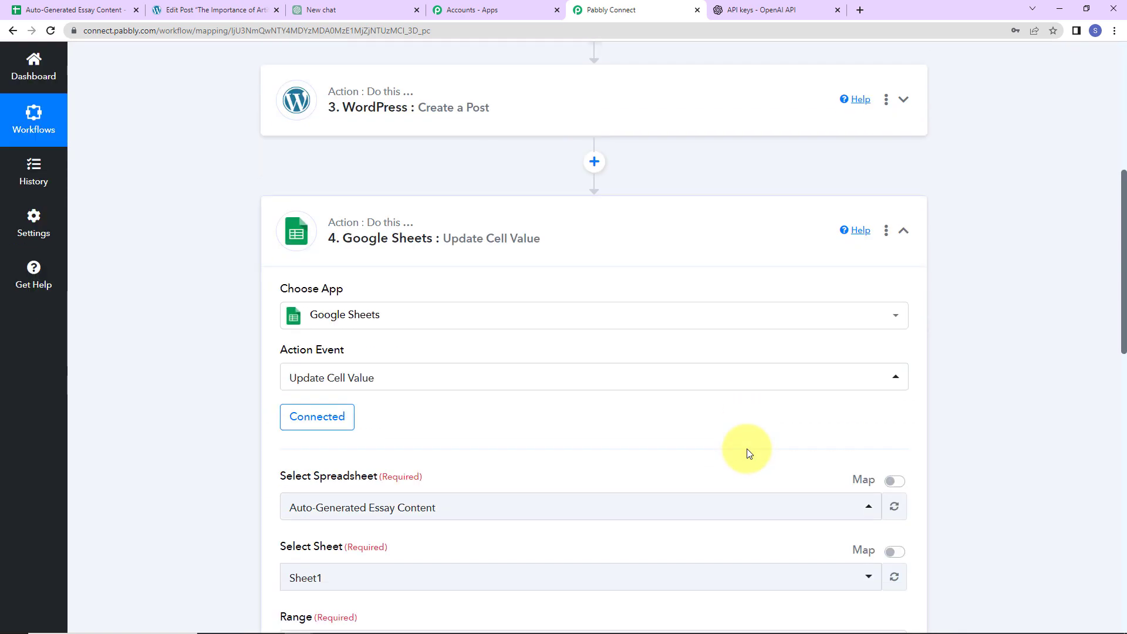
left_click(904, 232)
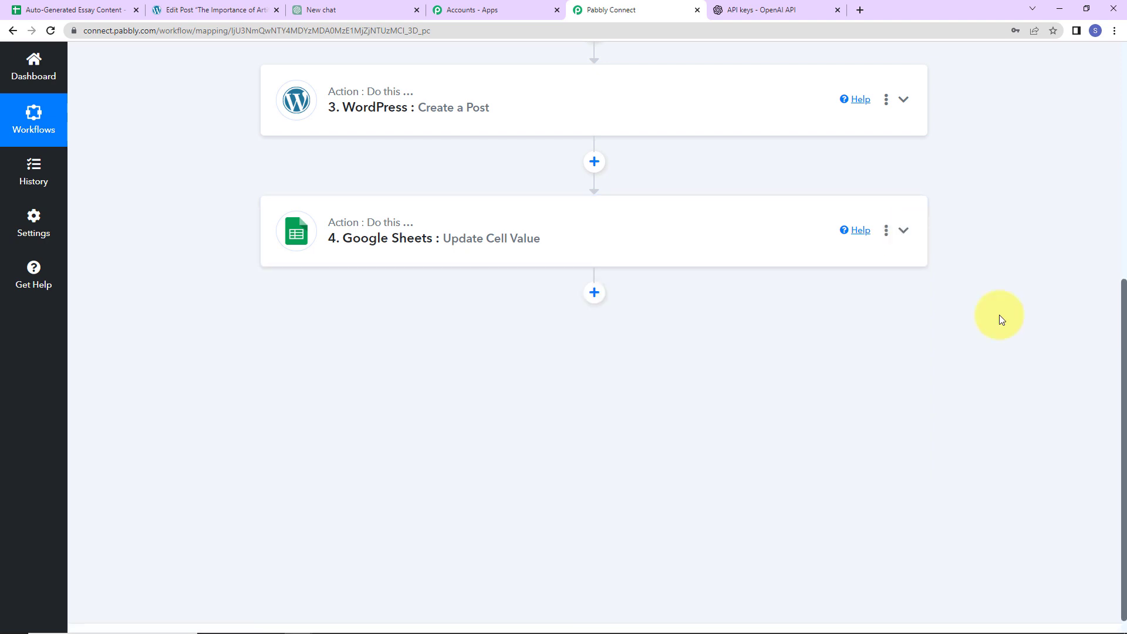